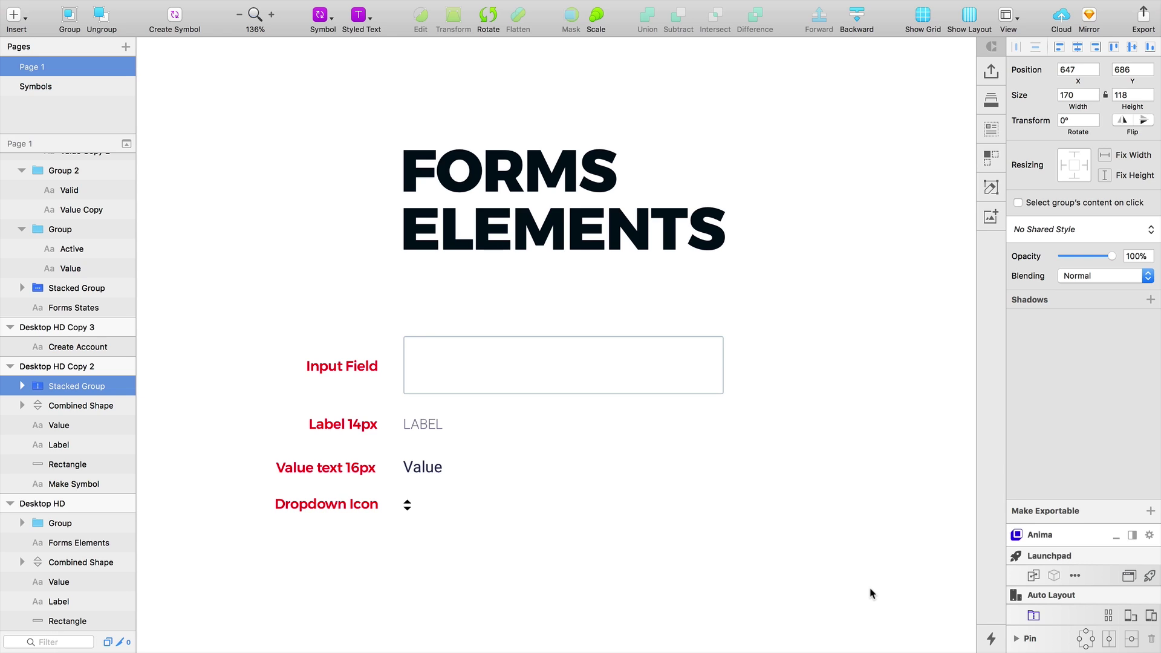
# Zoom out and scroll the canvas to frame the Make Symbol artboard at 200%
pyautogui.click(714, 592)
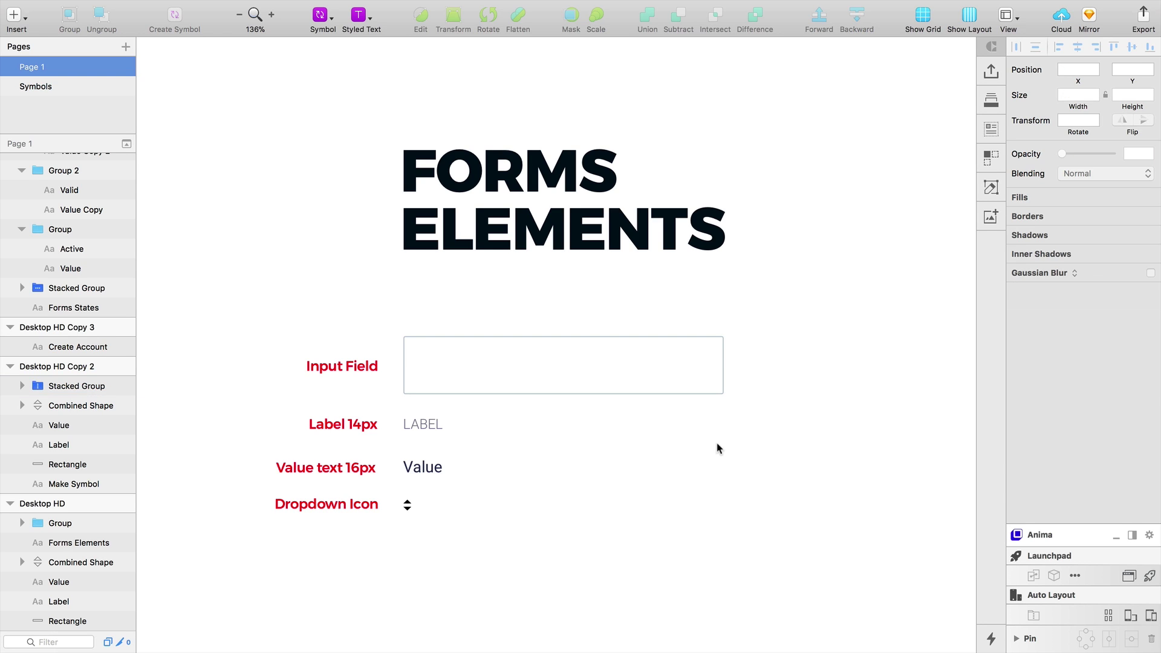
pyautogui.keyDown('alt'); pyautogui.click(702, 503); pyautogui.keyUp('alt')
pyautogui.moveTo(666, 503); pyautogui.dragTo(665, 18)
pyautogui.moveTo(631, 389); pyautogui.dragTo(643, 12)
pyautogui.moveTo(607, 203); pyautogui.dragTo(593, 126)
pyautogui.moveTo(635, 246); pyautogui.dragTo(608, 223)
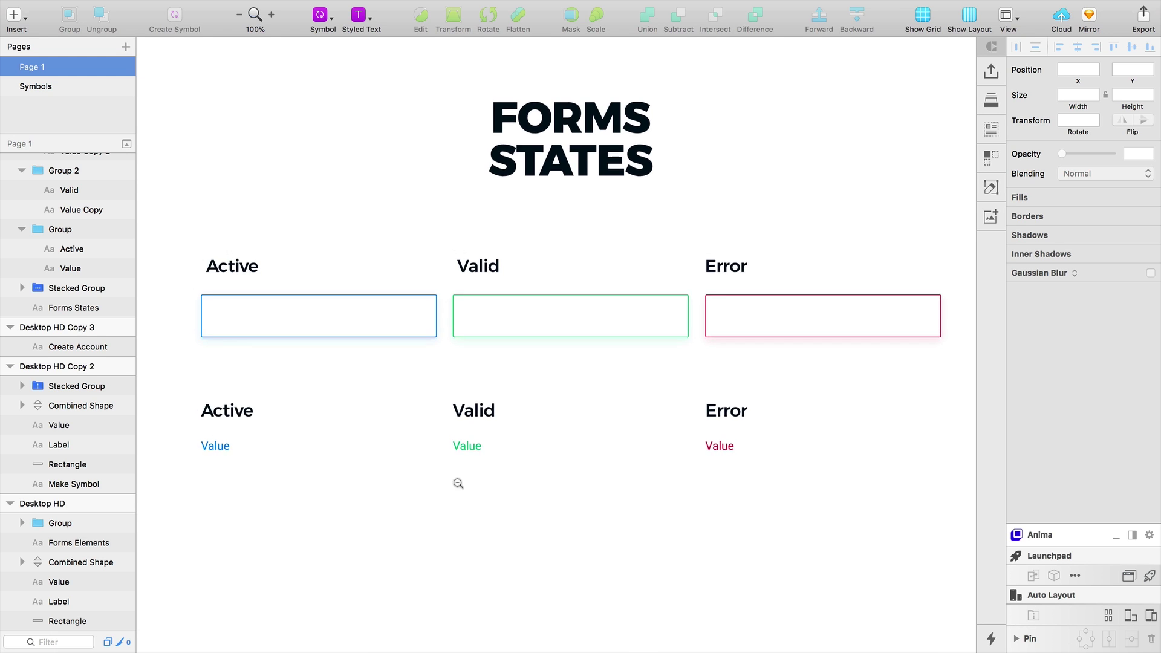
pyautogui.press('super+minus')
pyautogui.scroll(-5, 562, 545)
pyautogui.scroll(-5, 575, 387)
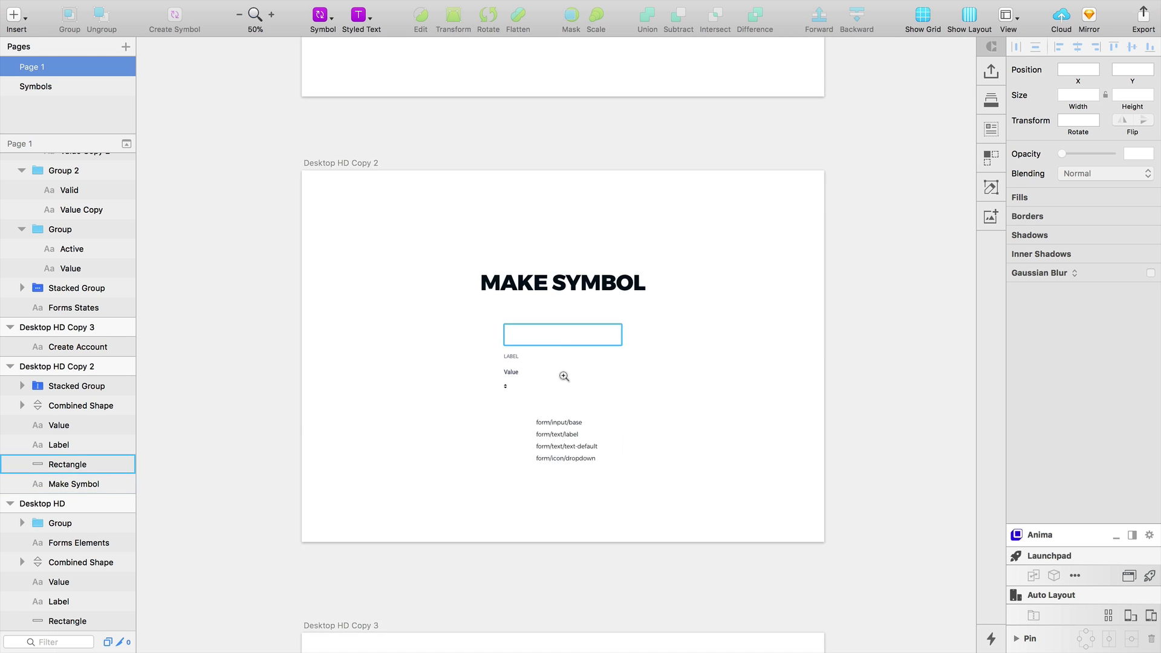
pyautogui.press('super+plus')
pyautogui.scroll(2, 571, 378)
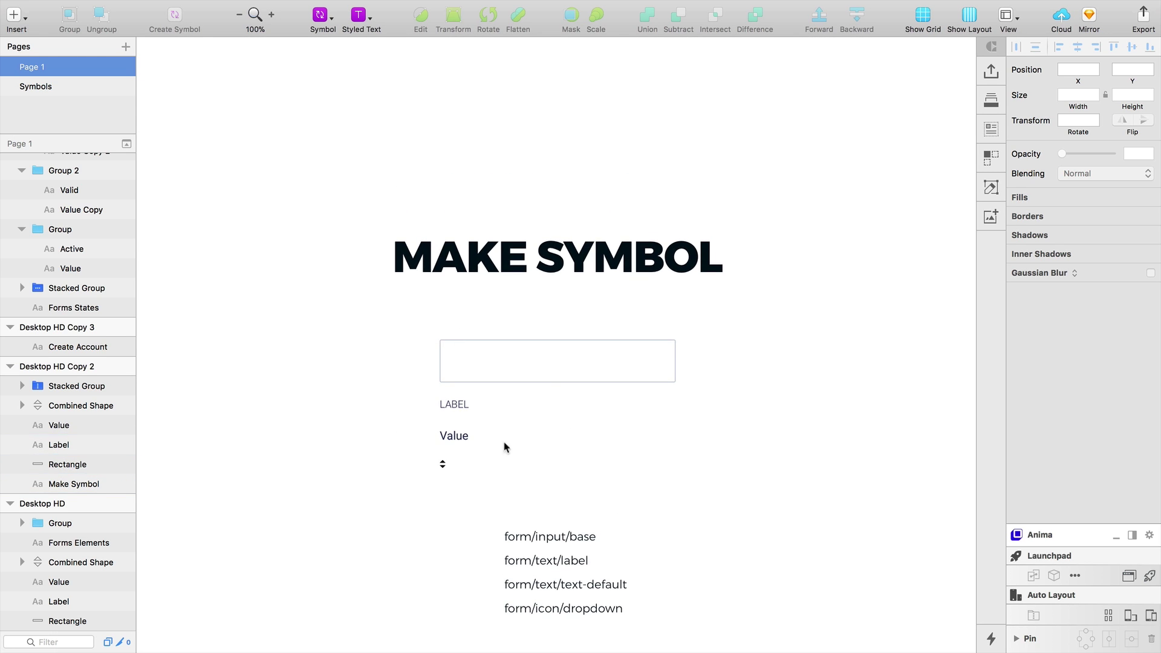
pyautogui.press('super+plus')
# Magnify the LABEL between 400% and 800%, then view the symbol-name list at 200%
pyautogui.click(553, 271)
pyautogui.press('Escape')
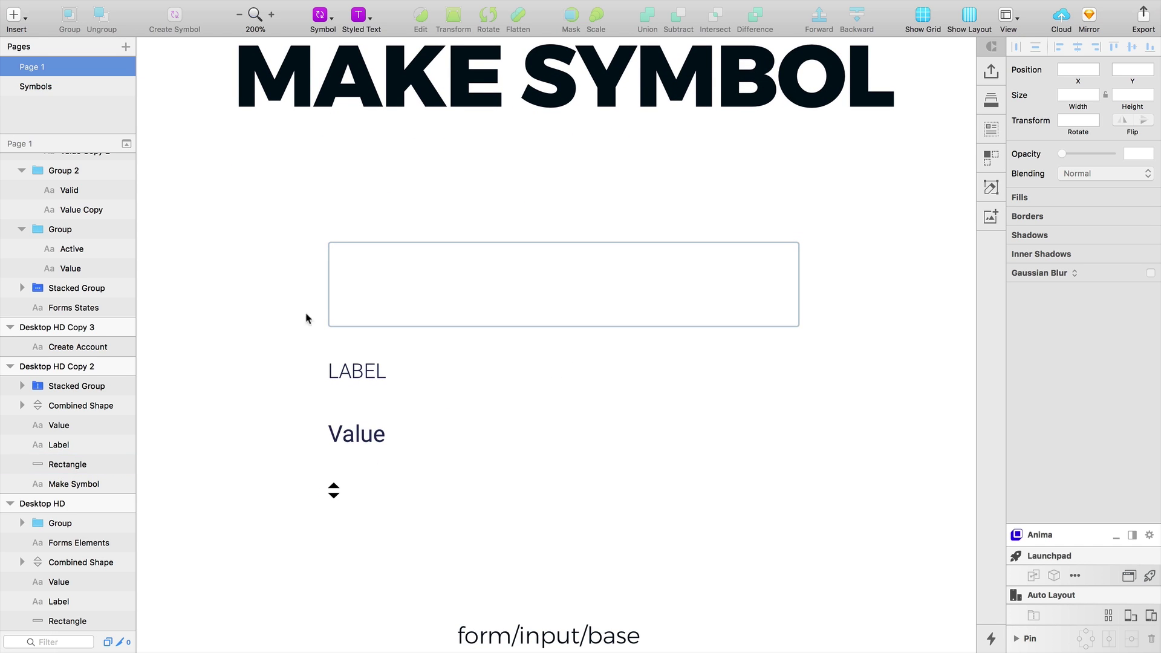
pyautogui.press('z')
pyautogui.click(459, 415)
pyautogui.press('z')
pyautogui.click(512, 419)
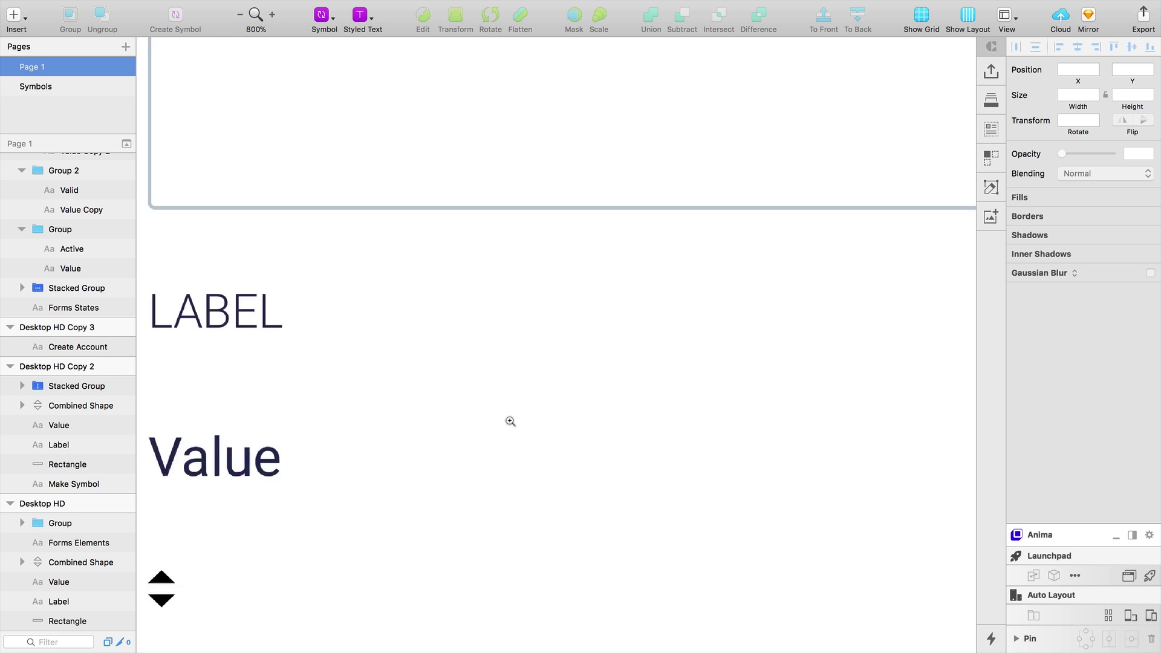
pyautogui.keyDown('alt'); pyautogui.click(511, 419); pyautogui.keyUp('alt')
pyautogui.click(512, 419)
pyautogui.press('super+0')
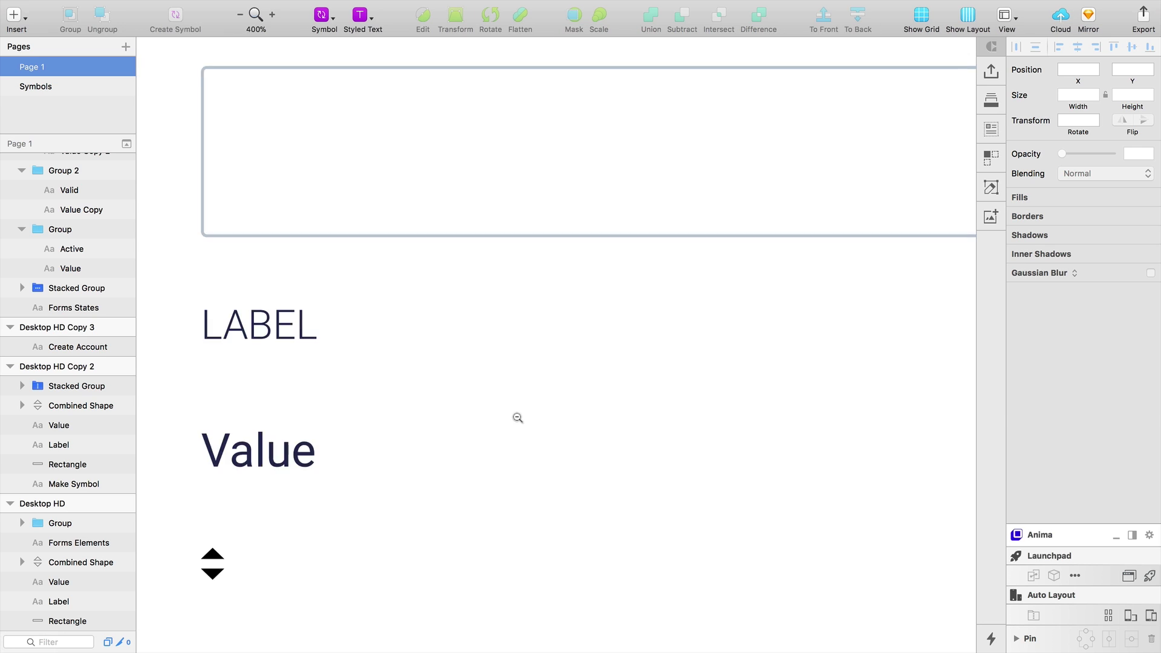
pyautogui.click(566, 497)
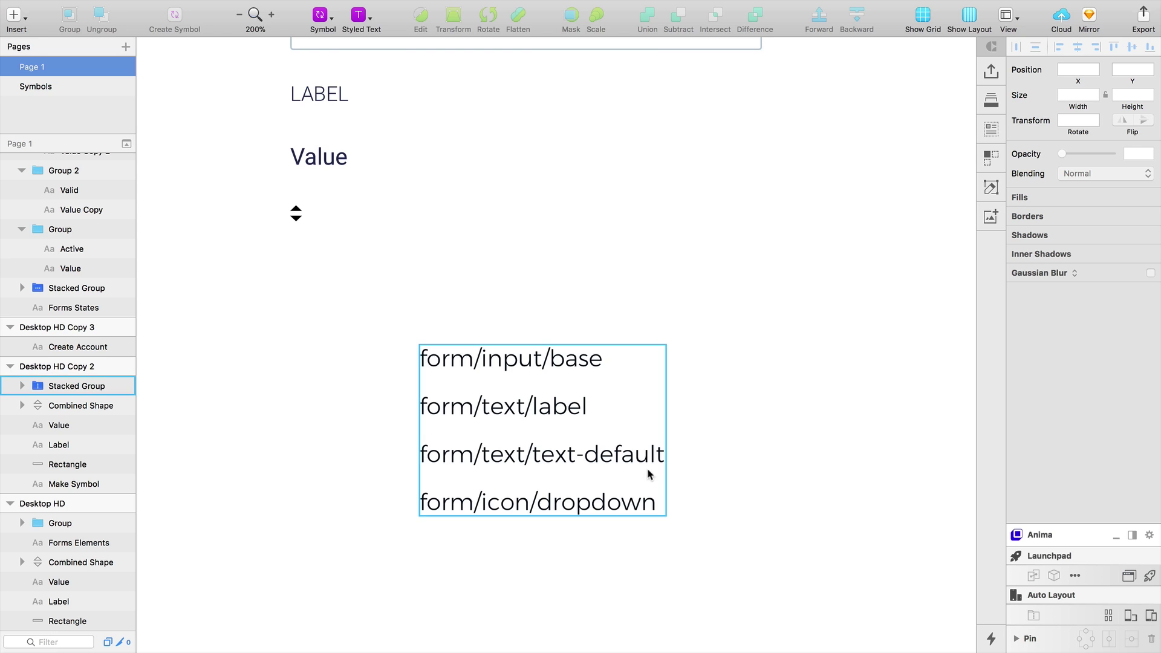
# Turn the input box rectangle into a symbol named form/input/base
pyautogui.keyDown('alt'); pyautogui.click(646, 437); pyautogui.keyUp('alt')
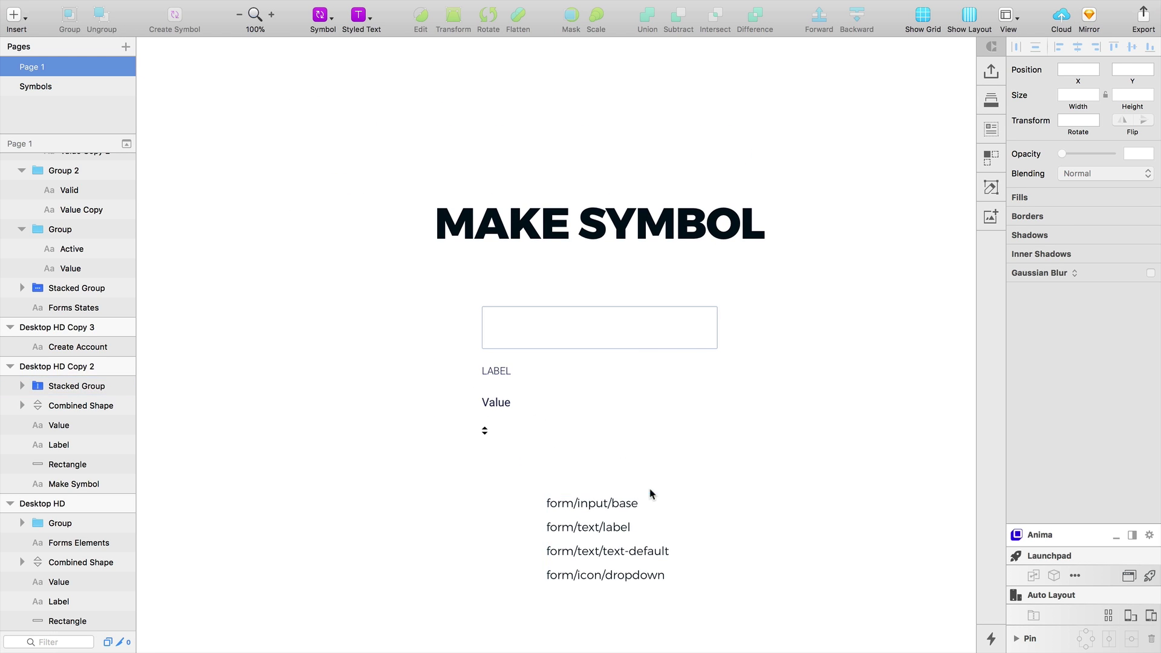
pyautogui.click(593, 502)
pyautogui.press('Return')
pyautogui.press('super+c')
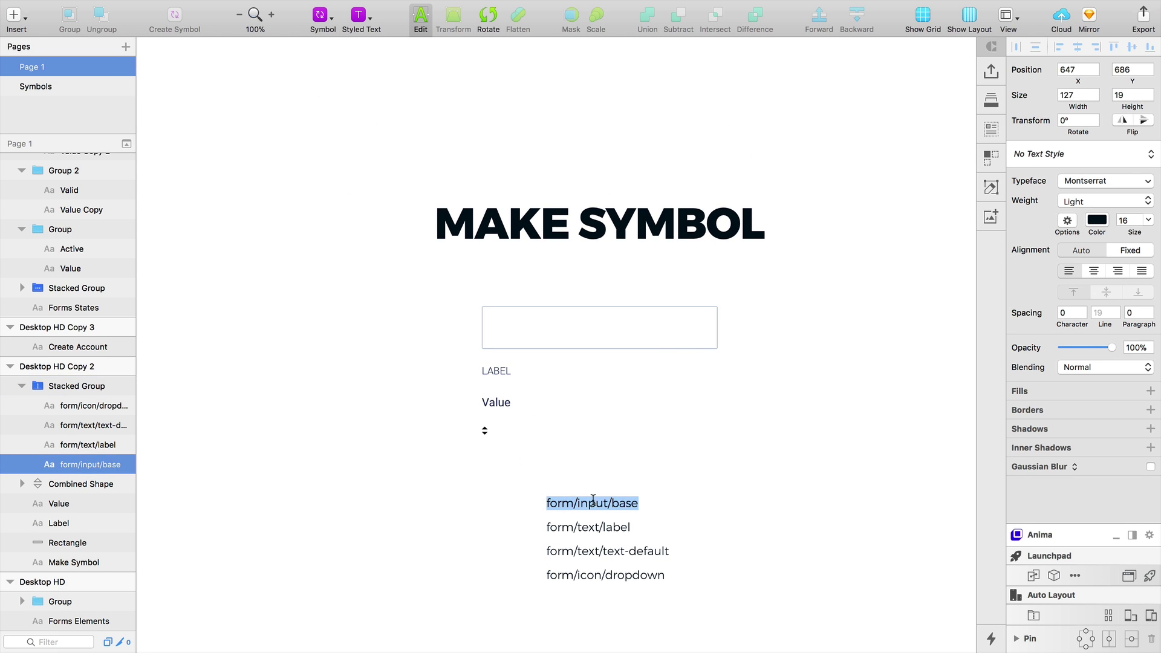
pyautogui.click(487, 340)
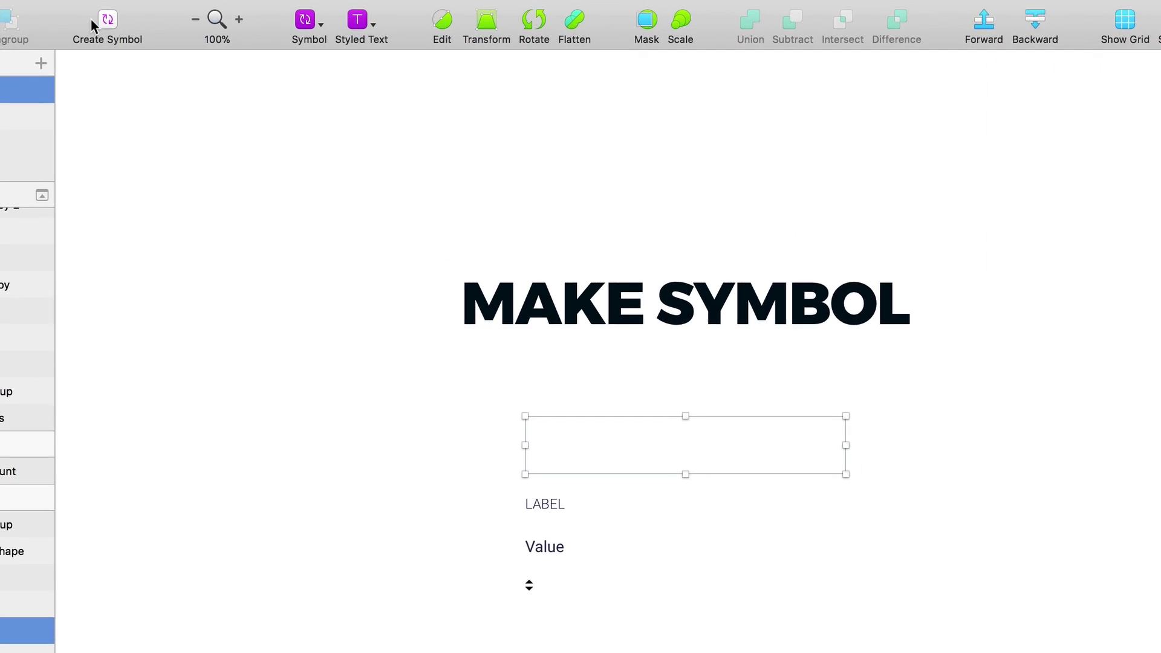
pyautogui.click(177, 16)
pyautogui.press('super+v')
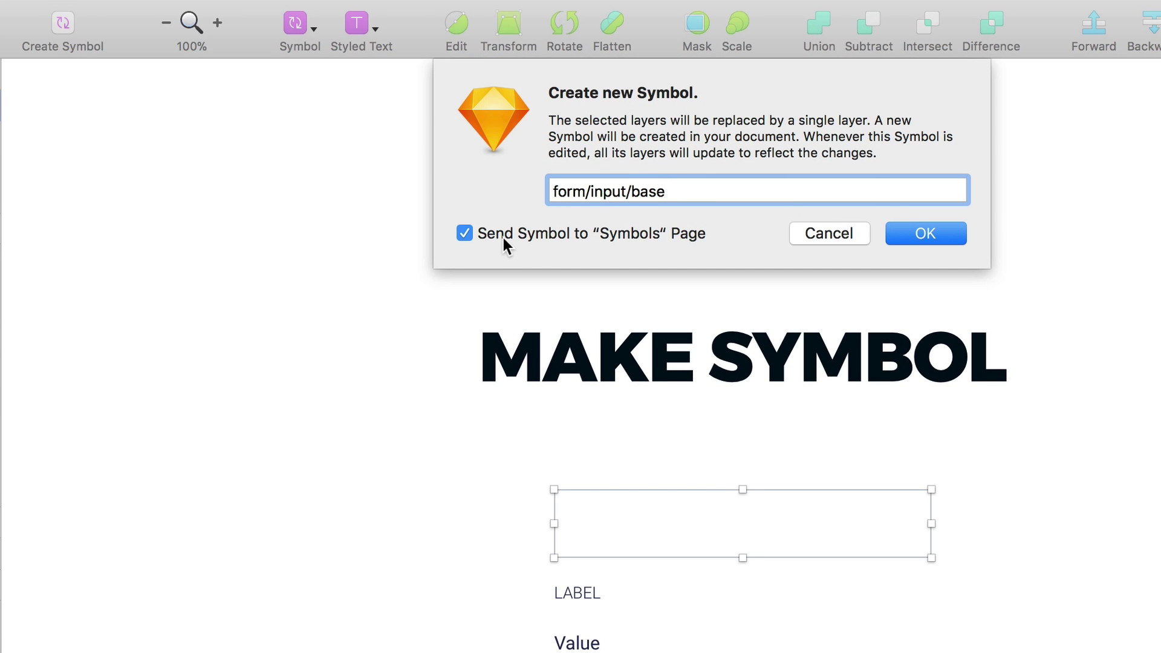
pyautogui.click(920, 234)
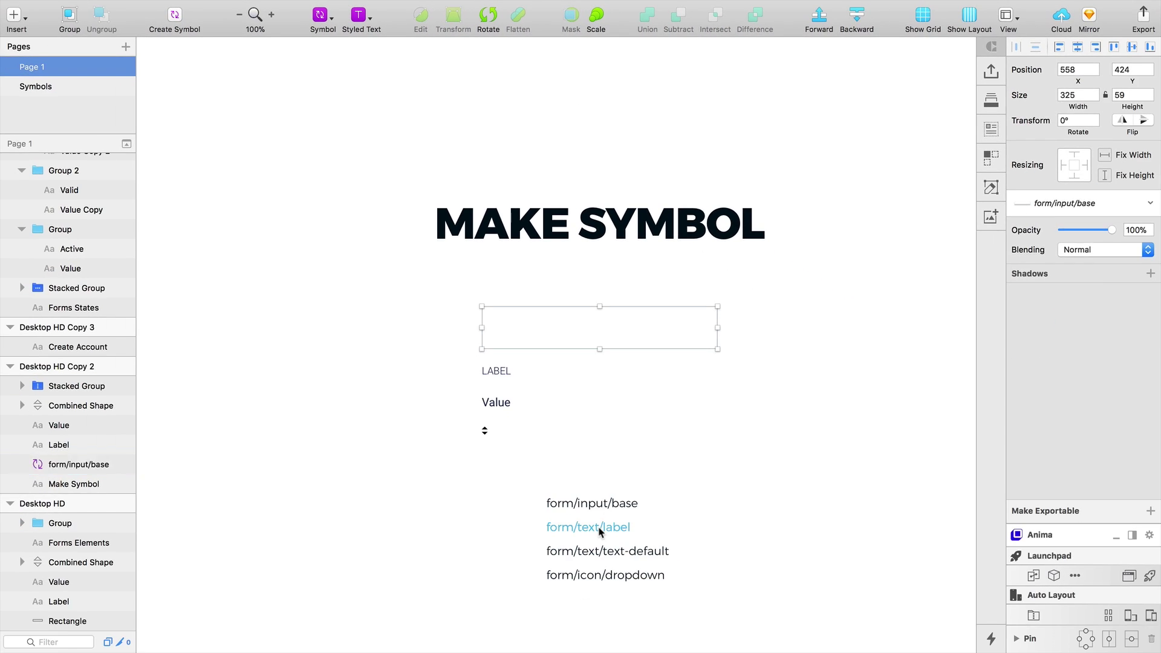
# Make the dropdown icon shape a symbol named form/icon/dropdown
pyautogui.doubleClick(601, 532)
pyautogui.click(169, 18)
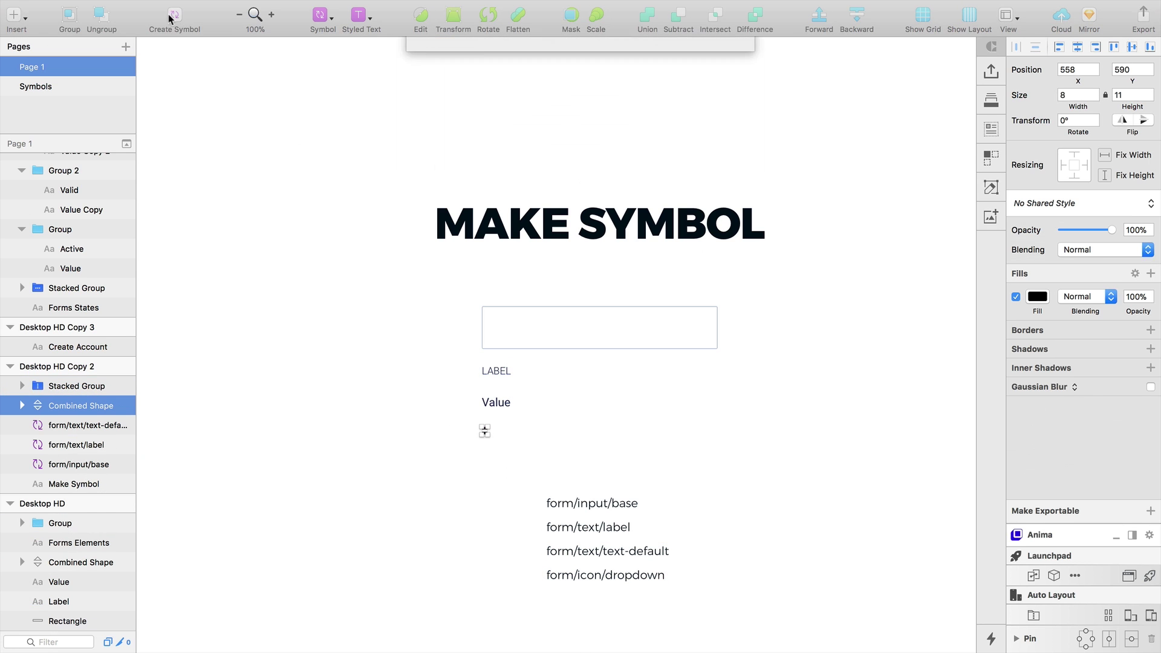
pyautogui.write('form/icon/dropdown')
pyautogui.click(702, 147)
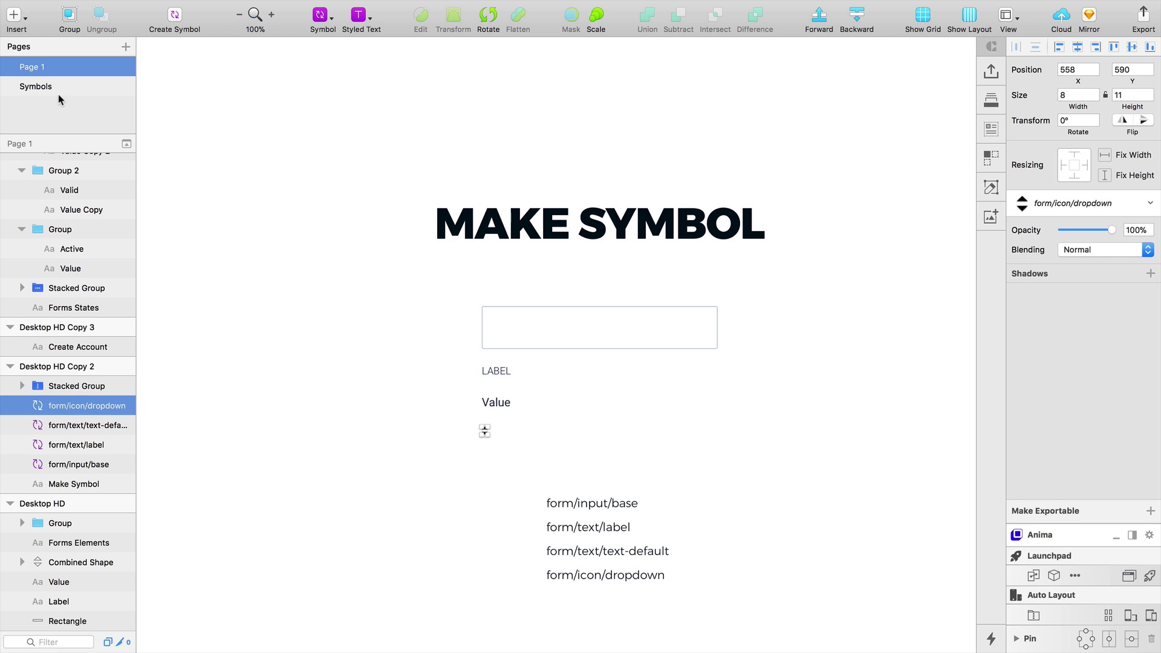
pyautogui.click(14, 18)
pyautogui.moveTo(45, 211)
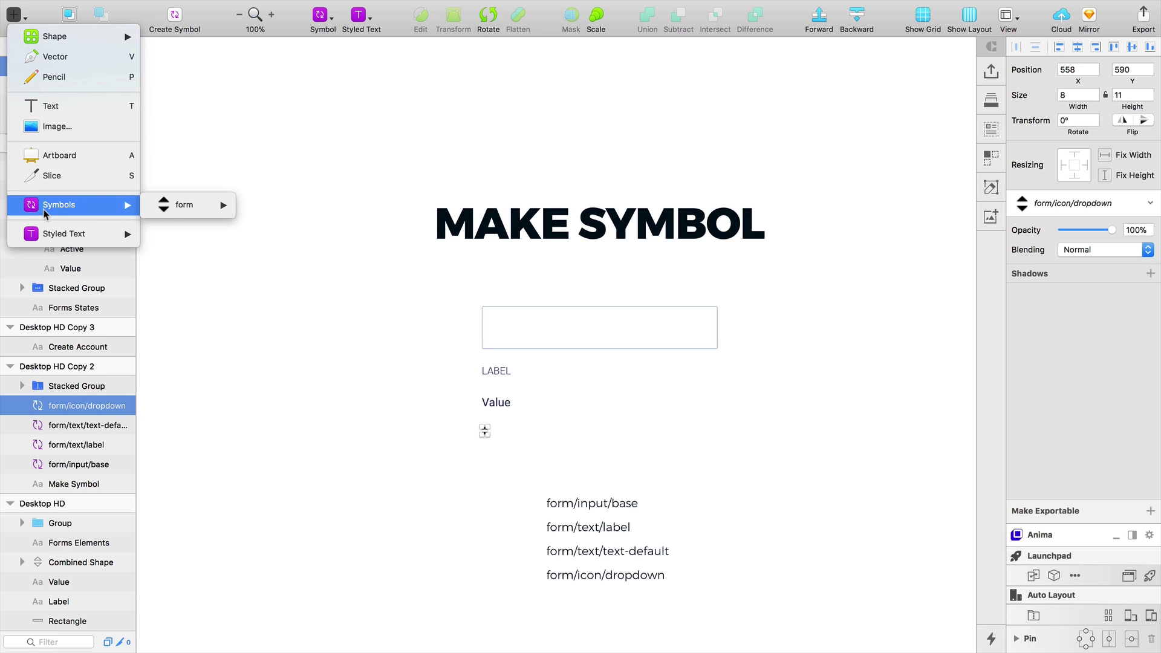
pyautogui.moveTo(178, 208)
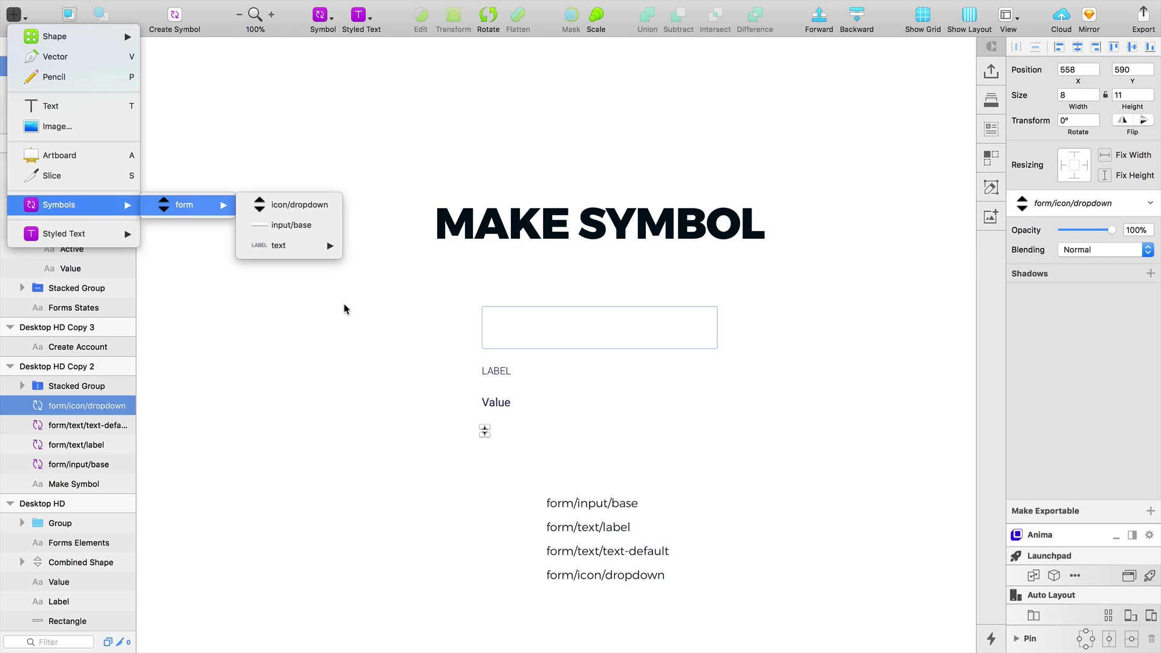
pyautogui.click(354, 316)
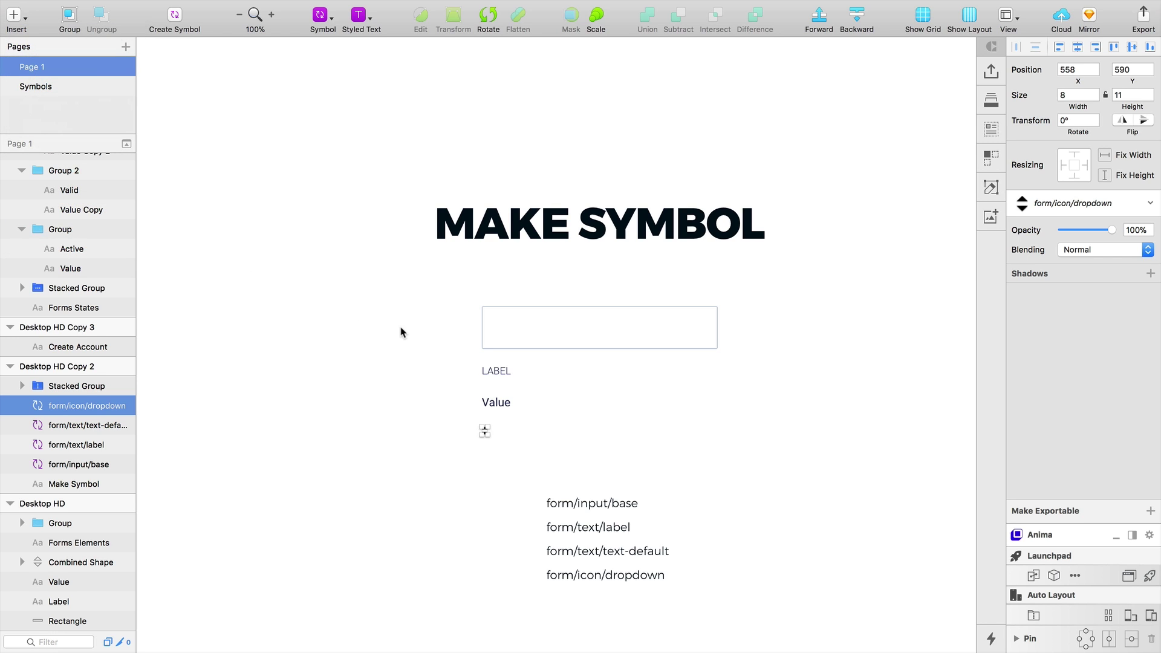
pyautogui.click(608, 529)
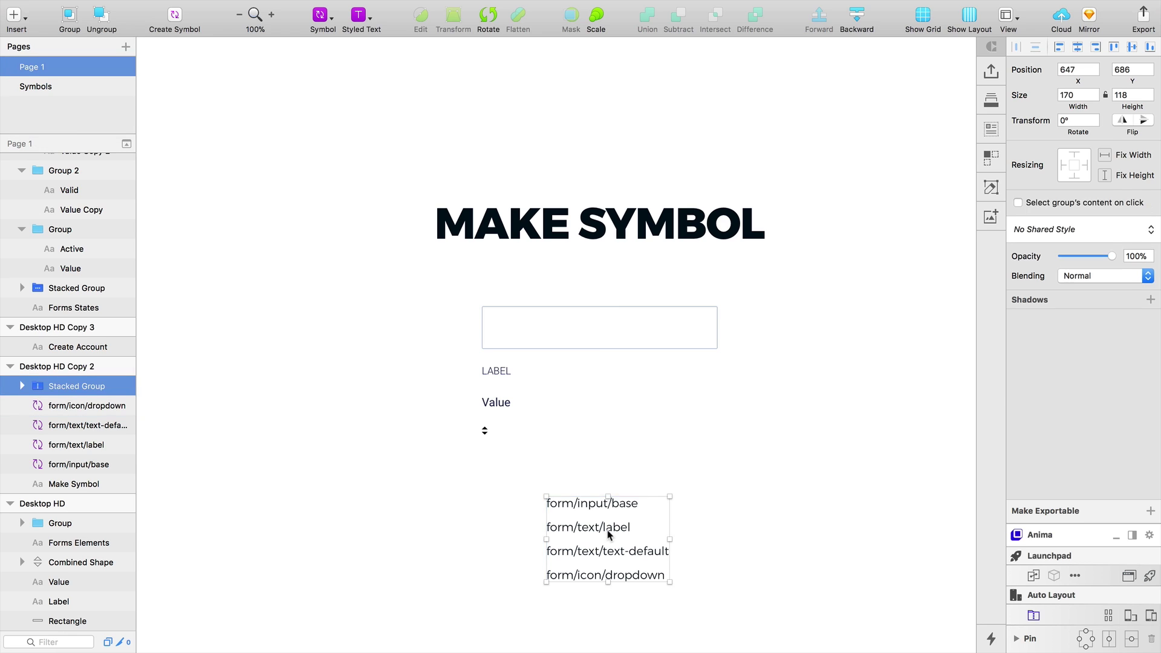
# Delete the symbol-name list and frame the form at 200%
pyautogui.press('Delete')
pyautogui.press('z')
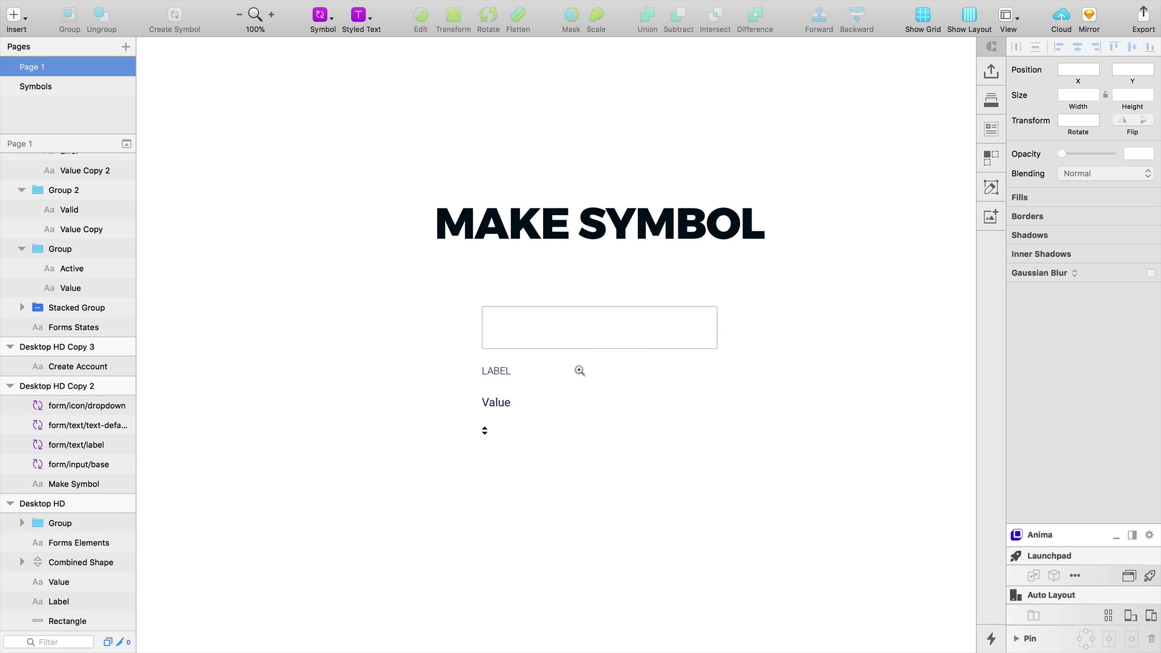
pyautogui.click(579, 370)
pyautogui.press('space')
pyautogui.moveTo(604, 400); pyautogui.dragTo(527, 431)
# Place LABEL above the input box and Value inside it, removing the leftover Value
pyautogui.moveTo(336, 401); pyautogui.dragTo(336, 250)
pyautogui.moveTo(337, 470); pyautogui.dragTo(356, 320)
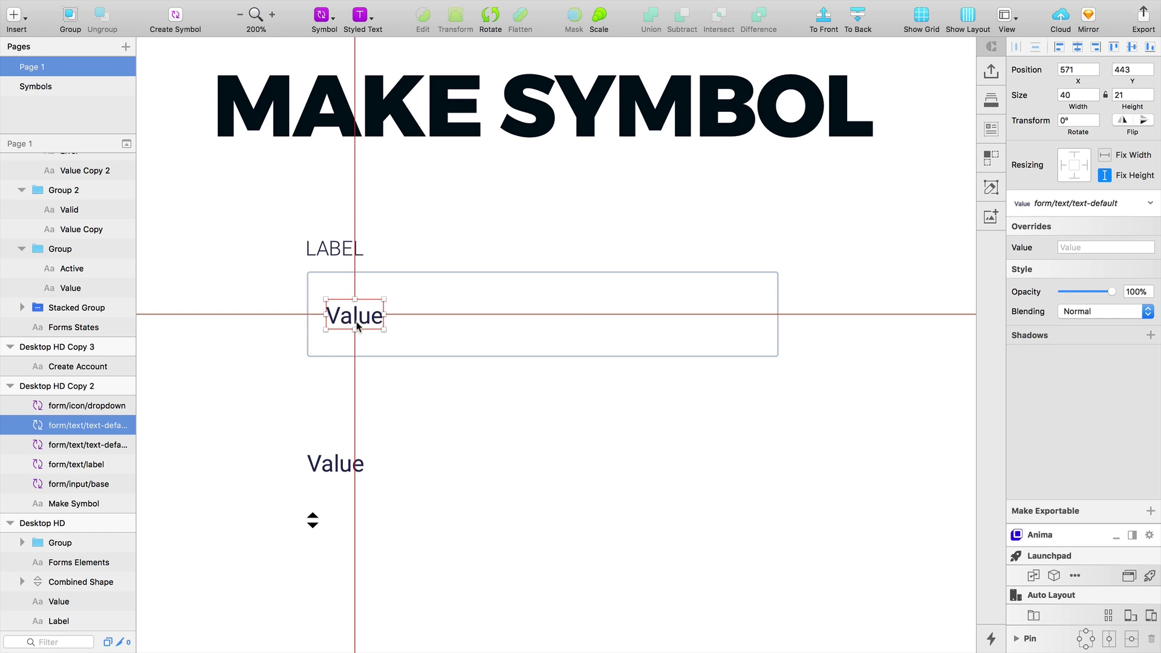
pyautogui.press('Right')
pyautogui.press('Right')
pyautogui.press('Right')
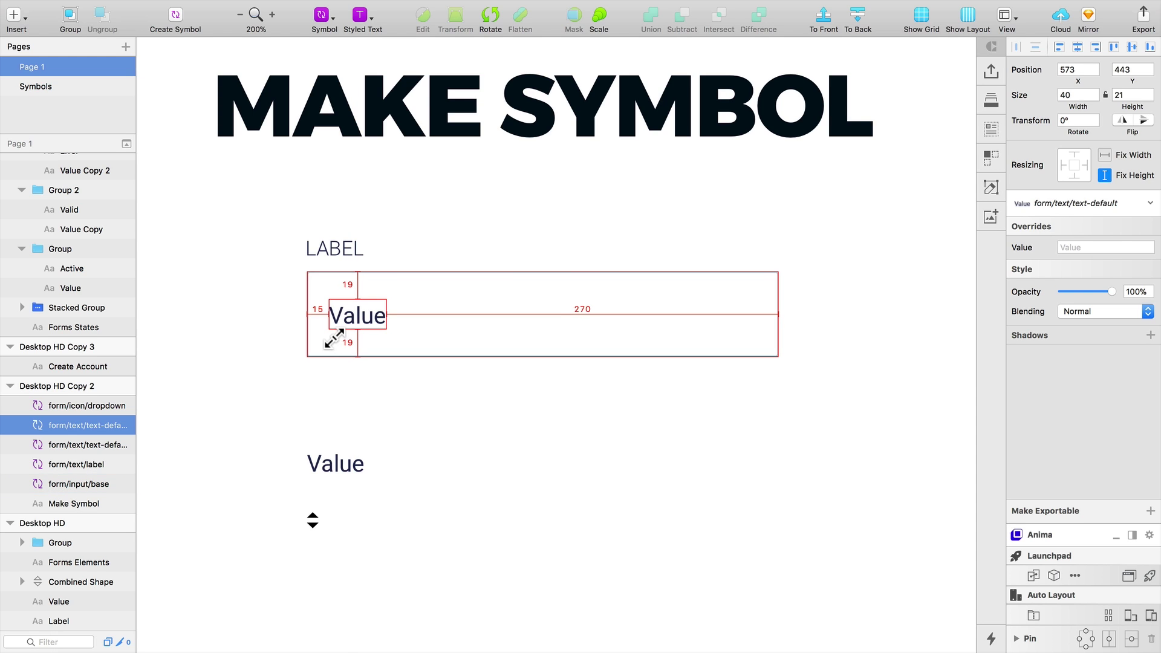
pyautogui.click(334, 475)
pyautogui.press('Delete')
# Move the dropdown icon to the box's right end, nudged 7 px right, and select all four parts
pyautogui.moveTo(321, 523); pyautogui.dragTo(750, 315)
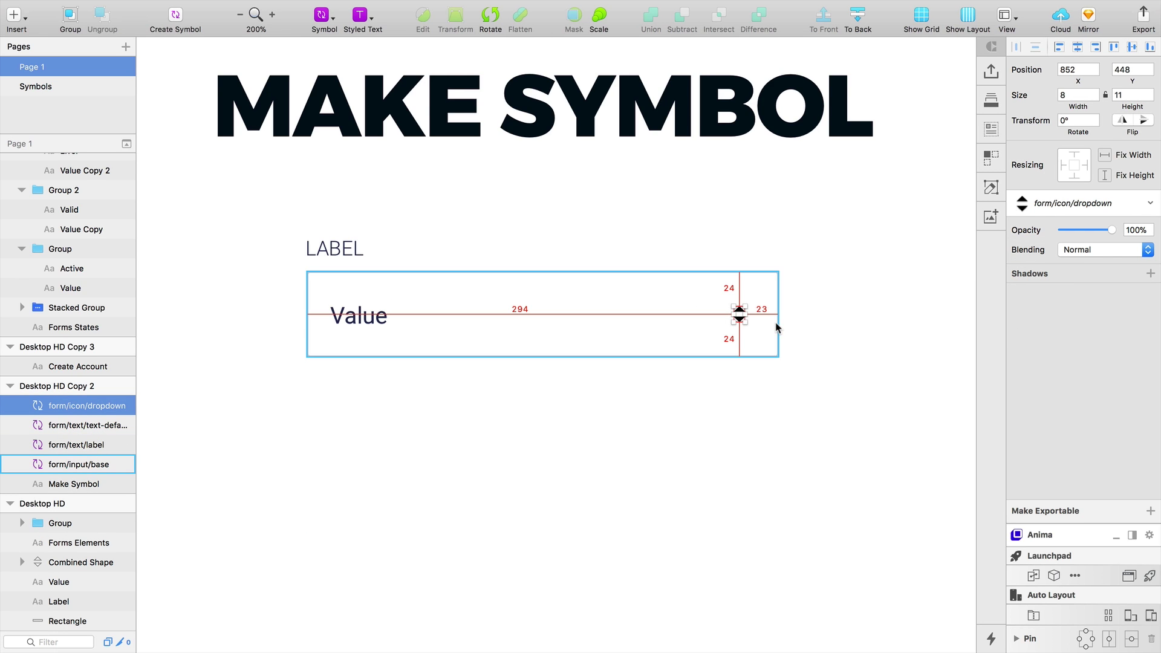
pyautogui.press('Right')
pyautogui.press('Right')
pyautogui.press('Right')
pyautogui.press('Right')
pyautogui.press('Right')
pyautogui.press('Right')
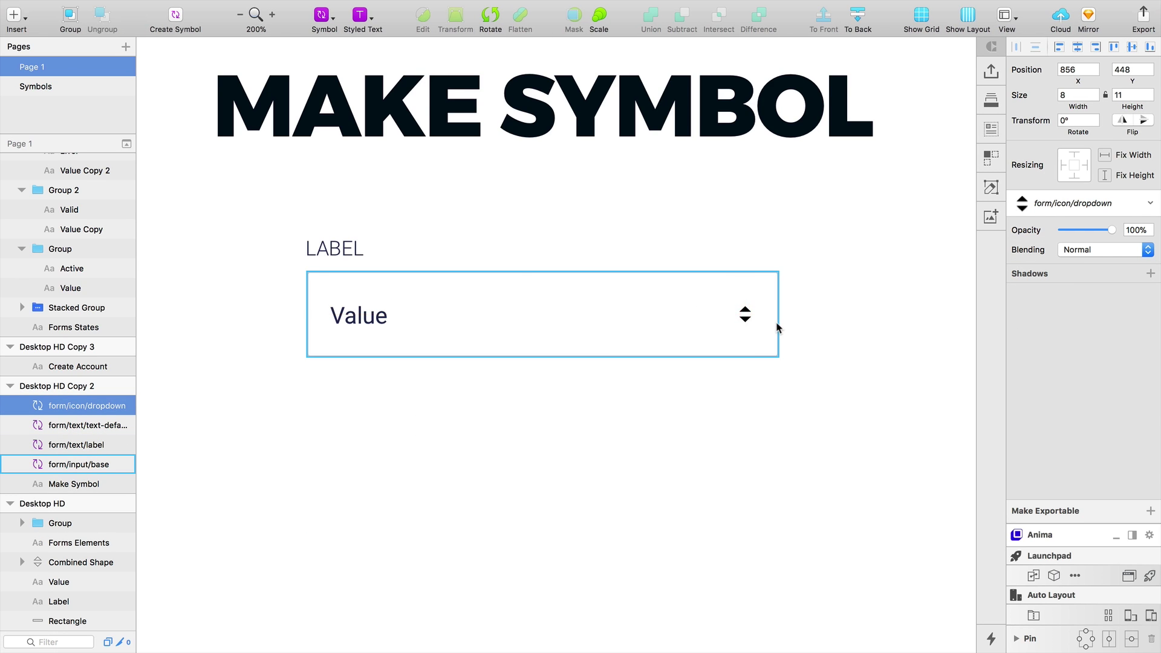
pyautogui.press('Right')
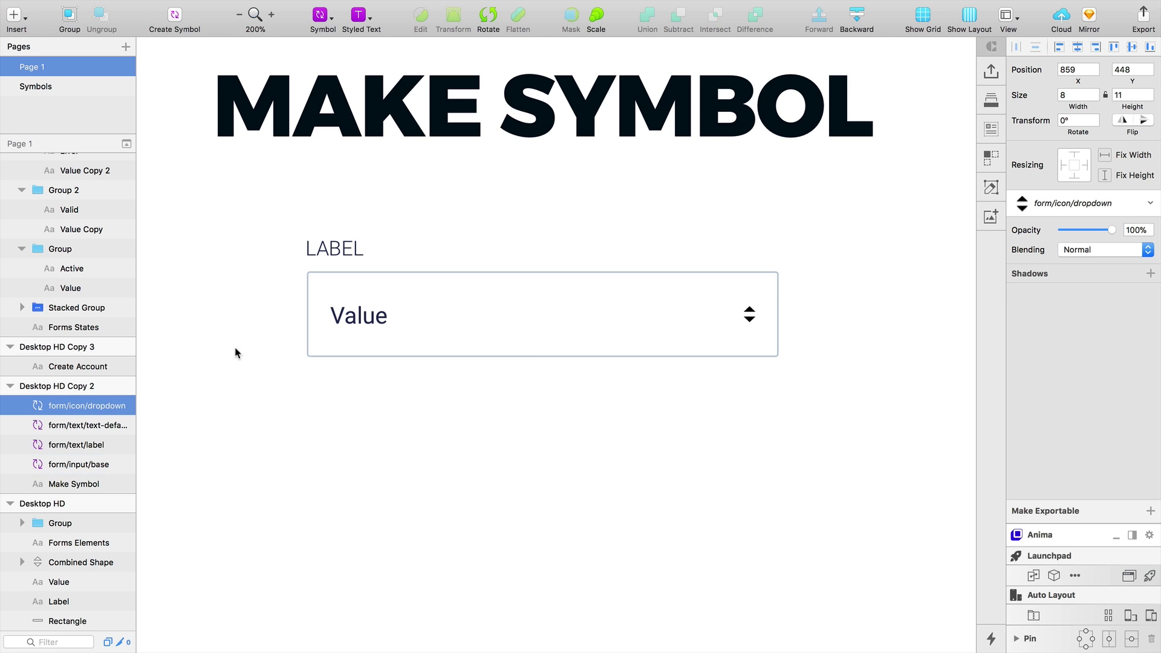
pyautogui.moveTo(276, 210); pyautogui.dragTo(808, 401)
pyautogui.scroll(-3, 809, 402)
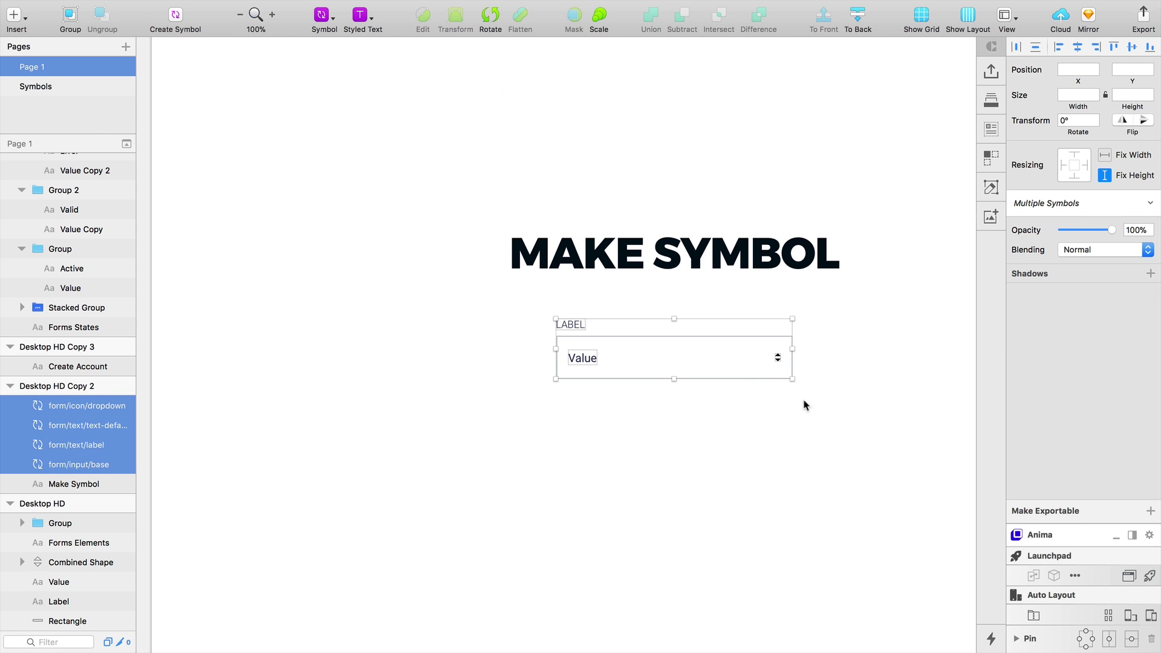
# Create one symbol from the four selected parts, trimming its name to form/input
pyautogui.click(643, 368)
pyautogui.moveTo(689, 405); pyautogui.dragTo(675, 398)
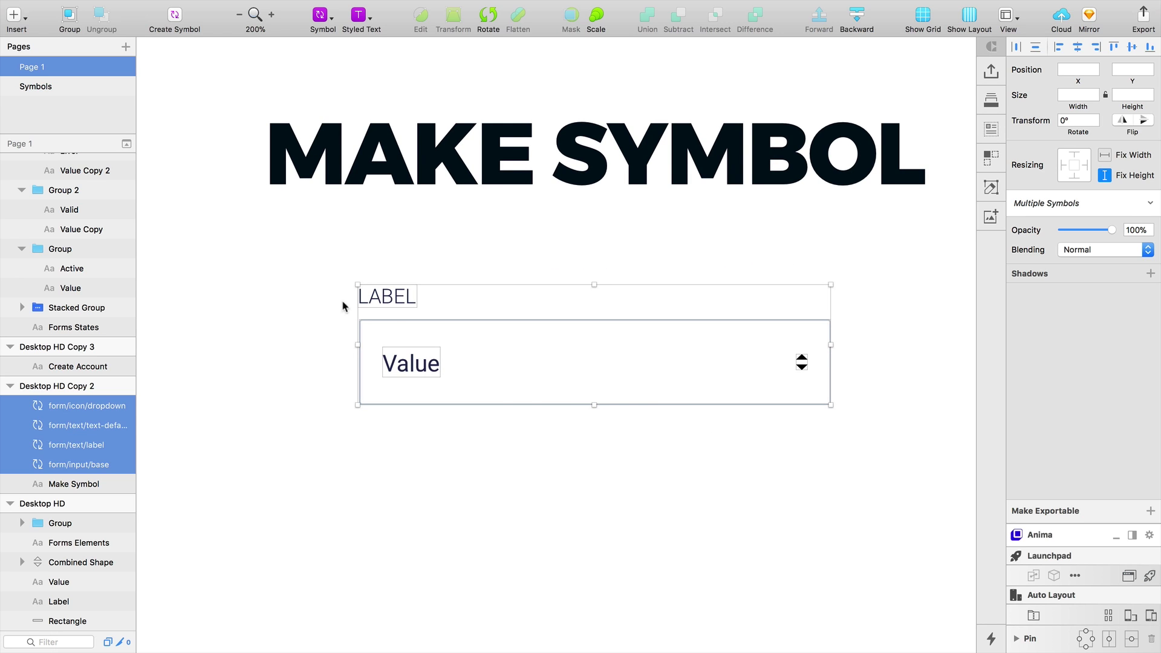
pyautogui.click(175, 16)
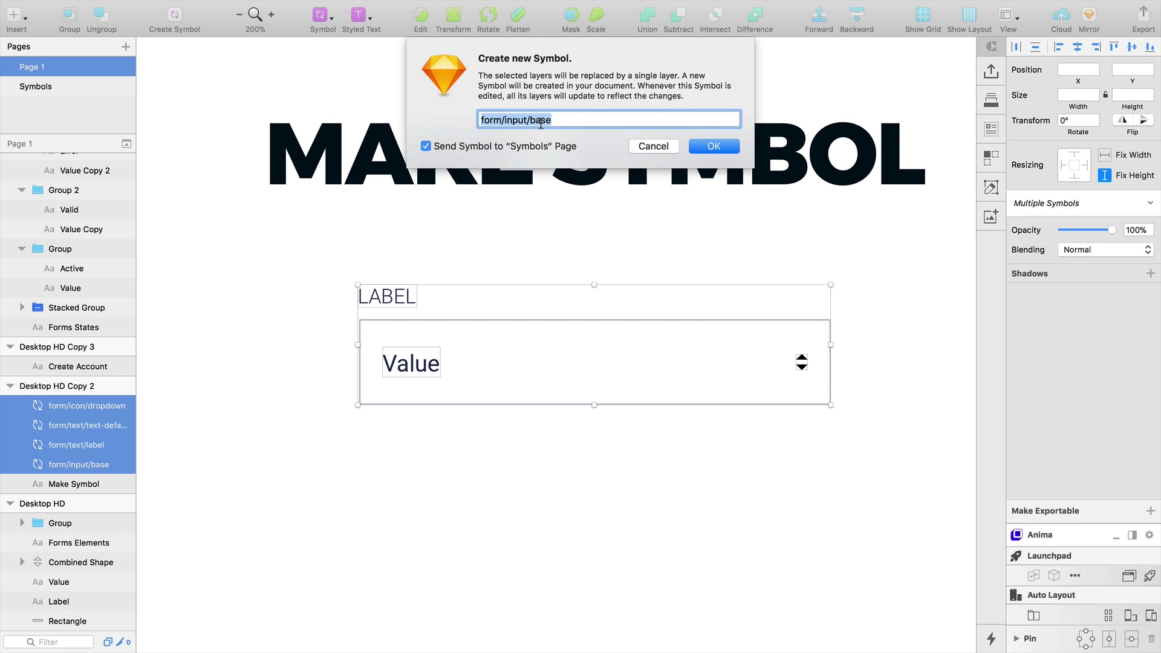
pyautogui.doubleClick(540, 121)
pyautogui.press('BackSpace')
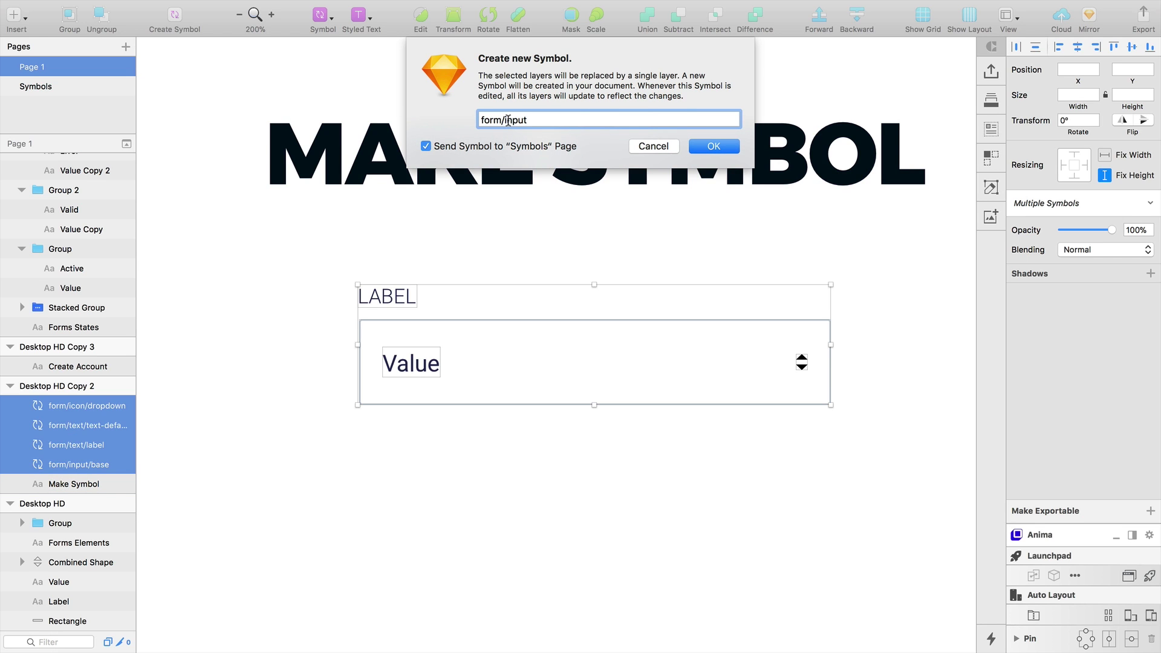
pyautogui.click(713, 147)
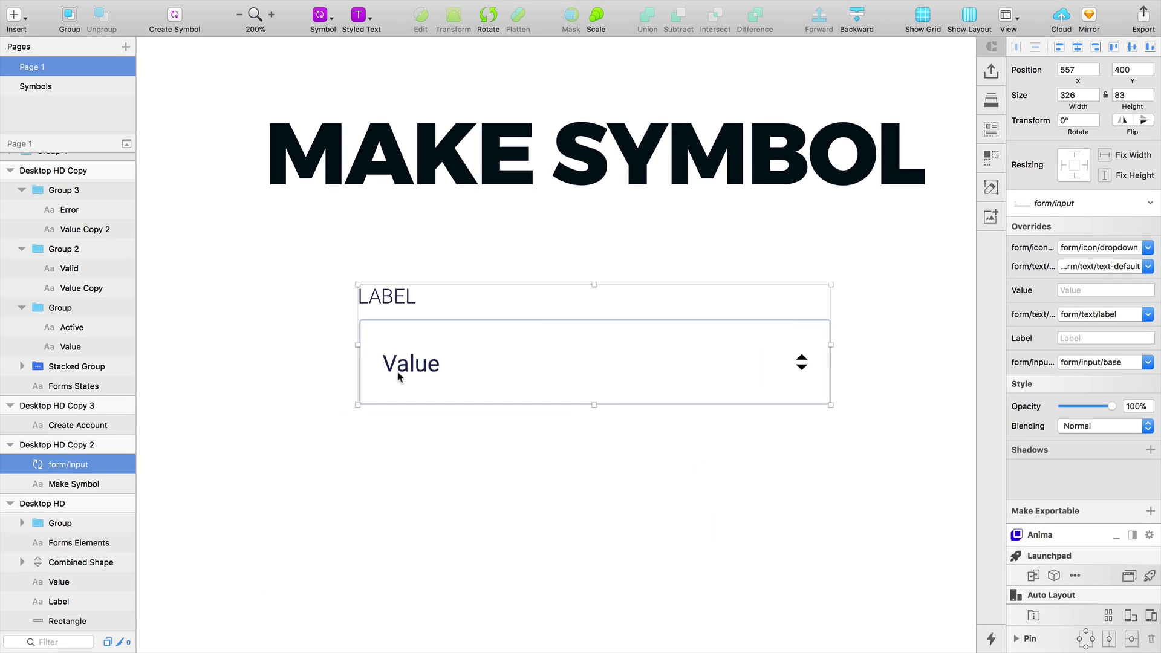
# In the form/input master, move form/text/label to the top with form/text/text-default below it
pyautogui.doubleClick(397, 377)
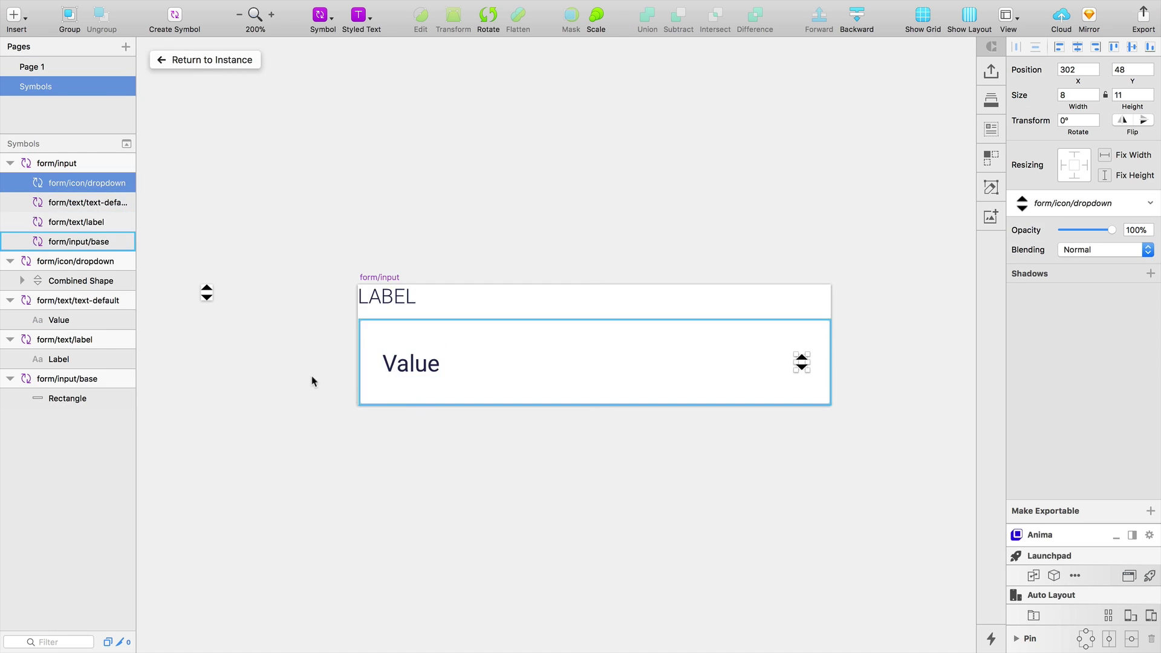
pyautogui.click(71, 203)
pyautogui.click(81, 223)
pyautogui.moveTo(69, 223); pyautogui.dragTo(68, 185)
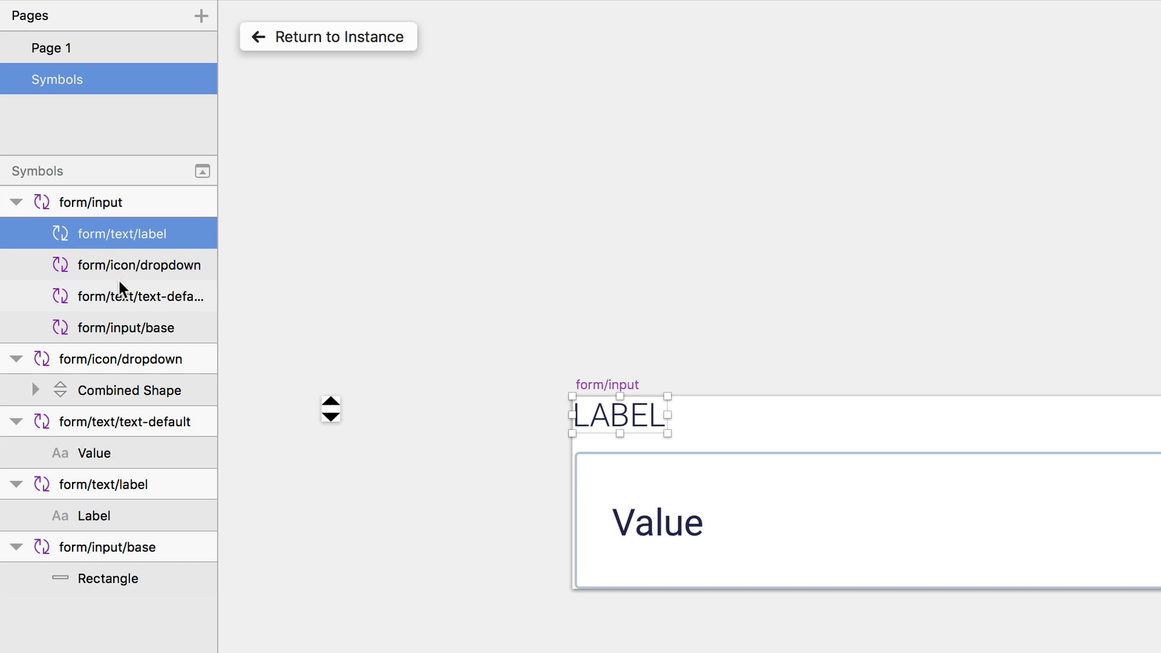
pyautogui.moveTo(121, 304); pyautogui.dragTo(116, 263)
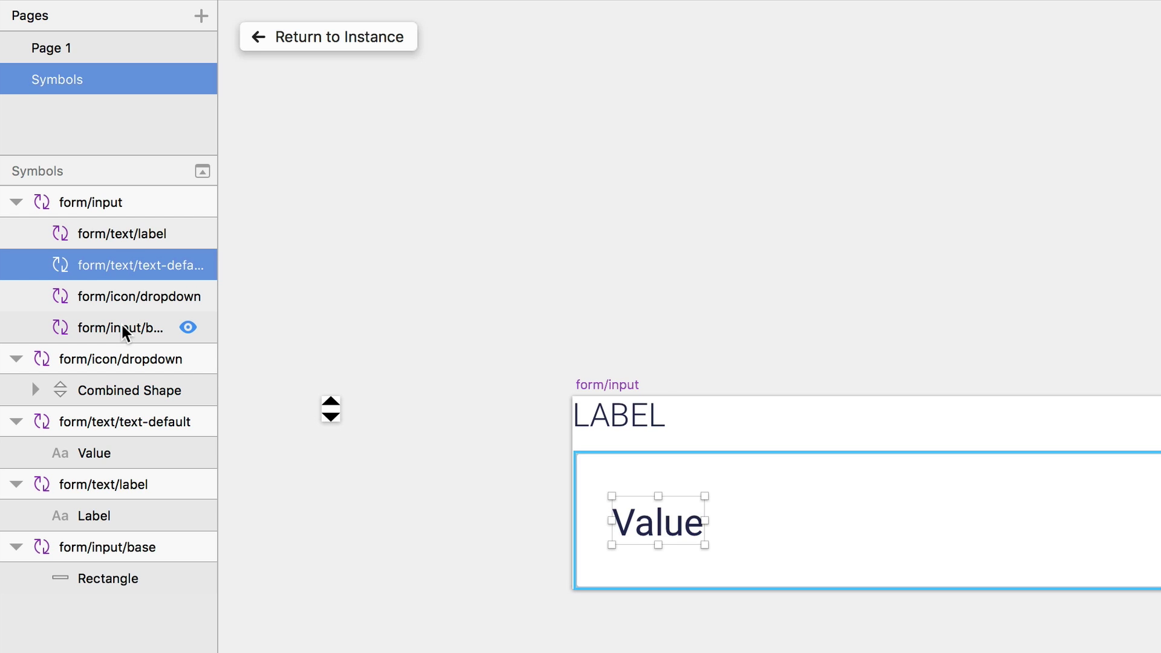
# Rename the nested layers label, value, icon and base
pyautogui.click(119, 236)
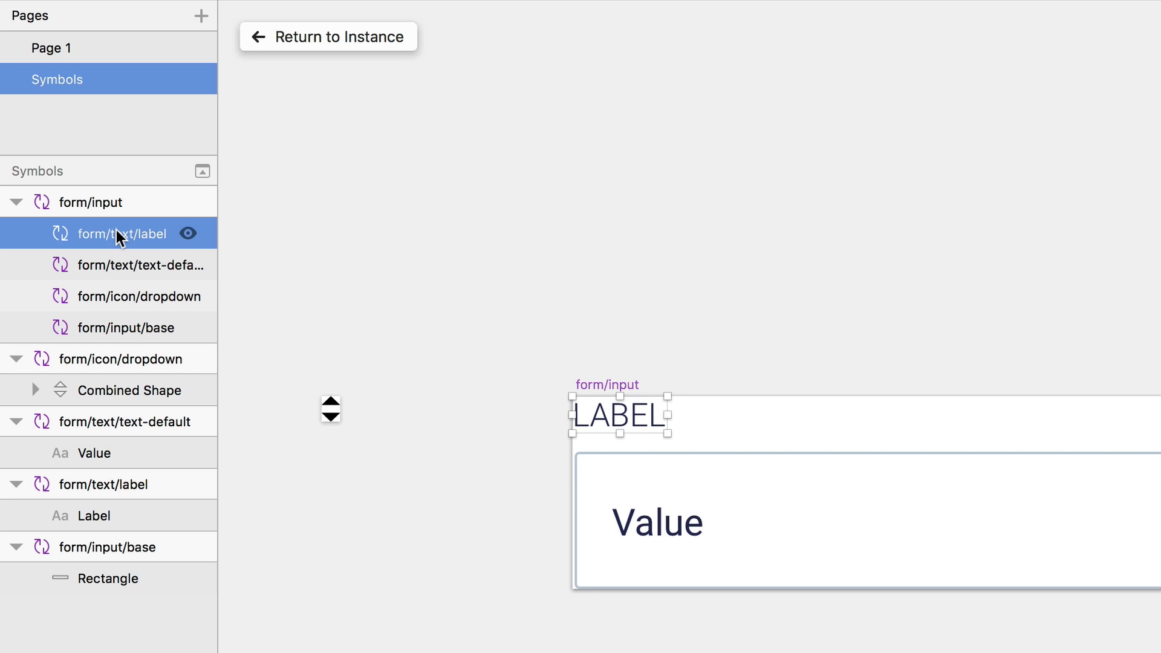
pyautogui.doubleClick(118, 236)
pyautogui.write('label')
pyautogui.press('Return')
pyautogui.press('Tab')
pyautogui.press('Return')
pyautogui.write('value')
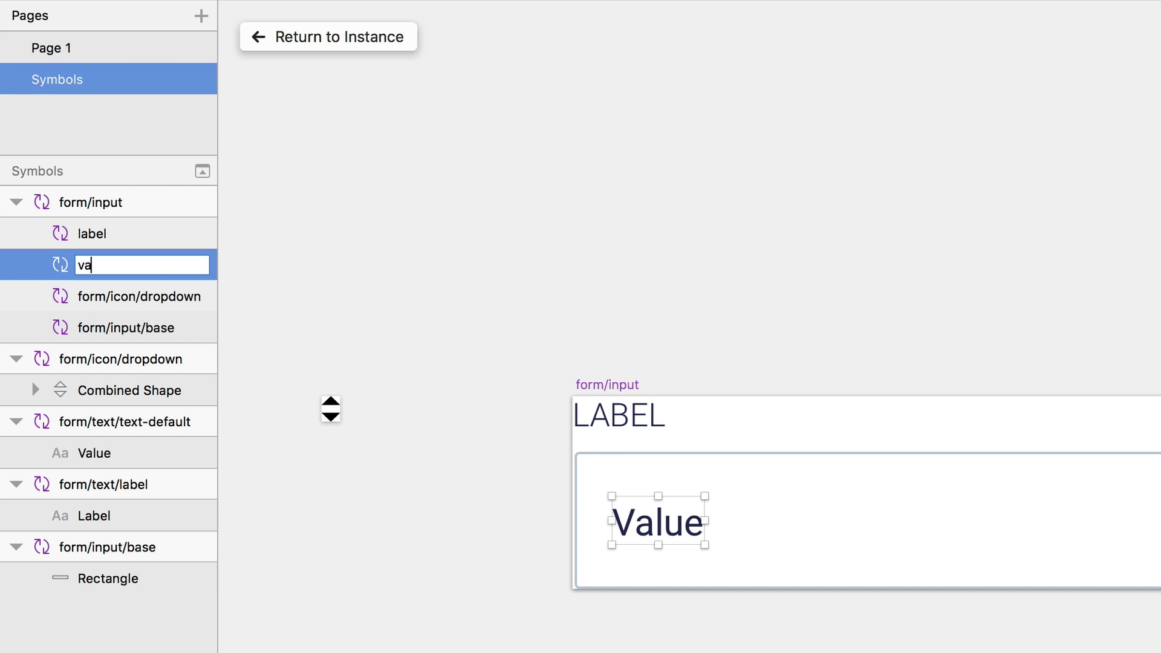
pyautogui.press('Tab')
pyautogui.write('icon')
pyautogui.press('Tab')
pyautogui.write('base')
pyautogui.press('Return')
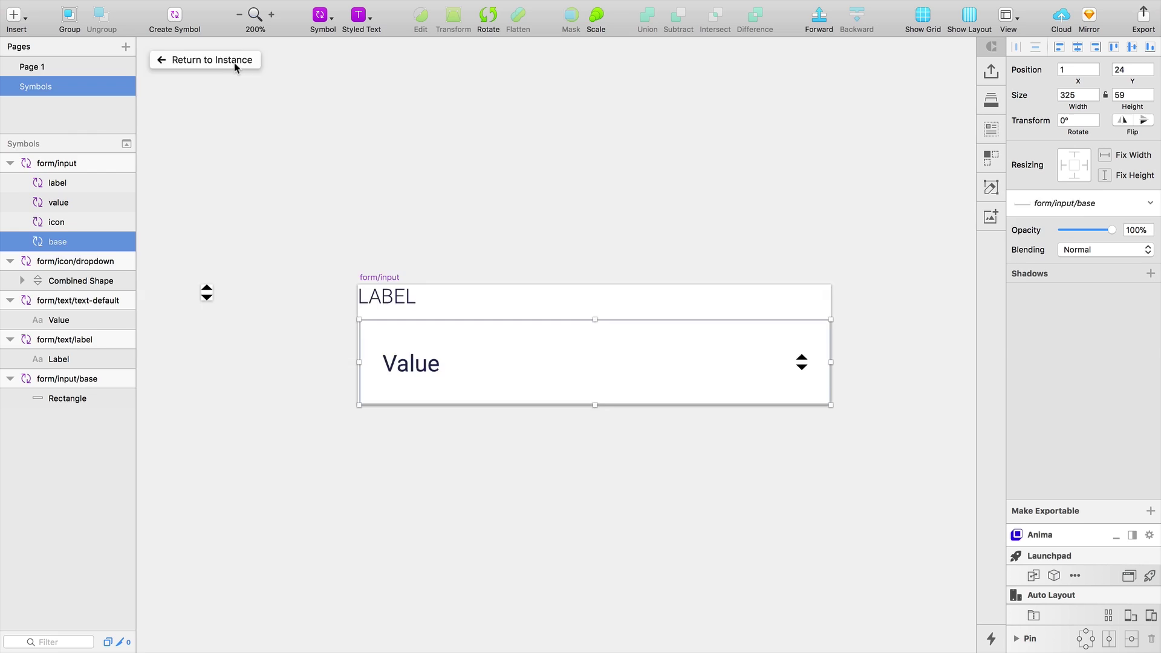
# Return to the form/input instance and set its icon override to None
pyautogui.click(236, 62)
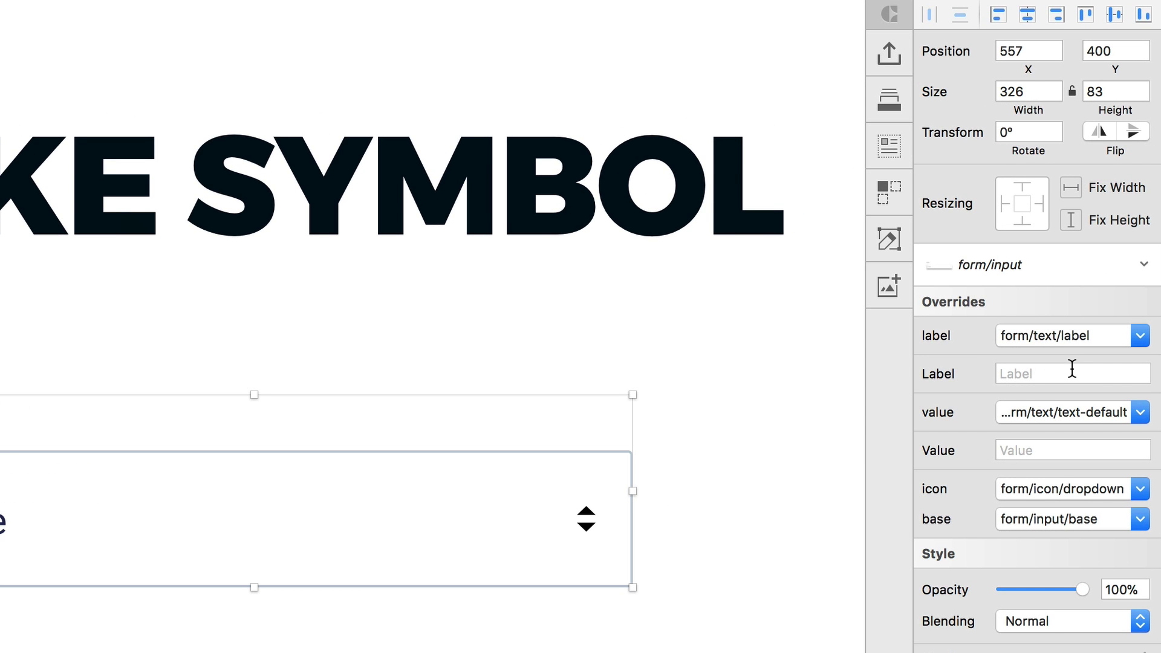
pyautogui.click(1095, 489)
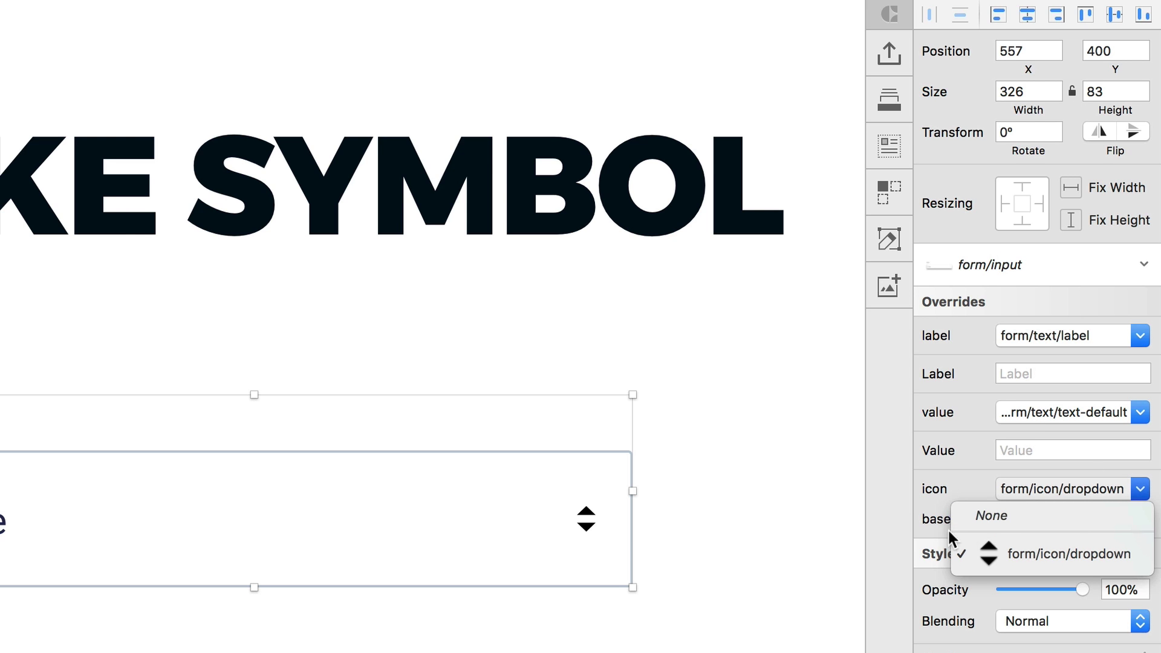
pyautogui.click(1030, 516)
pyautogui.click(872, 468)
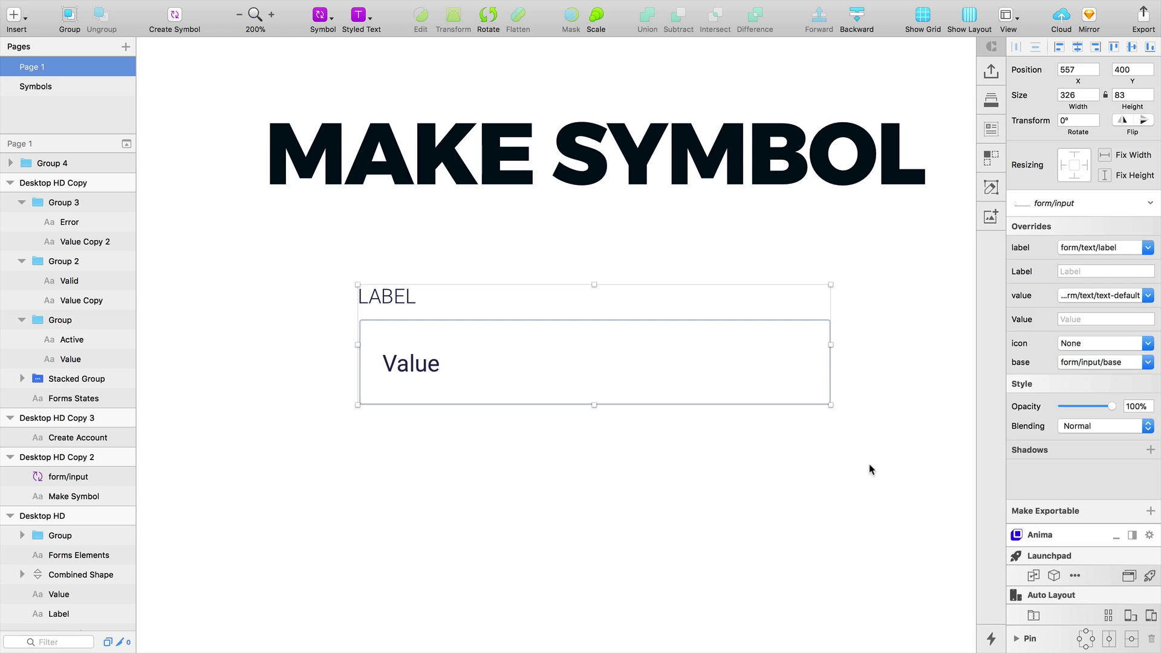
# Pan back to the Make Symbol artboard and zoom to 200% on the form input
pyautogui.press('super+0')
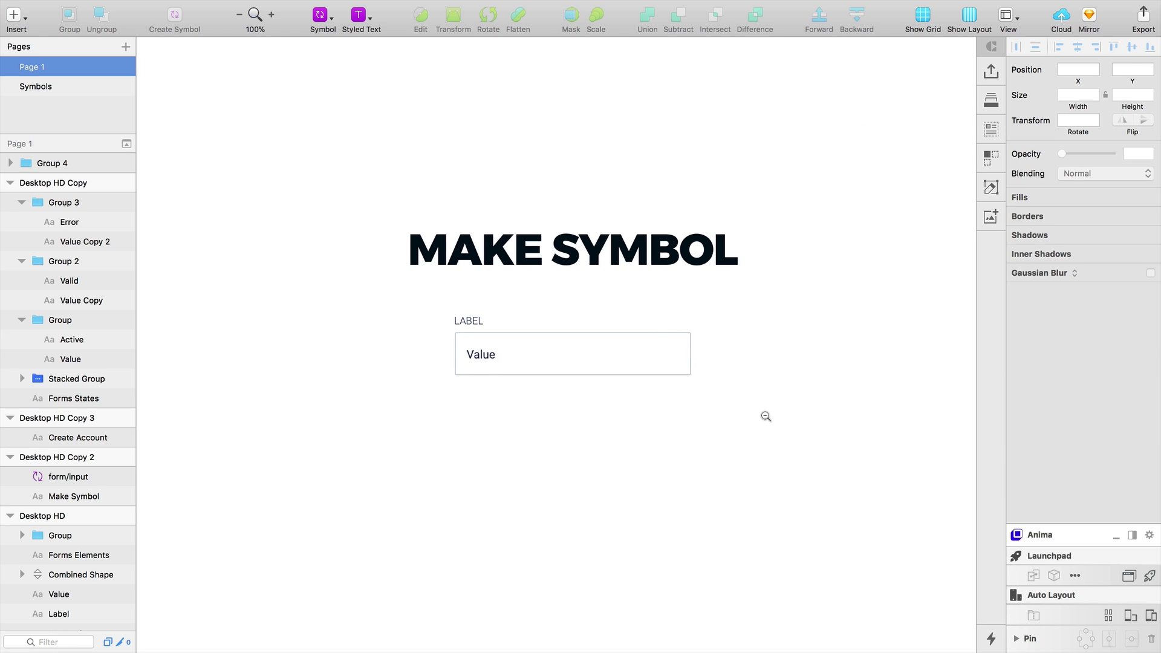
pyautogui.press('super+minus')
pyautogui.scroll(-10, 762, 505)
pyautogui.moveTo(661, 256); pyautogui.dragTo(632, 627)
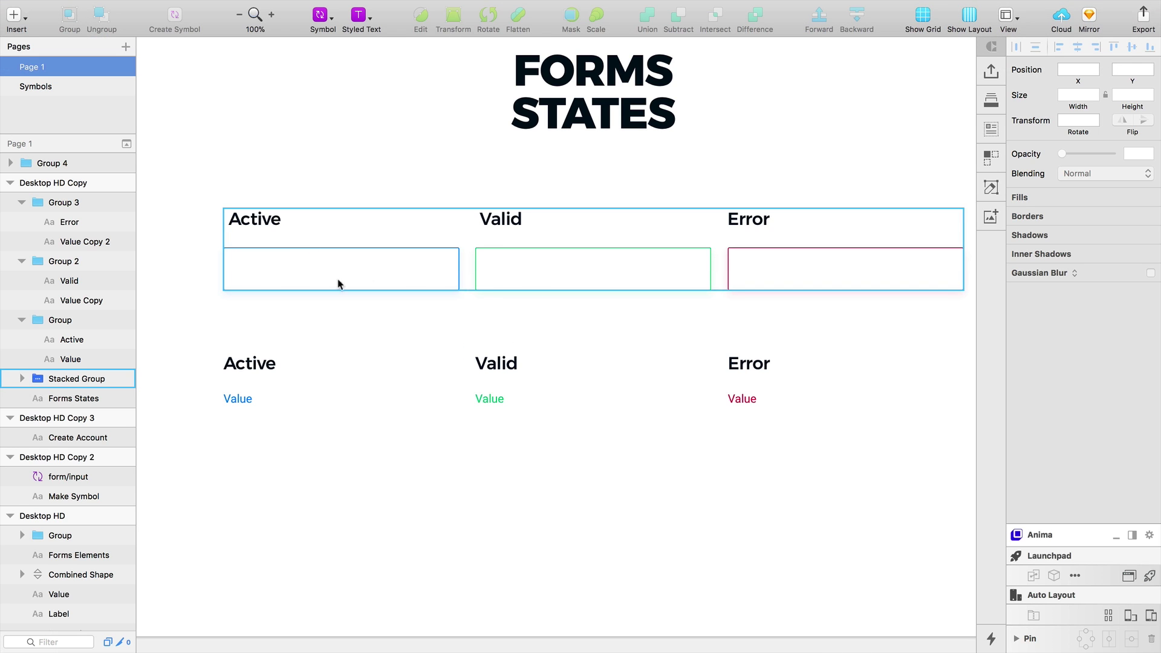
pyautogui.press('z')
pyautogui.keyDown('alt'); pyautogui.click(809, 366); pyautogui.keyUp('alt')
pyautogui.scroll(-3, 808, 370)
pyautogui.scroll(-5, 704, 272)
pyautogui.press('z')
pyautogui.click(621, 473)
pyautogui.click(625, 440)
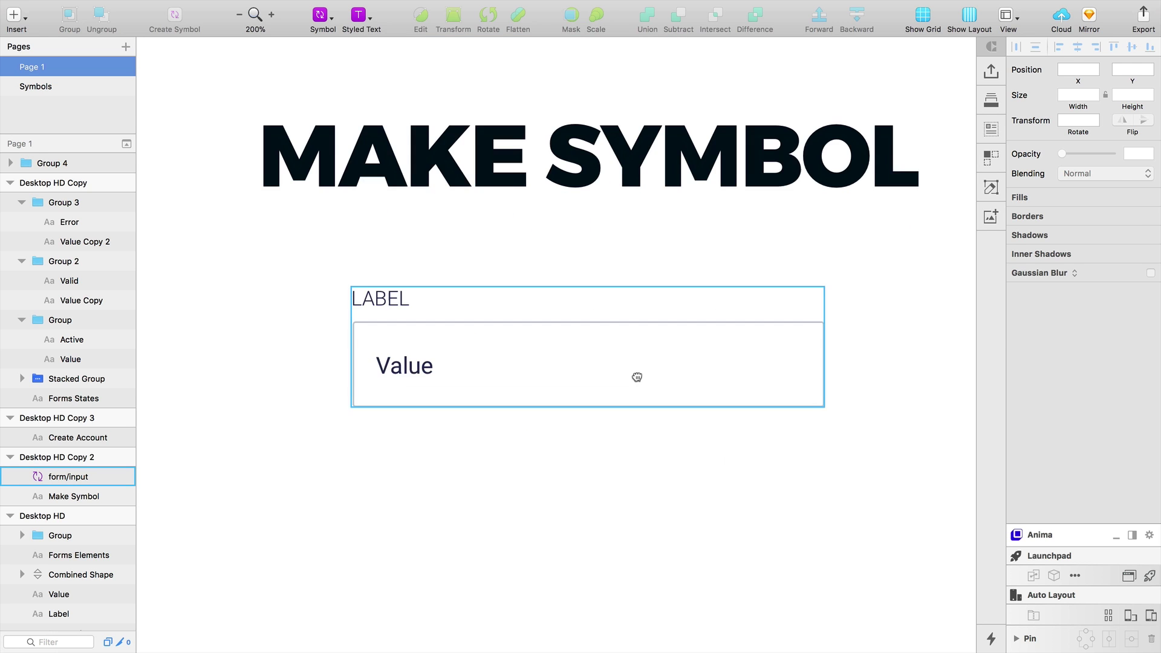
pyautogui.doubleClick(636, 376)
# In the form/input/base master, Option-drag the artboard to duplicate it just below
pyautogui.doubleClick(634, 371)
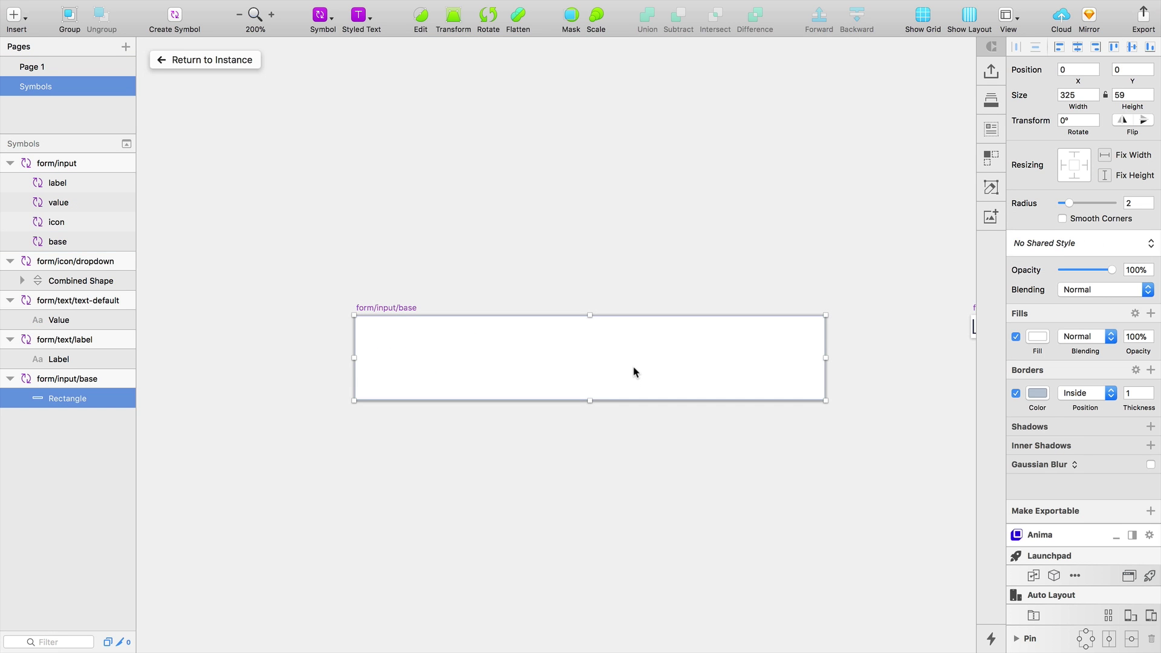
pyautogui.scroll(-4, 534, 451)
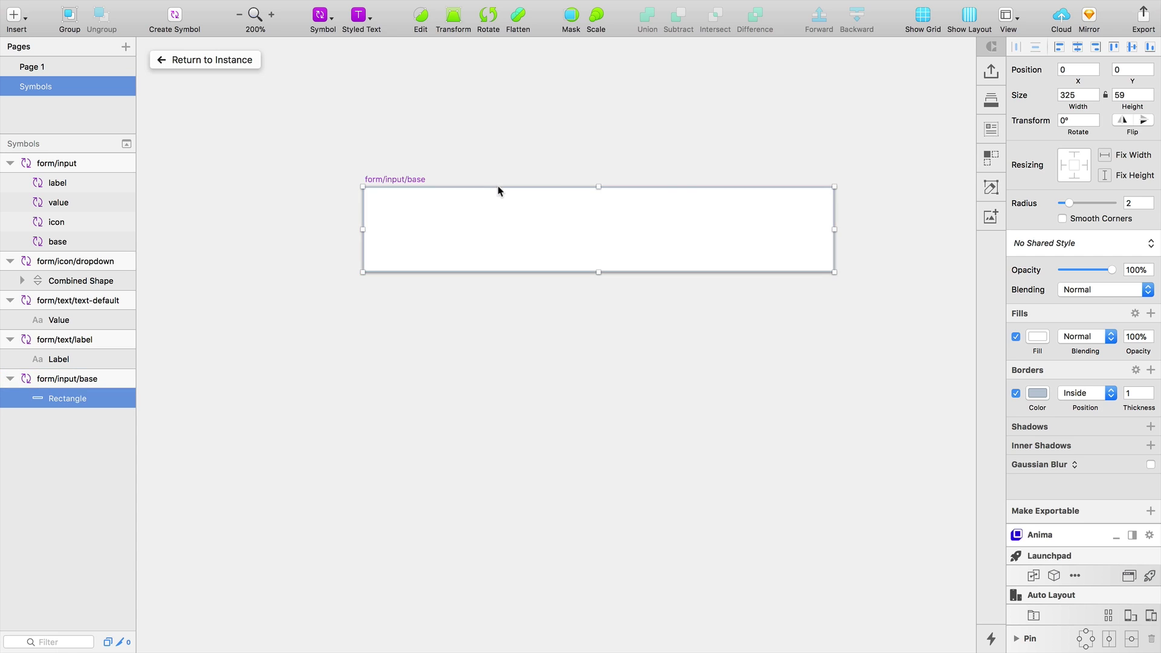
pyautogui.press('super+0')
pyautogui.click(452, 191)
pyautogui.moveTo(452, 191); pyautogui.dragTo(452, 252)
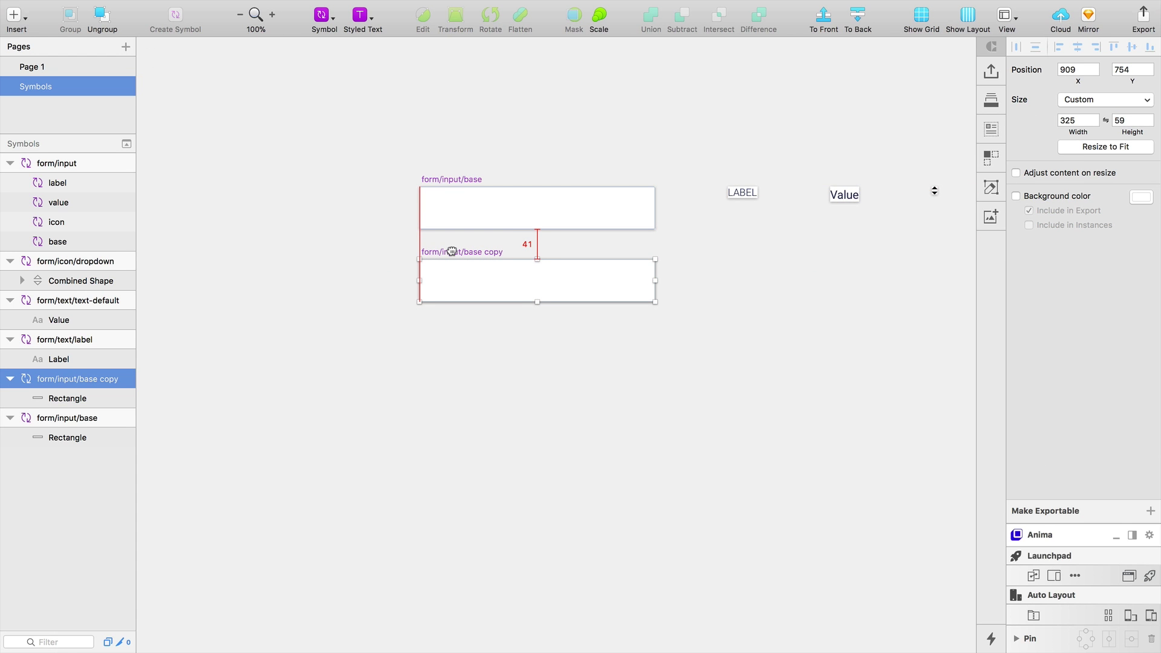
pyautogui.moveTo(452, 251); pyautogui.dragTo(452, 249)
pyautogui.press('alt')
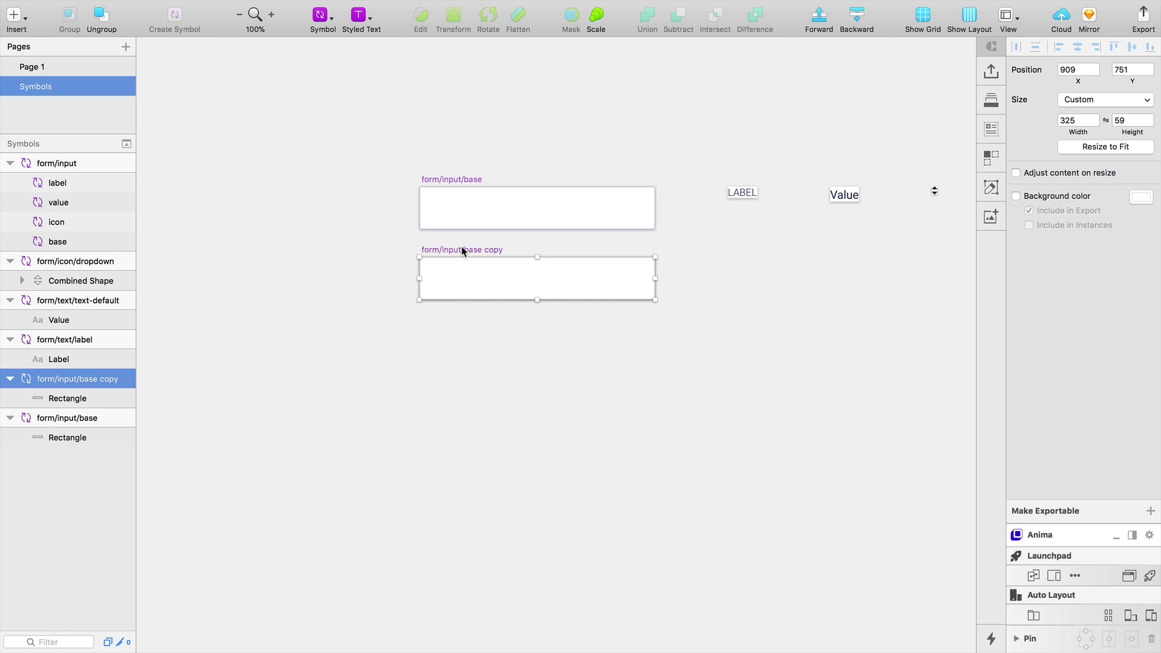
# Repeat the duplicate with Cmd+D for four evenly spaced copies and begin editing the first copy's name
pyautogui.press('super+d')
pyautogui.press('super+d')
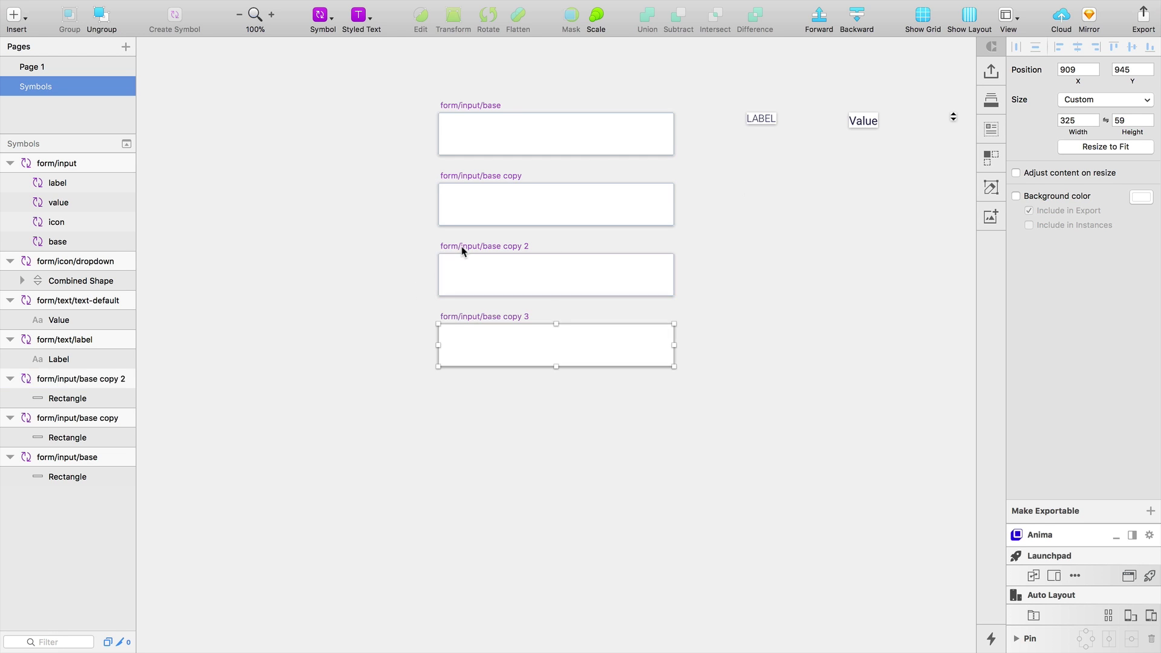
pyautogui.press('super+d')
pyautogui.click(395, 224)
pyautogui.press('space')
pyautogui.moveTo(401, 257); pyautogui.dragTo(422, 391)
pyautogui.press('z')
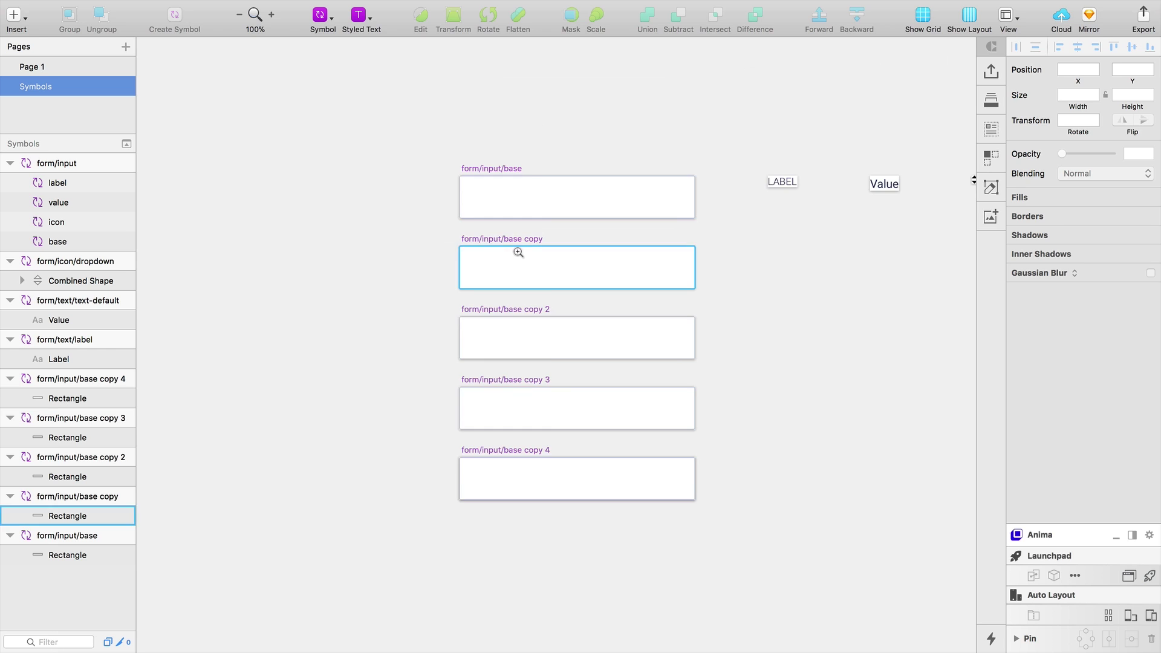
pyautogui.click(517, 245)
pyautogui.click(436, 235)
pyautogui.doubleClick(91, 496)
pyautogui.press('Right')
# Rename the first two copies form/input/base-active and form/input/base-valid
pyautogui.press('BackSpace')
pyautogui.press('BackSpace')
pyautogui.press('BackSpace')
pyautogui.press('BackSpace')
pyautogui.press('BackSpace')
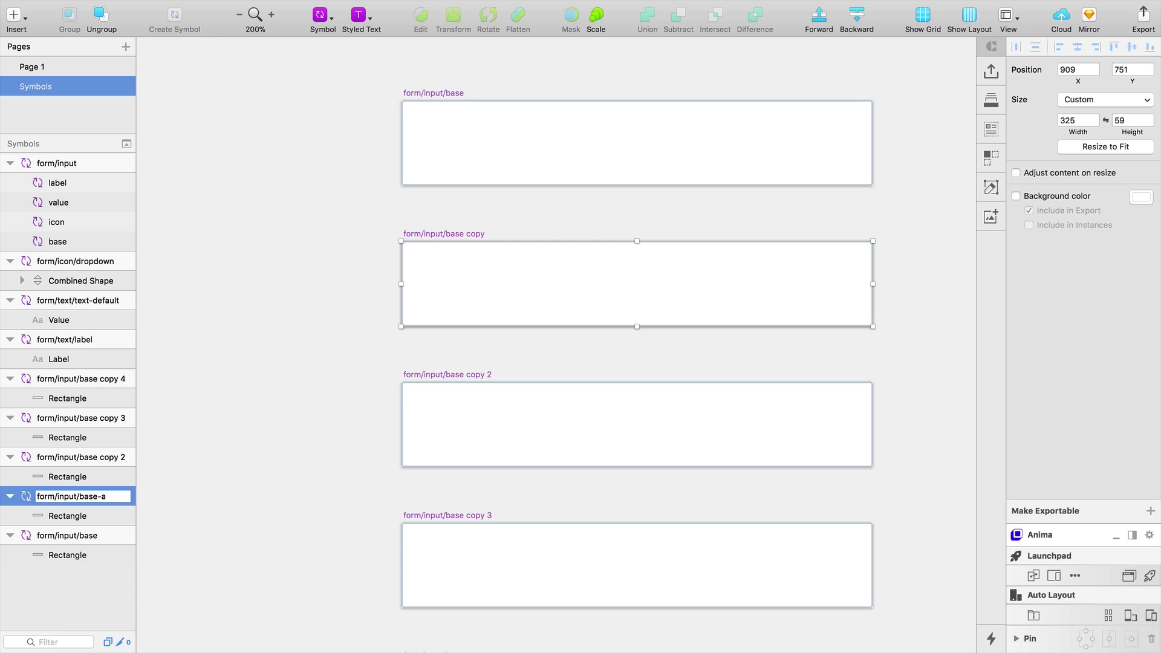
pyautogui.press('Return')
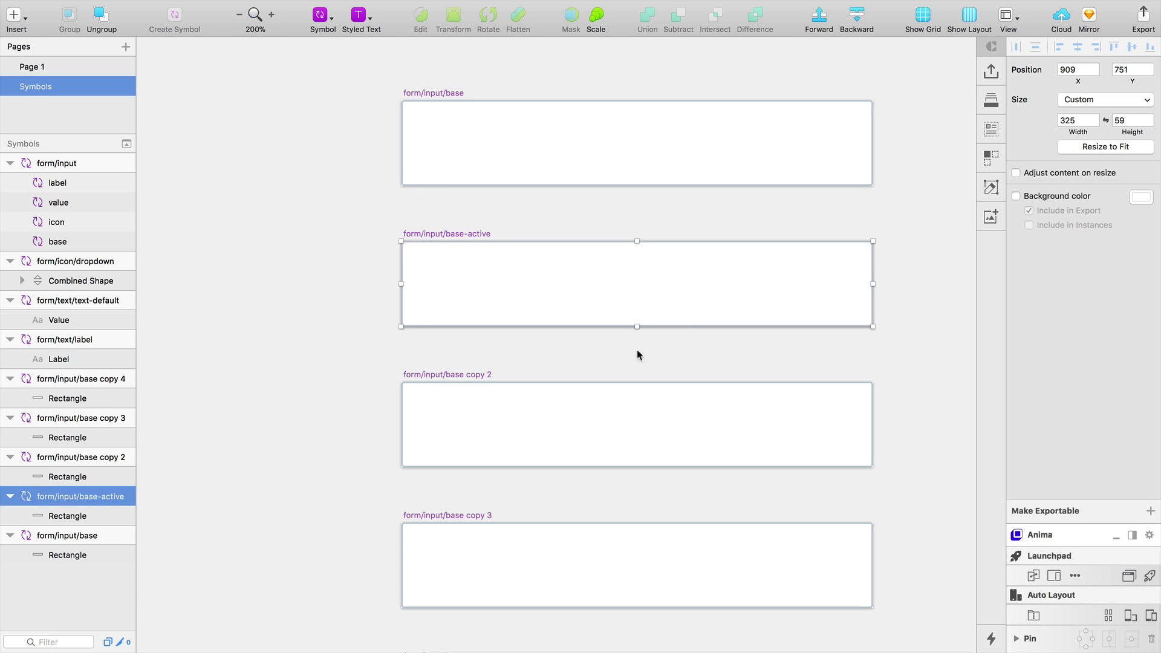
pyautogui.click(474, 376)
pyautogui.doubleClick(475, 377)
pyautogui.press('Right')
pyautogui.write('er')
pyautogui.press('BackSpace')
pyautogui.press('BackSpace')
pyautogui.write('valid')
pyautogui.press('Return')
# Rename the third copy form/input/base-error and delete the extra fourth copy
pyautogui.scroll(-3, 832, 396)
pyautogui.doubleClick(98, 418)
pyautogui.moveTo(98, 418); pyautogui.dragTo(166, 418)
pyautogui.write('-error')
pyautogui.press('Return')
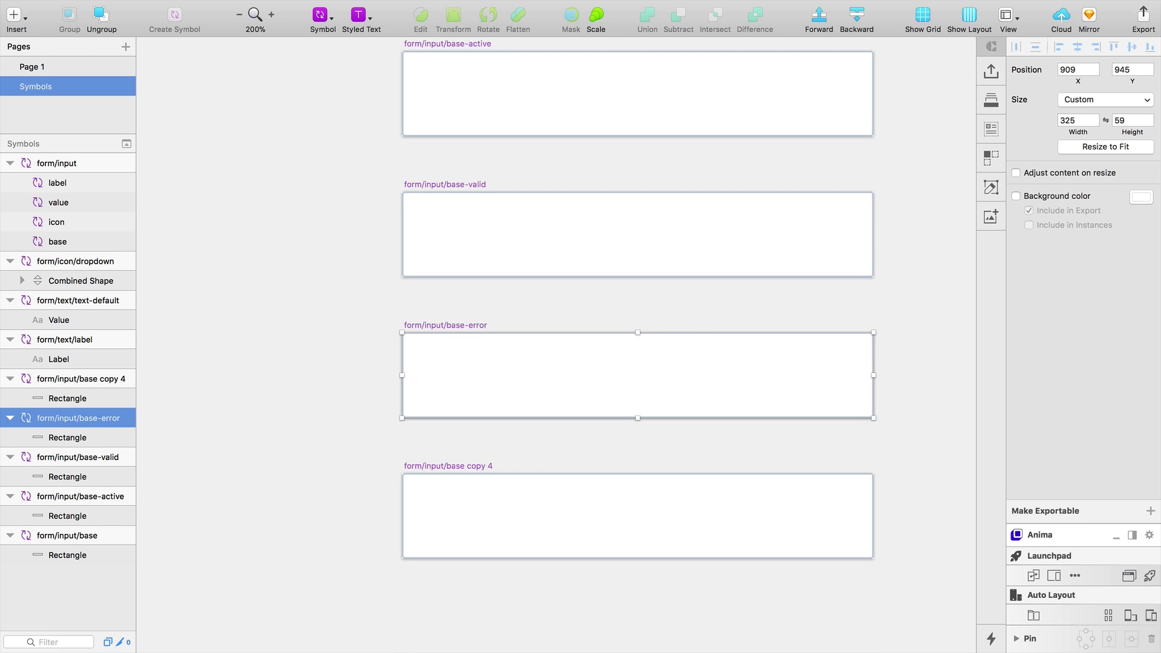
pyautogui.scroll(-5, 665, 353)
pyautogui.scroll(3, 617, 381)
pyautogui.hscroll(3, 617, 381)
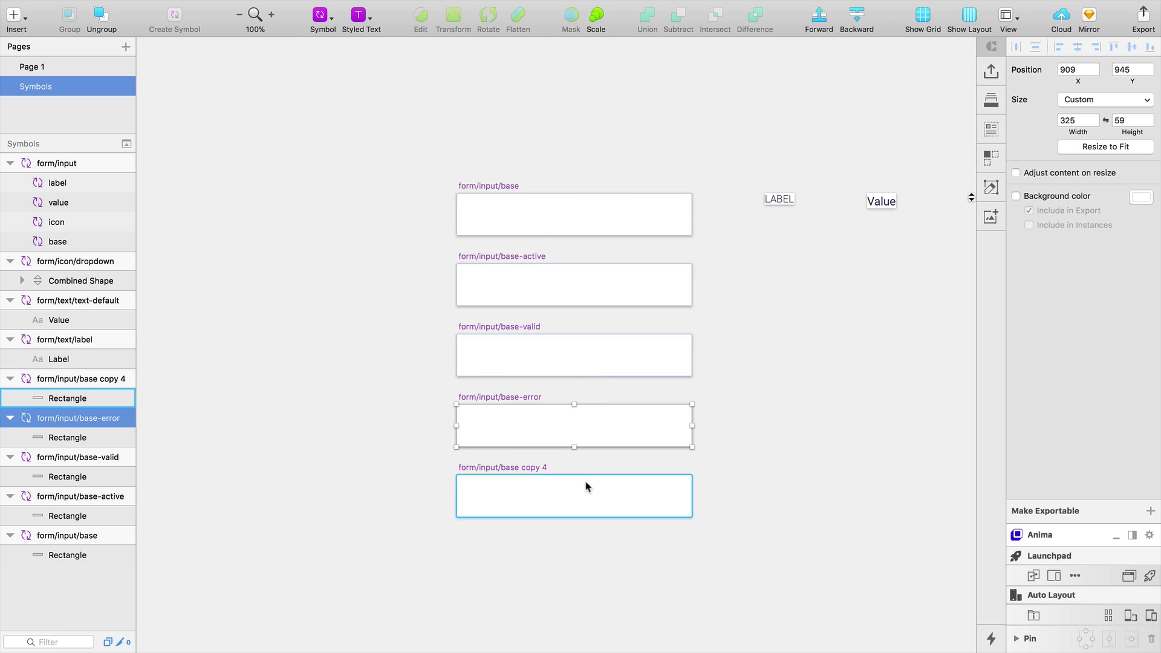
pyautogui.click(535, 470)
pyautogui.press('Delete')
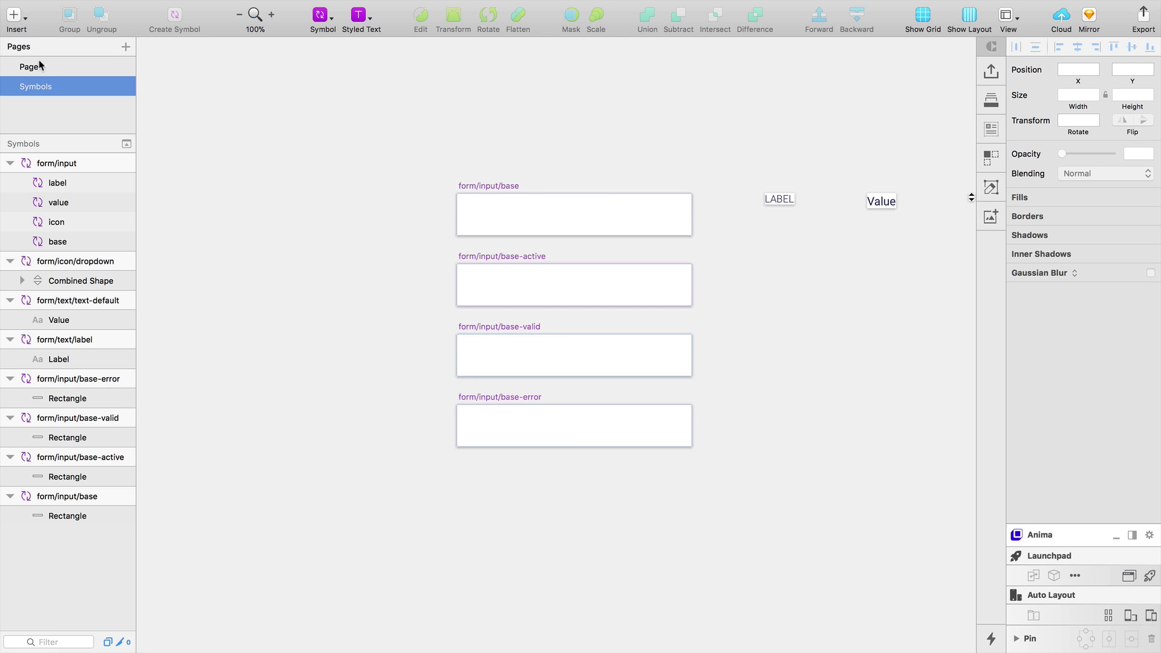
# Switch to Page 1 and pan to the Forms States artboard's Active input box
pyautogui.click(48, 73)
pyautogui.scroll(-3, 425, 370)
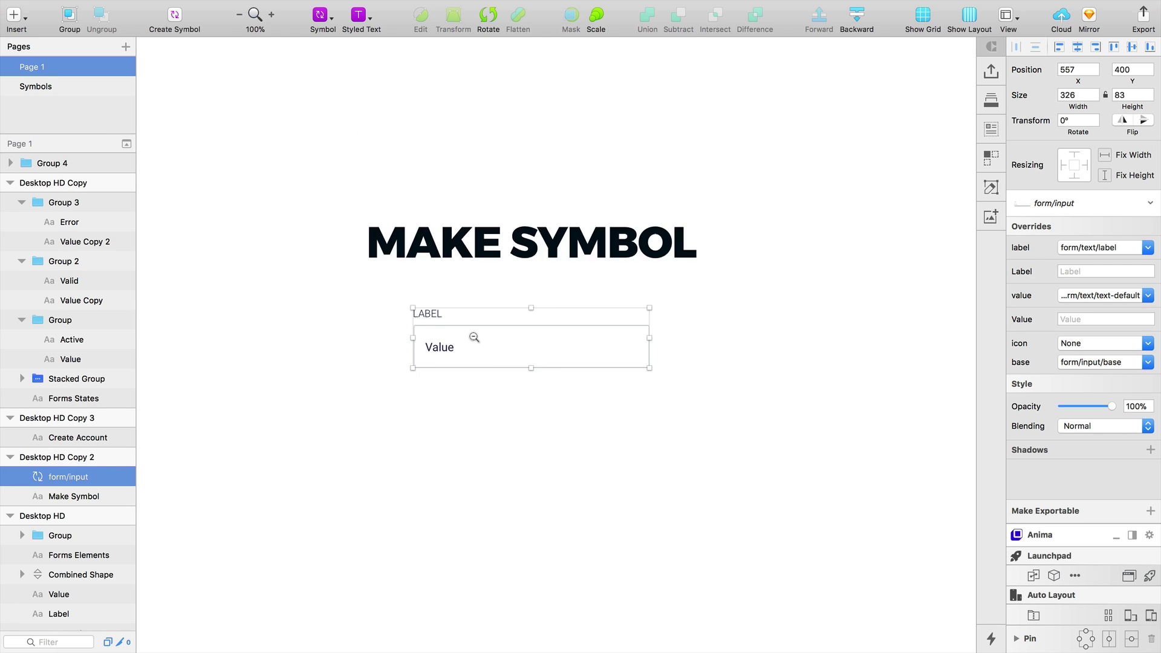
pyautogui.moveTo(546, 439); pyautogui.dragTo(533, 317)
pyautogui.keyDown('alt'); pyautogui.click(542, 353); pyautogui.keyUp('alt')
pyautogui.moveTo(548, 415); pyautogui.dragTo(548, 191)
pyautogui.moveTo(406, 491); pyautogui.dragTo(345, 605)
pyautogui.scroll(10, 339, 570)
pyautogui.scroll(3, 453, 322)
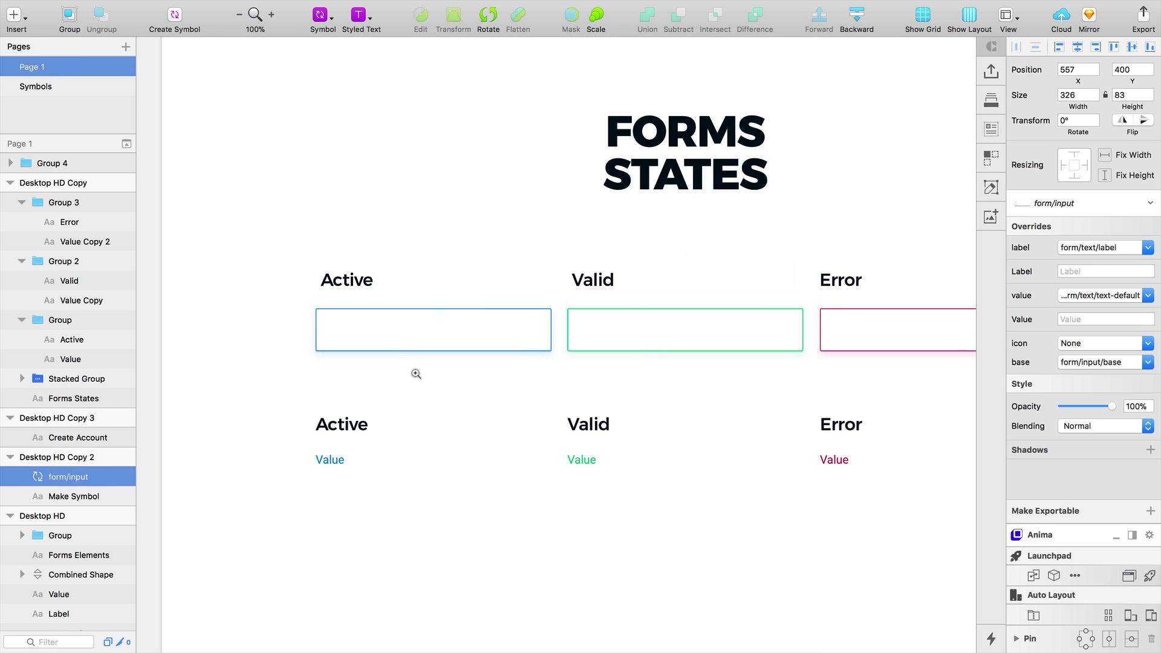
pyautogui.scroll(3, 390, 337)
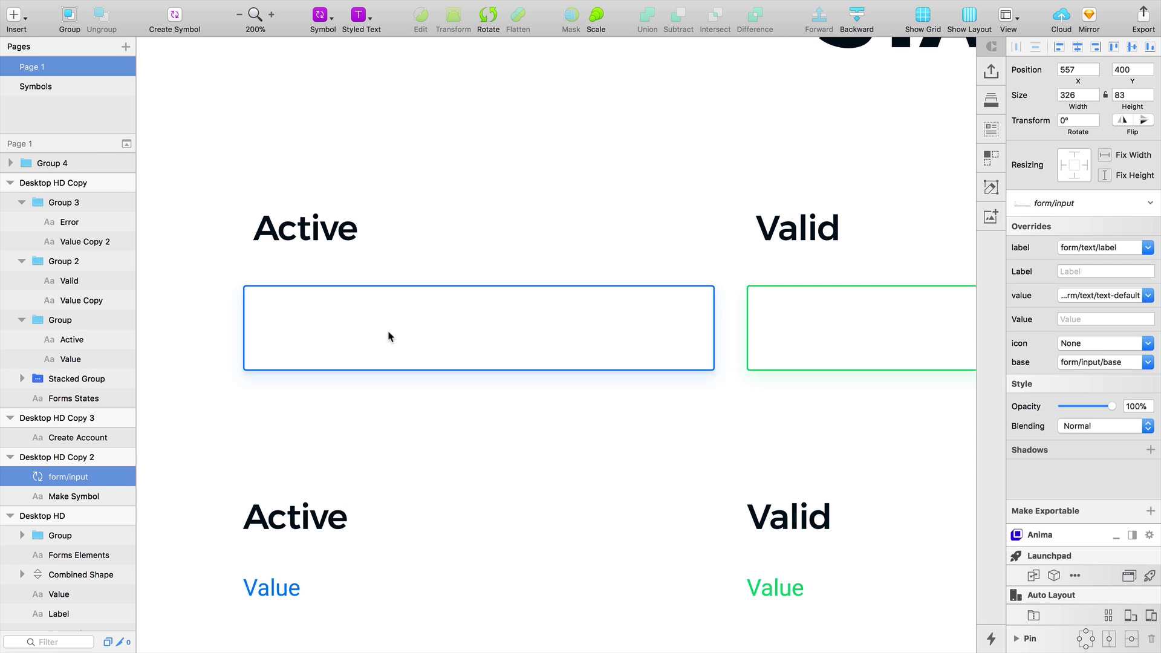
# Copy the Active box's blue outline style and paste it onto the base-active rectangle
pyautogui.keyDown('super'); pyautogui.click(422, 313); pyautogui.keyUp('super')
pyautogui.rightClick(423, 313)
pyautogui.click(491, 430)
pyautogui.click(49, 88)
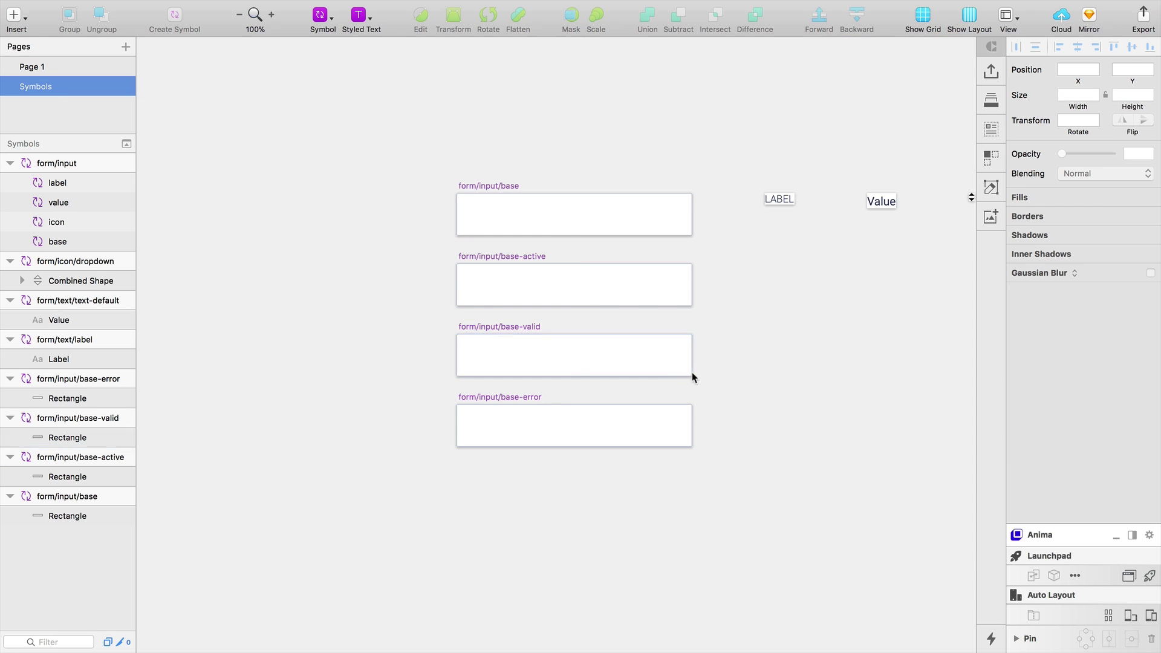
pyautogui.press('super+plus')
pyautogui.click(510, 280)
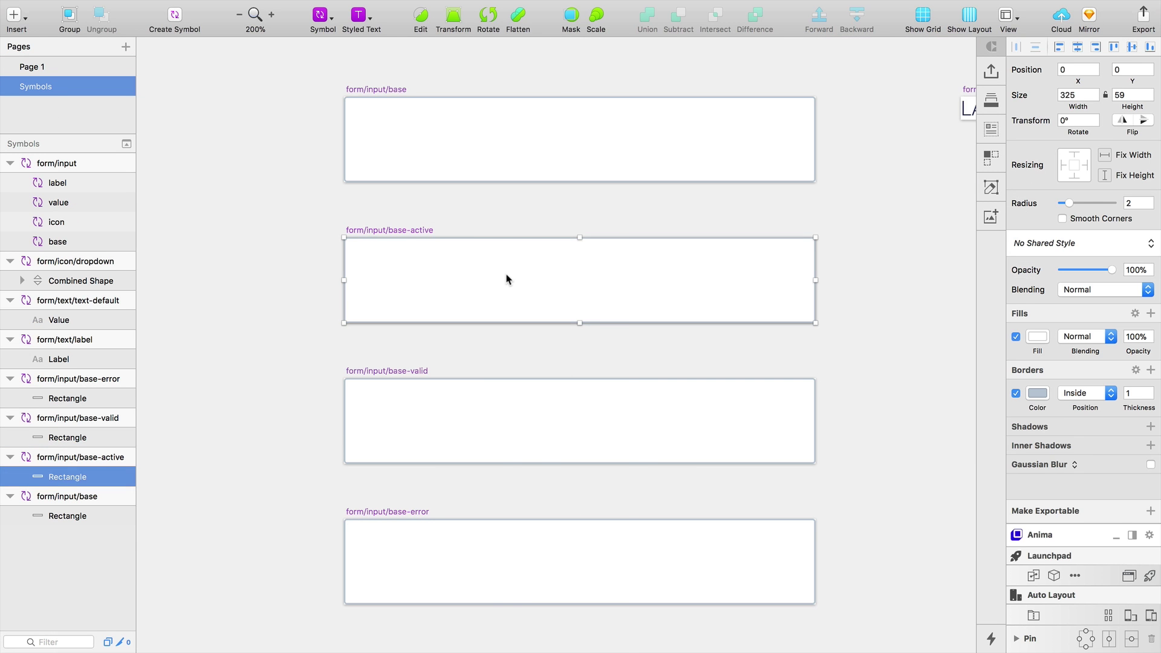
pyautogui.rightClick(488, 269)
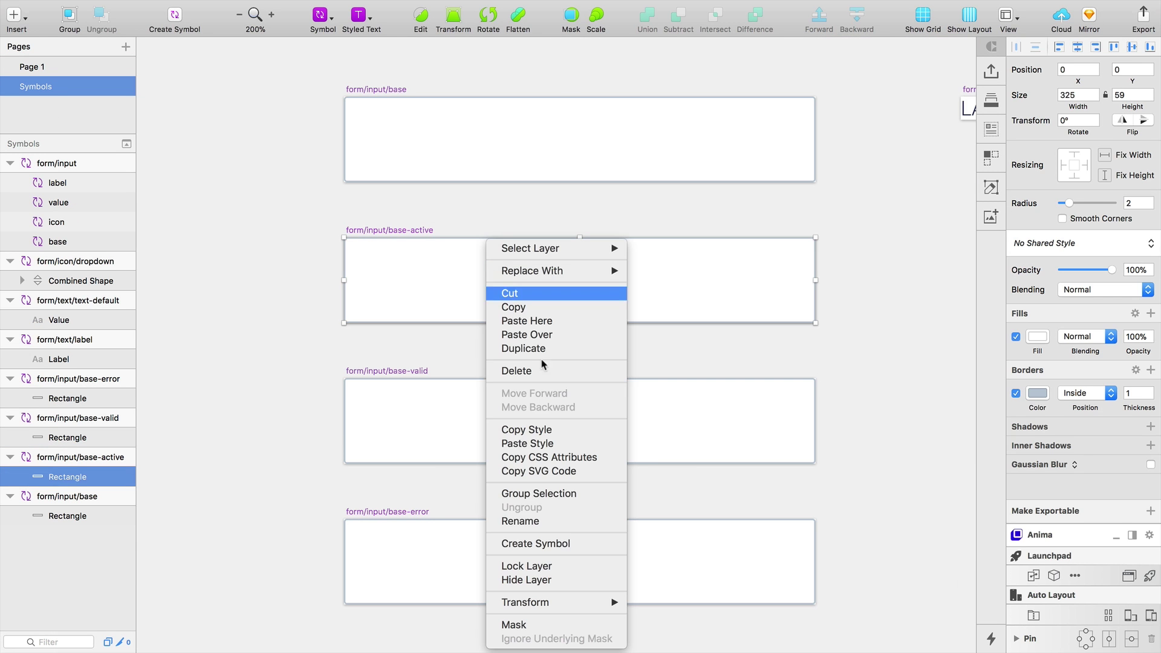
pyautogui.click(547, 445)
pyautogui.press('super+minus')
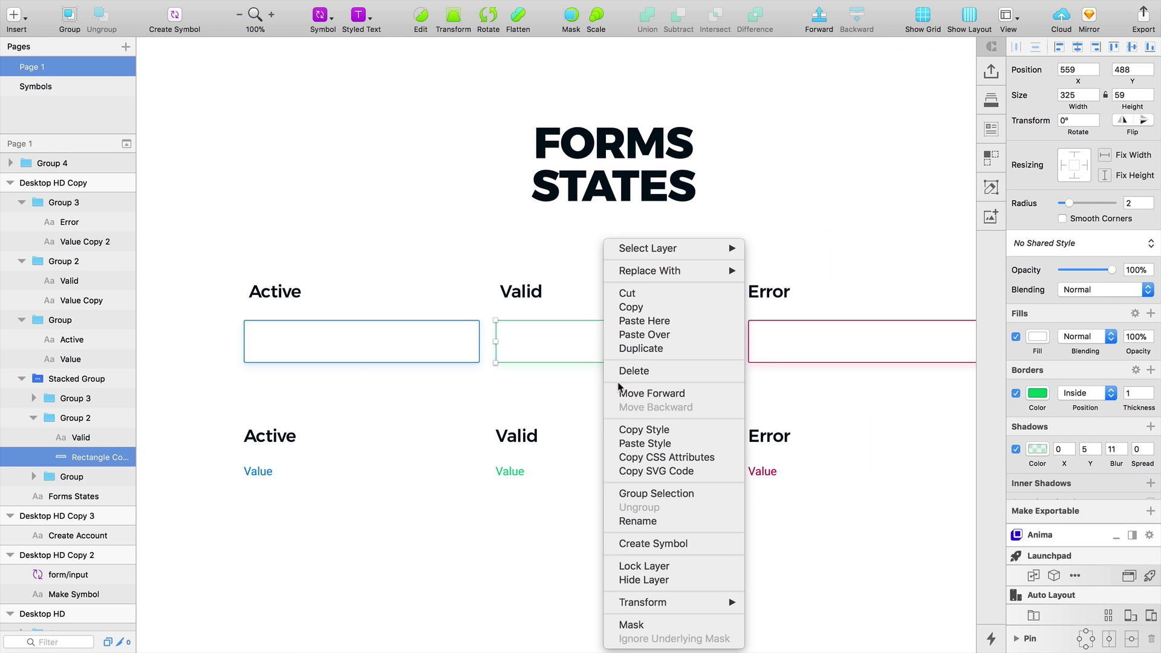
# Copy the Valid box's green style on Page 1, then return to the form input
pyautogui.click(605, 431)
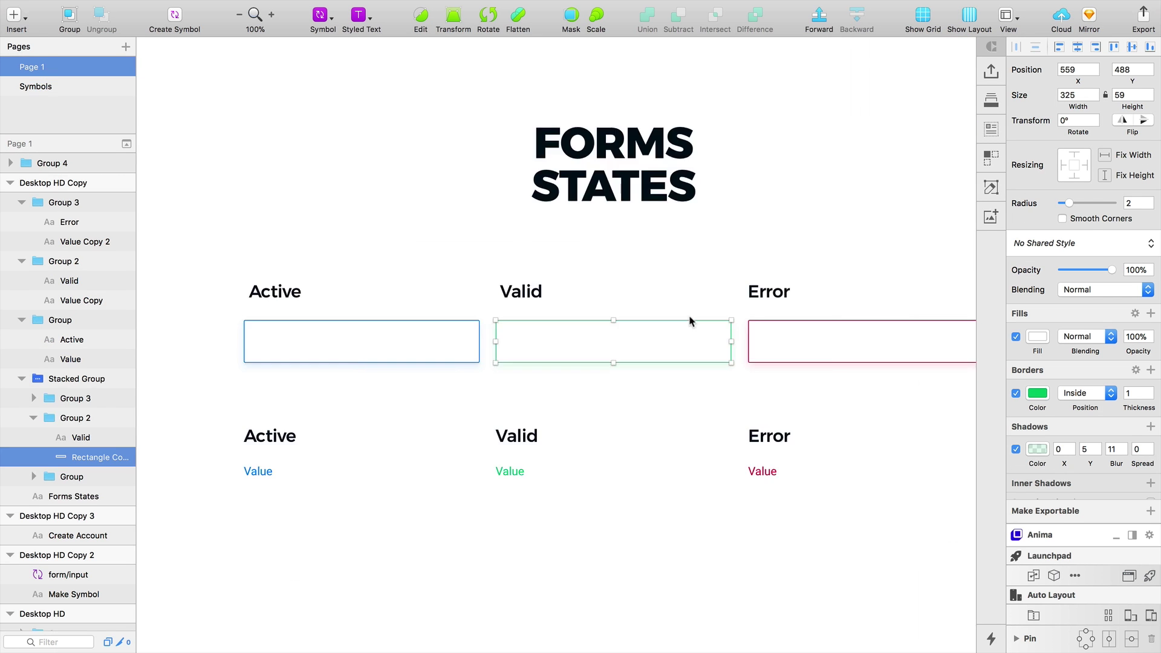
pyautogui.click(804, 342)
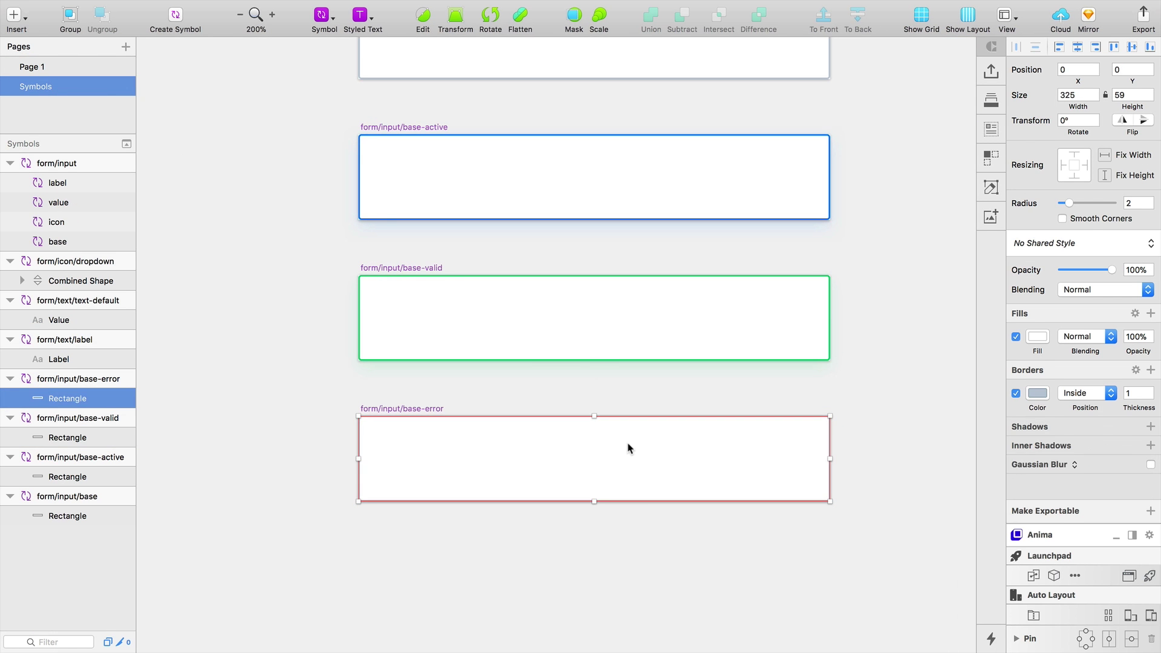
pyautogui.press('super+minus')
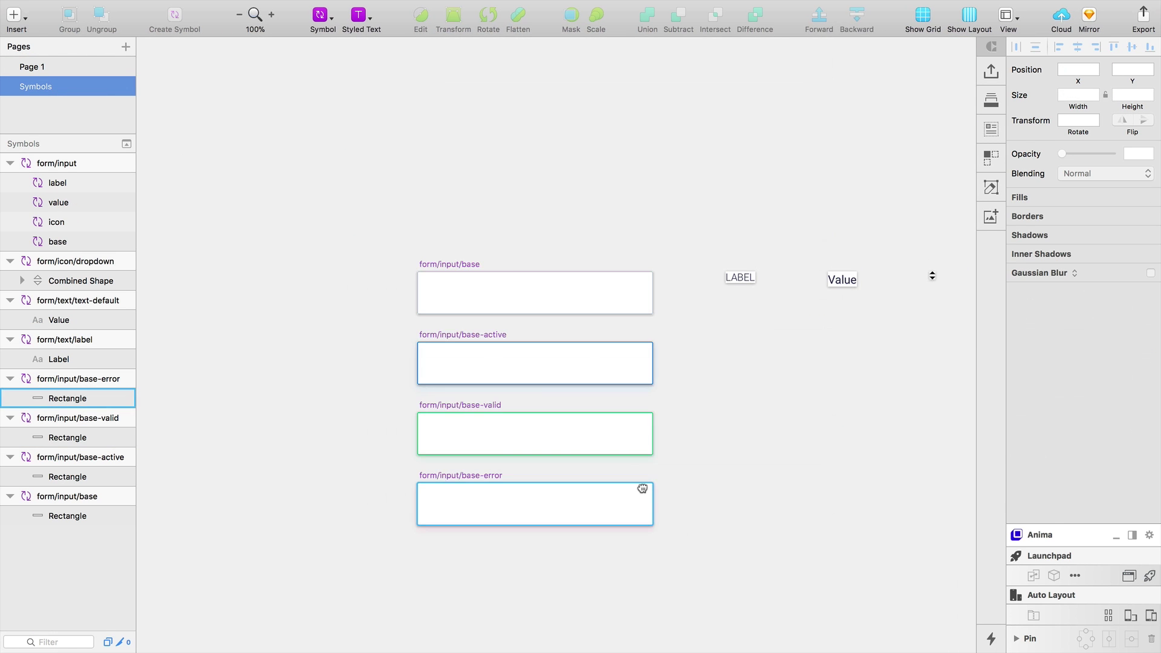
pyautogui.click(34, 68)
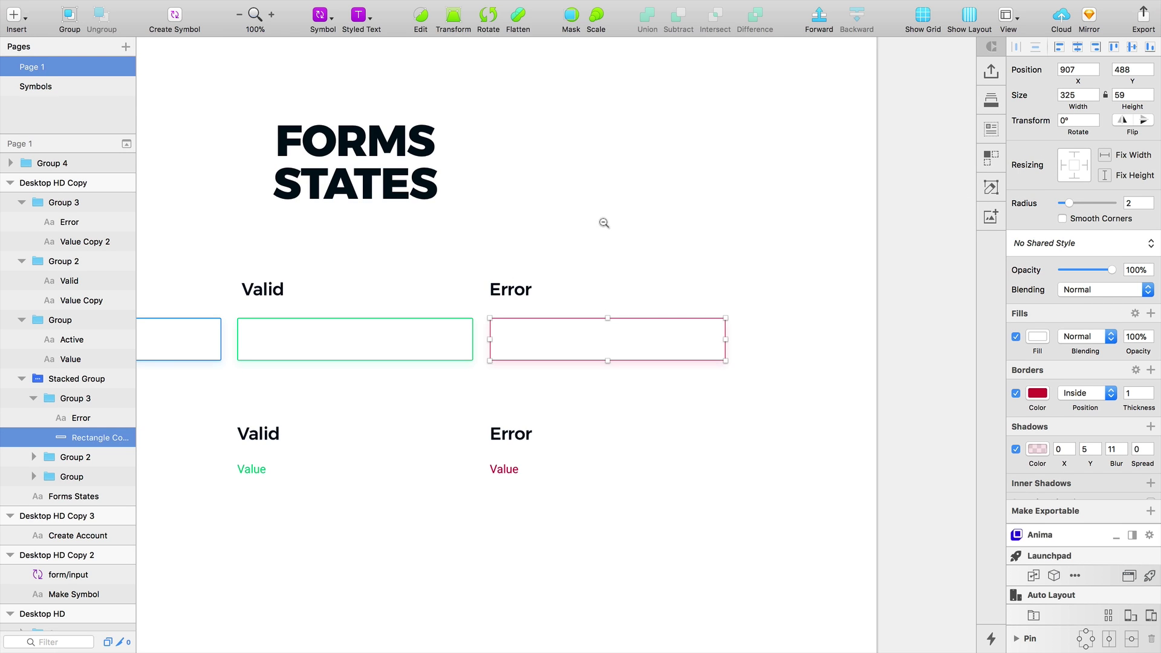
pyautogui.keyDown('alt'); pyautogui.click(604, 223); pyautogui.keyUp('alt')
pyautogui.scroll(5, 648, 259)
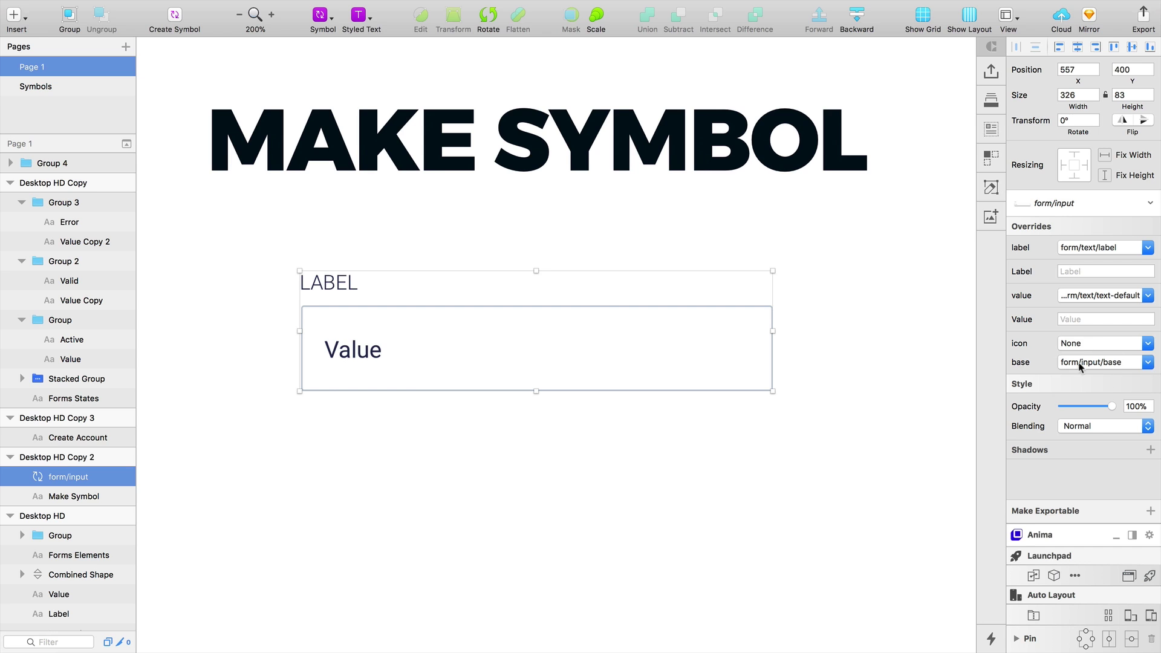
# Switch the base override to base-active, then base-error, then base-valid borders
pyautogui.click(1119, 361)
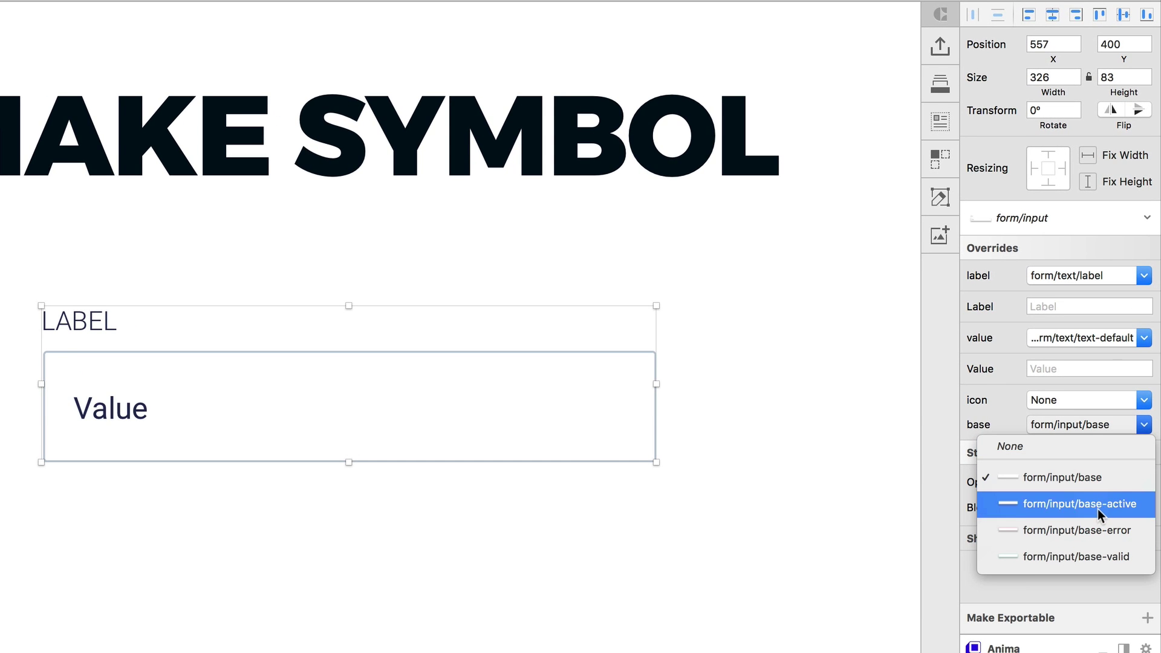
pyautogui.click(1098, 509)
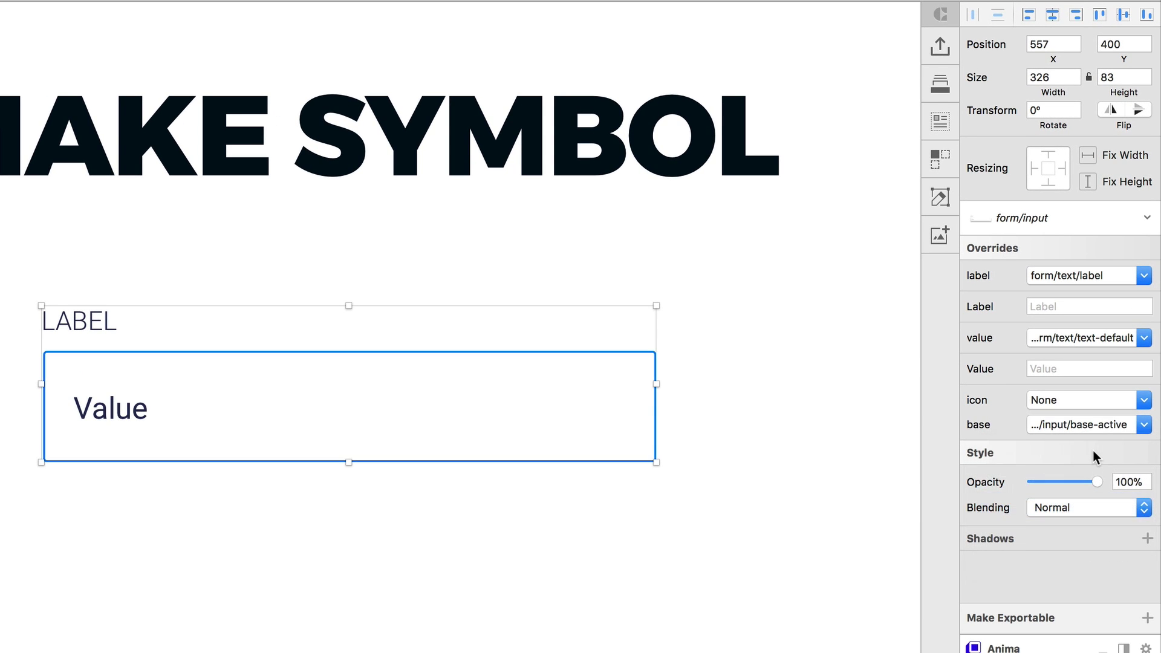
pyautogui.click(1099, 430)
pyautogui.click(1096, 525)
pyautogui.click(1091, 427)
pyautogui.click(1085, 529)
# Try the red error border again, then set base back to form/input/base
pyautogui.click(1092, 422)
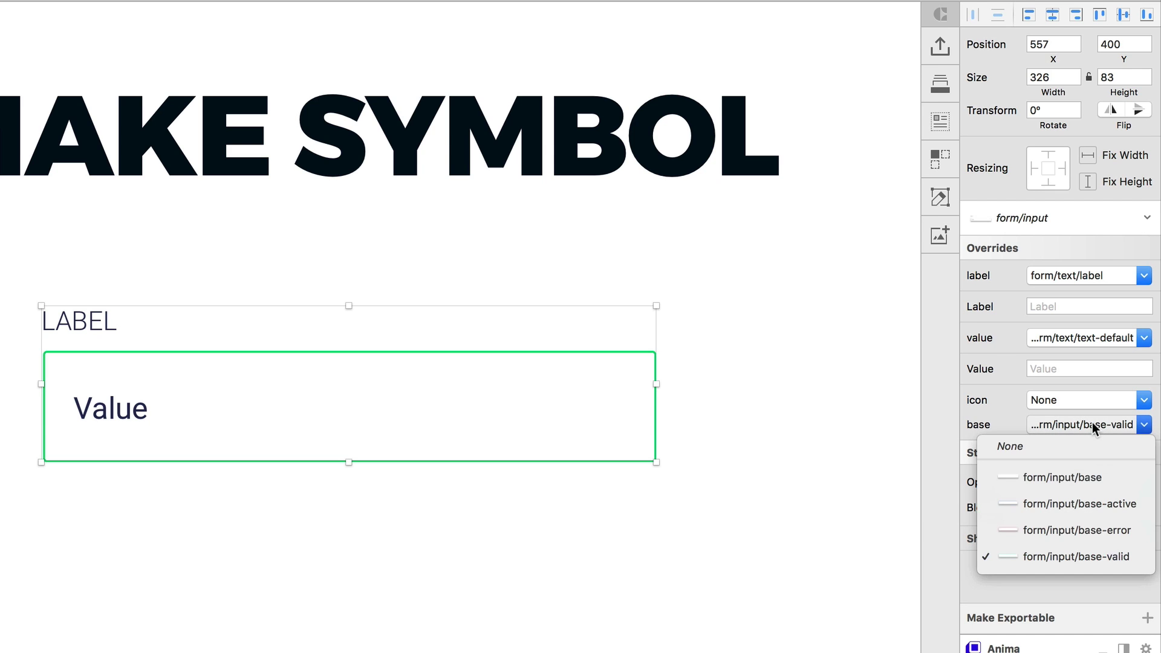
pyautogui.click(1076, 535)
pyautogui.click(1076, 427)
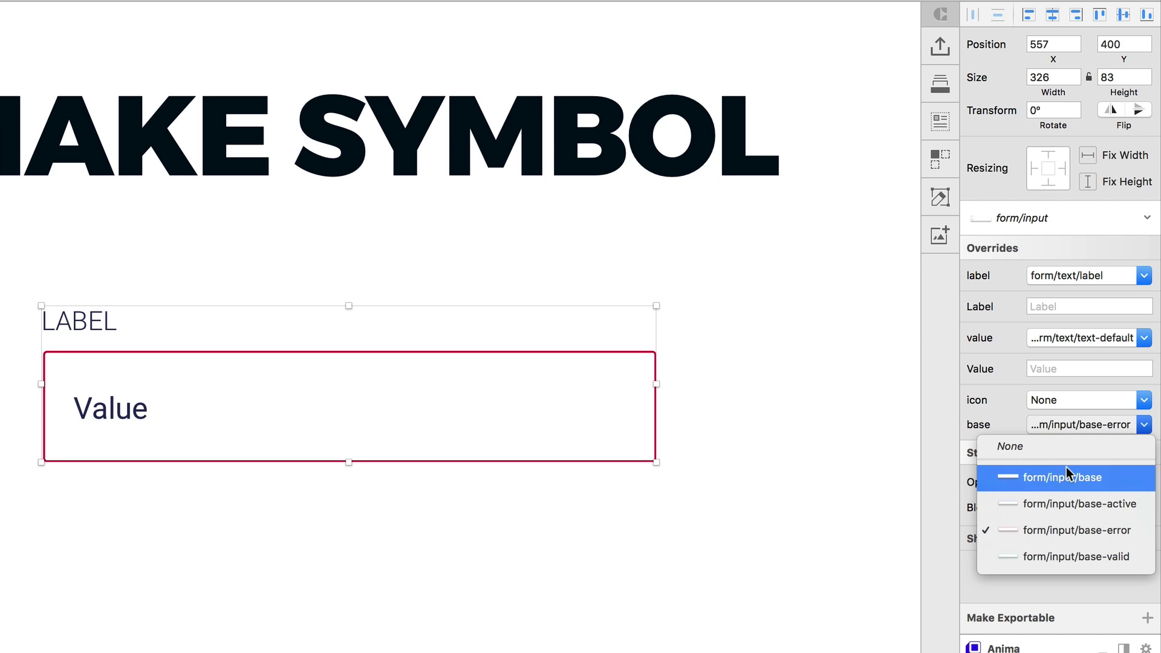
pyautogui.click(1065, 477)
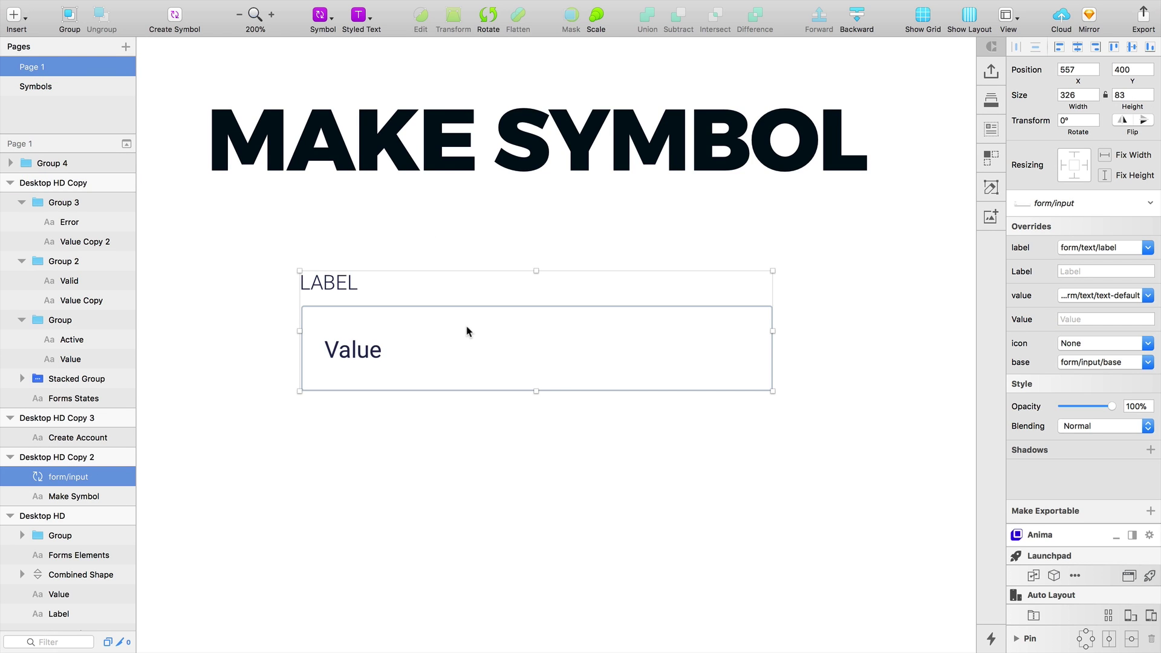
# Open the form/text/text-default master and duplicate it into copies
pyautogui.doubleClick(356, 354)
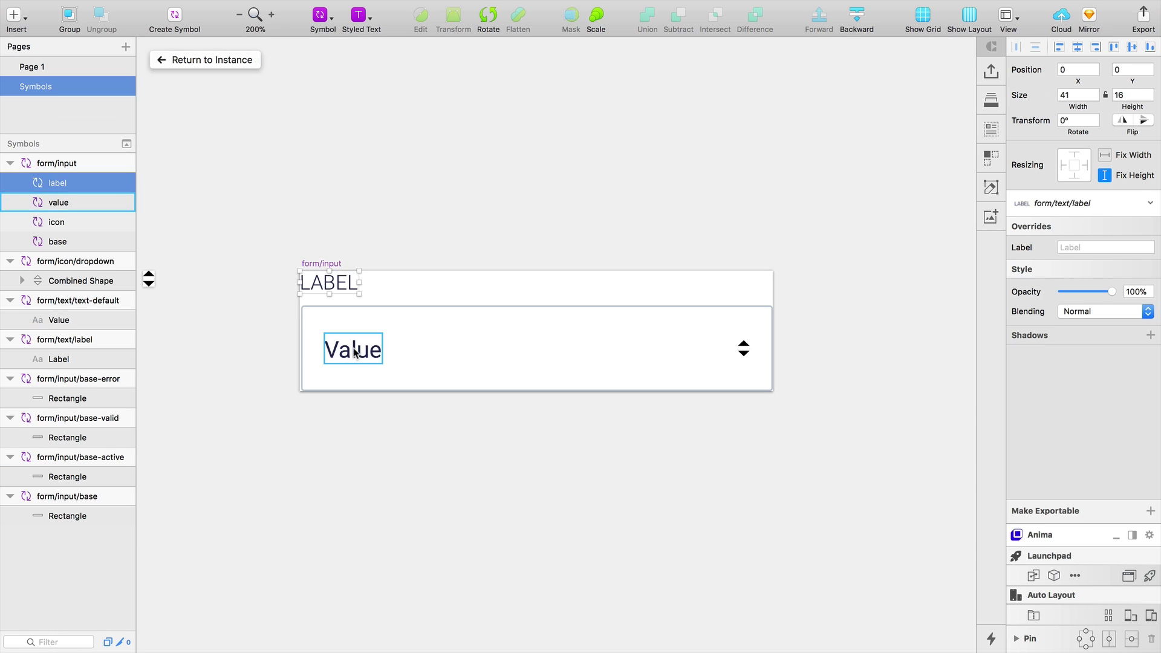
pyautogui.doubleClick(356, 354)
pyautogui.click(374, 364)
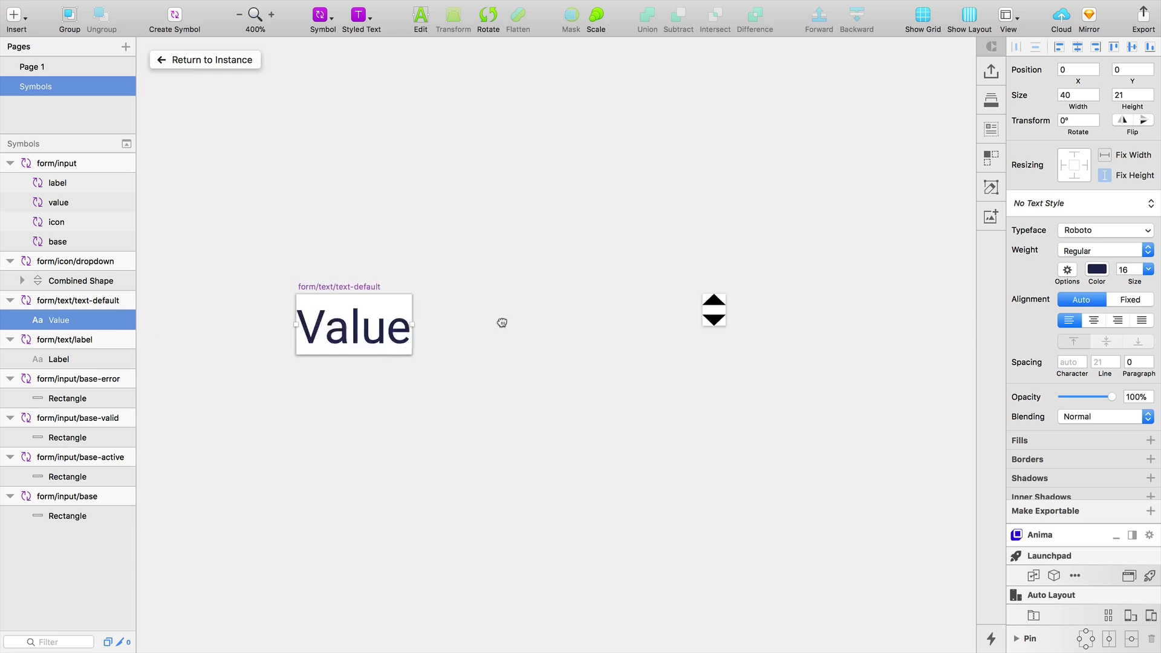
pyautogui.moveTo(402, 350); pyautogui.dragTo(583, 270)
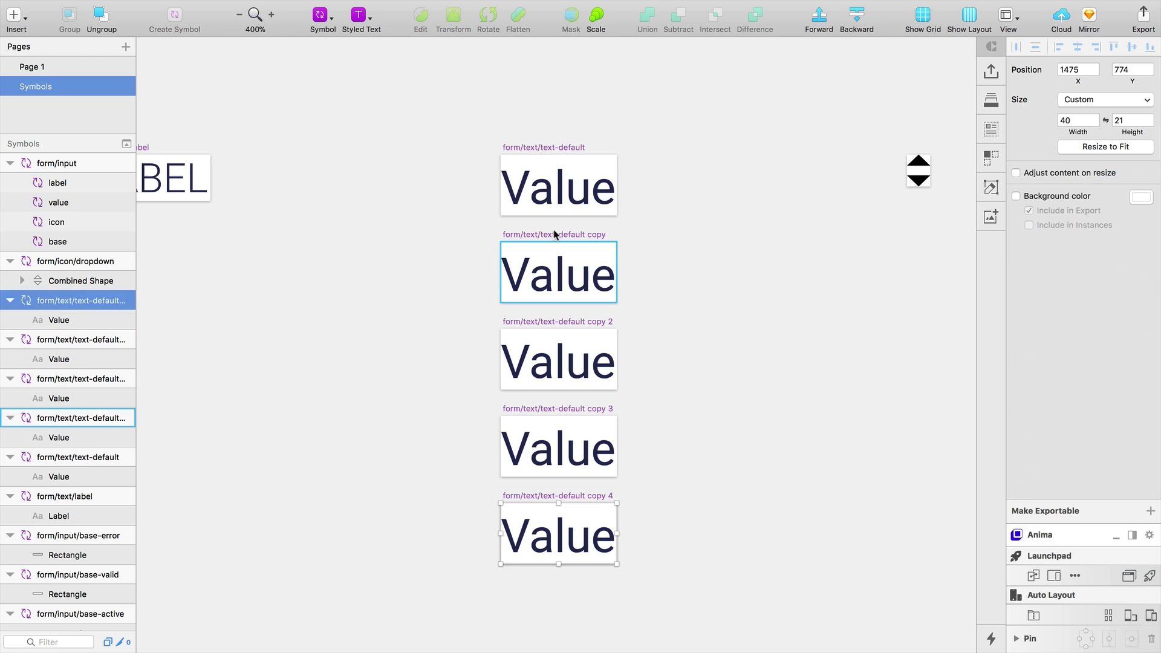
# Rename the first copy to text-active
pyautogui.click(554, 233)
pyautogui.doubleClick(73, 419)
pyautogui.click(97, 418)
pyautogui.moveTo(94, 418); pyautogui.dragTo(213, 423)
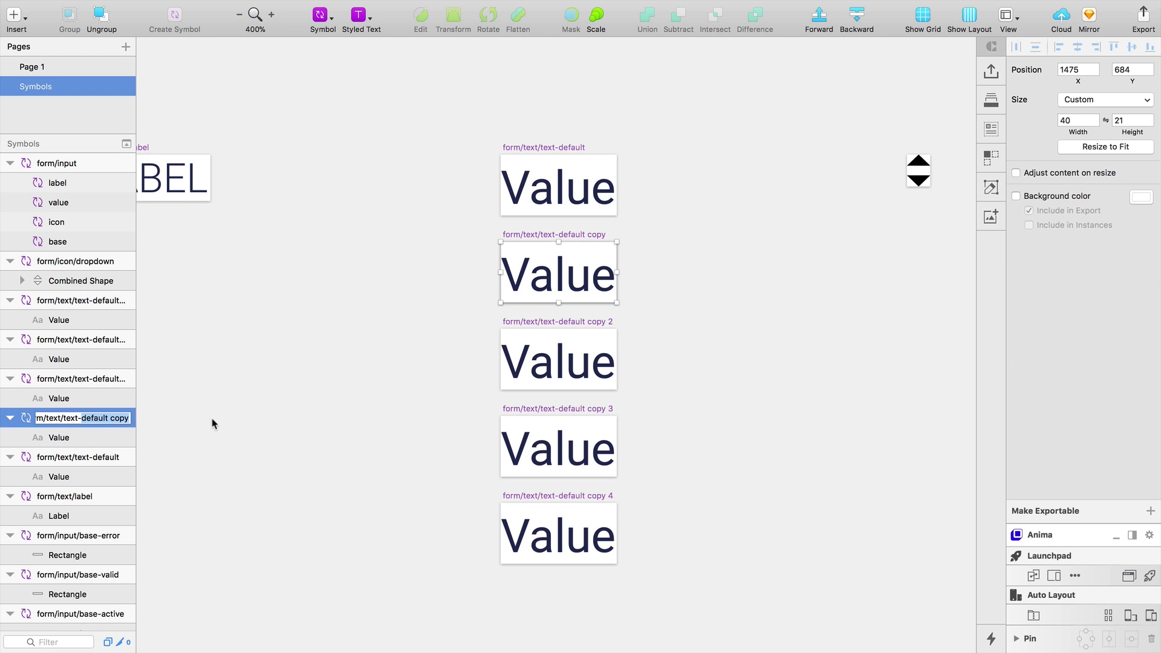
pyautogui.write('active')
pyautogui.press('Return')
# Rename the next two copies text-valid and text-error
pyautogui.click(557, 332)
pyautogui.doubleClick(95, 383)
pyautogui.write('valid')
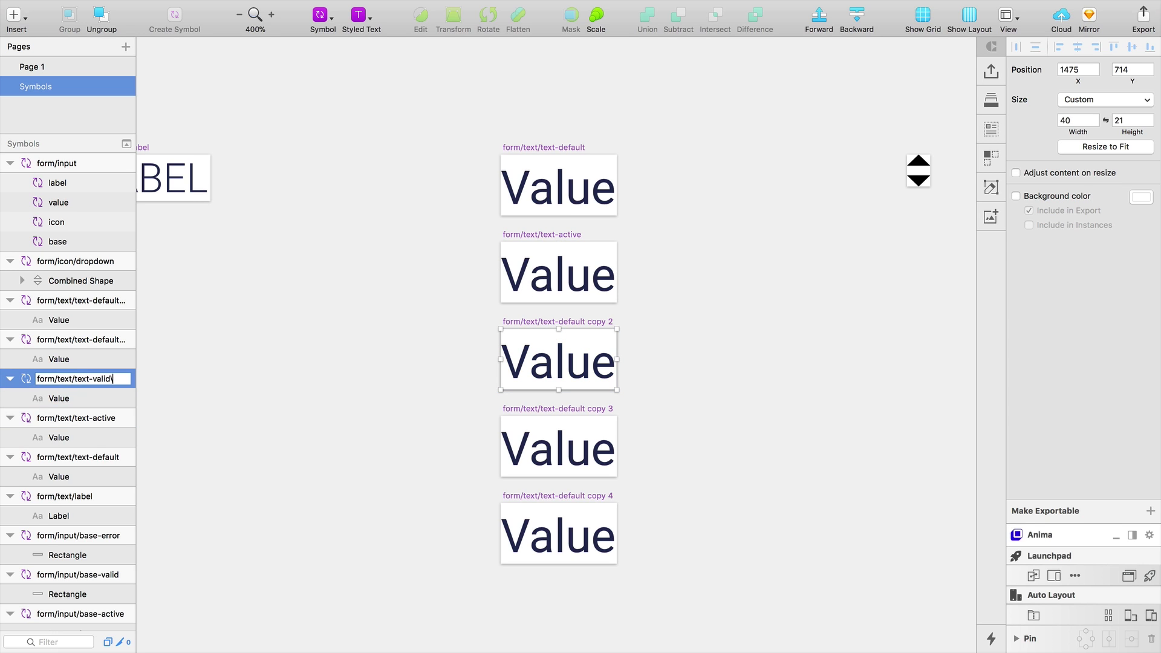
pyautogui.press('Tab')
pyautogui.write('w')
pyautogui.press('BackSpace')
pyautogui.write('error')
pyautogui.press('Return')
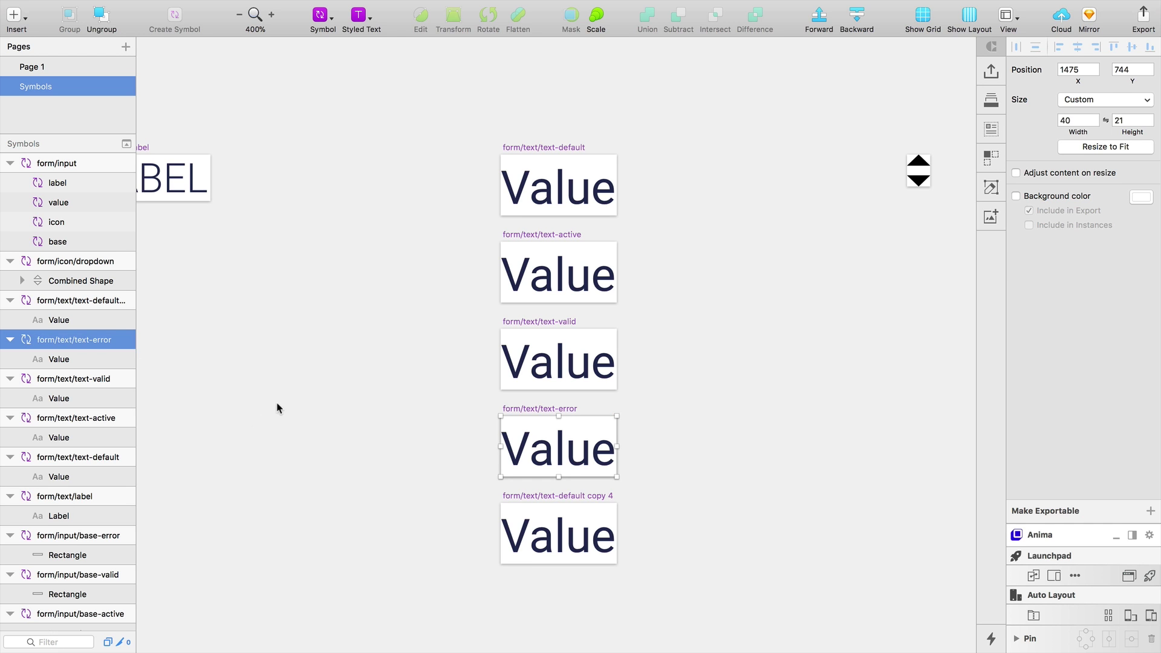
pyautogui.click(278, 409)
# Rename the last remaining copy text-placeholder
pyautogui.click(541, 497)
pyautogui.press('z')
pyautogui.click(576, 520)
pyautogui.moveTo(569, 522); pyautogui.dragTo(545, 408)
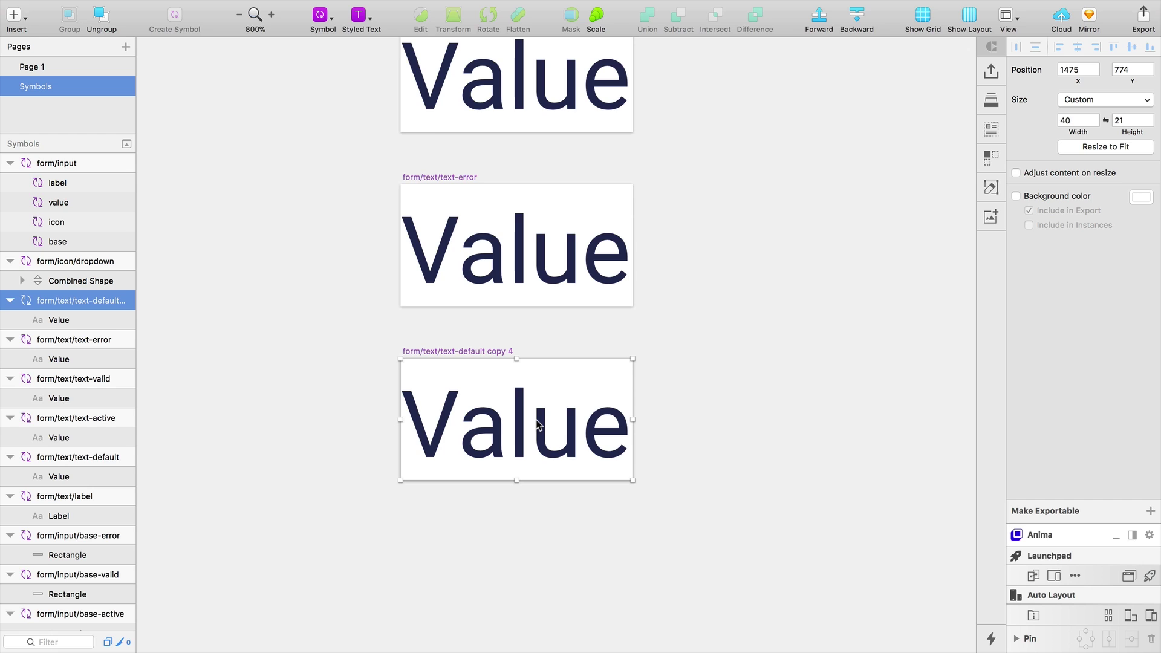
pyautogui.doubleClick(79, 300)
pyautogui.click(94, 299)
pyautogui.moveTo(111, 300); pyautogui.dragTo(255, 309)
pyautogui.write('placeholder')
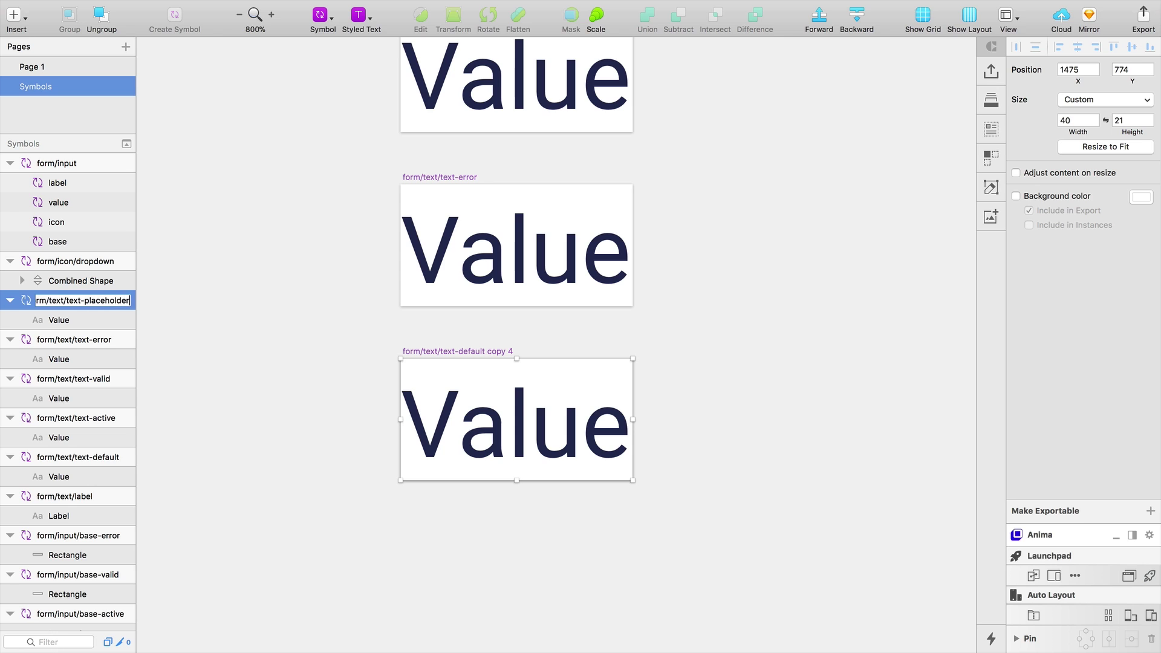
pyautogui.press('Return')
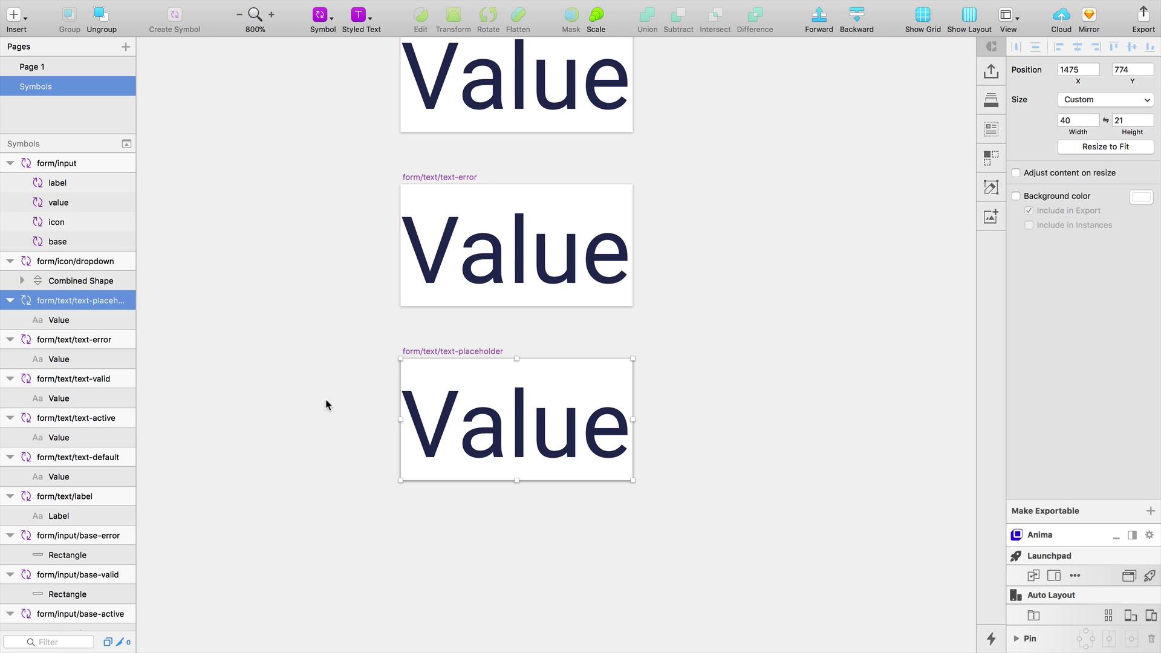
pyautogui.click(326, 405)
# Fade the placeholder symbol's Value text to 30% opacity
pyautogui.click(494, 427)
pyautogui.moveTo(1111, 396); pyautogui.dragTo(1078, 400)
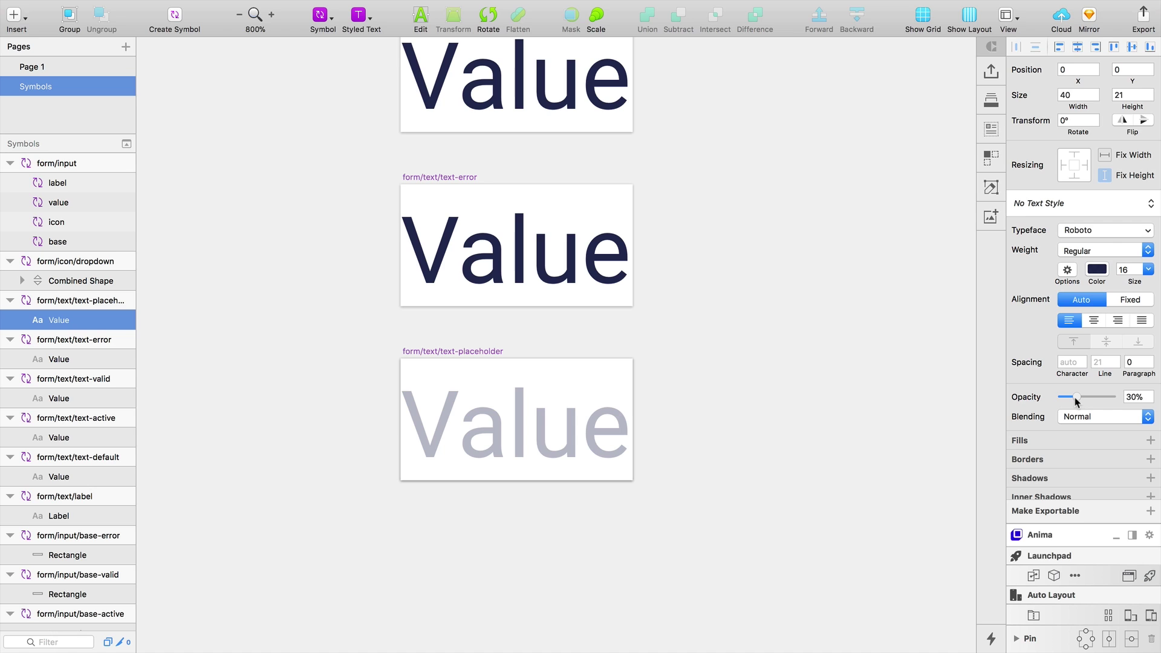
pyautogui.click(935, 388)
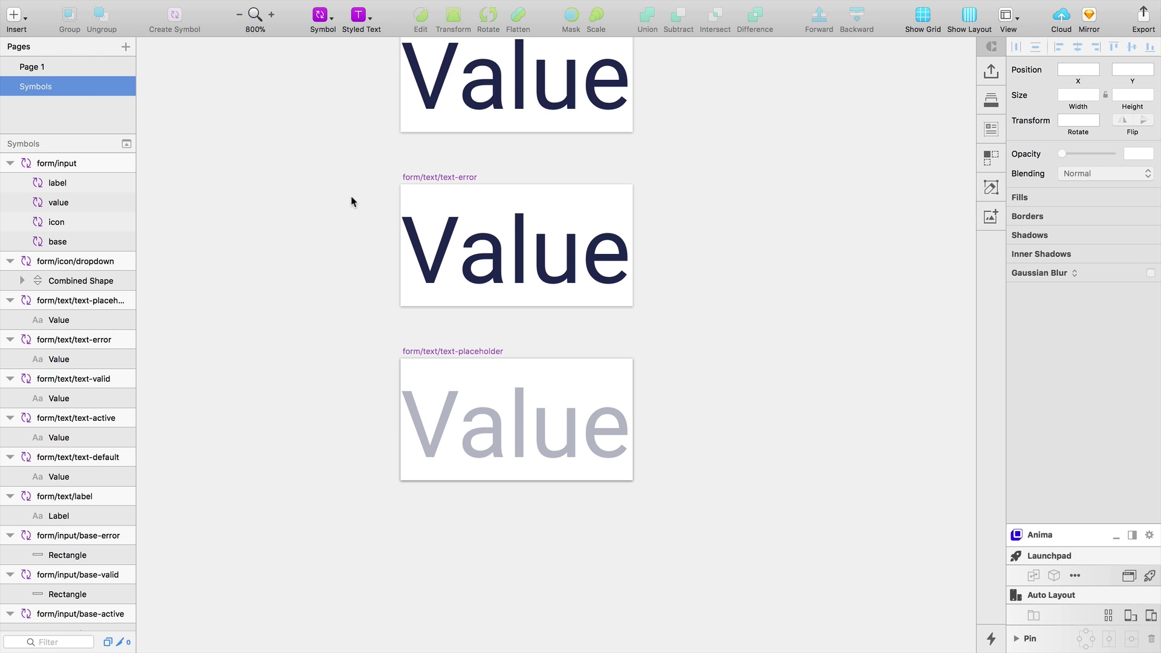
pyautogui.scroll(-3, 424, 241)
pyautogui.scroll(3, 483, 242)
pyautogui.scroll(3, 511, 203)
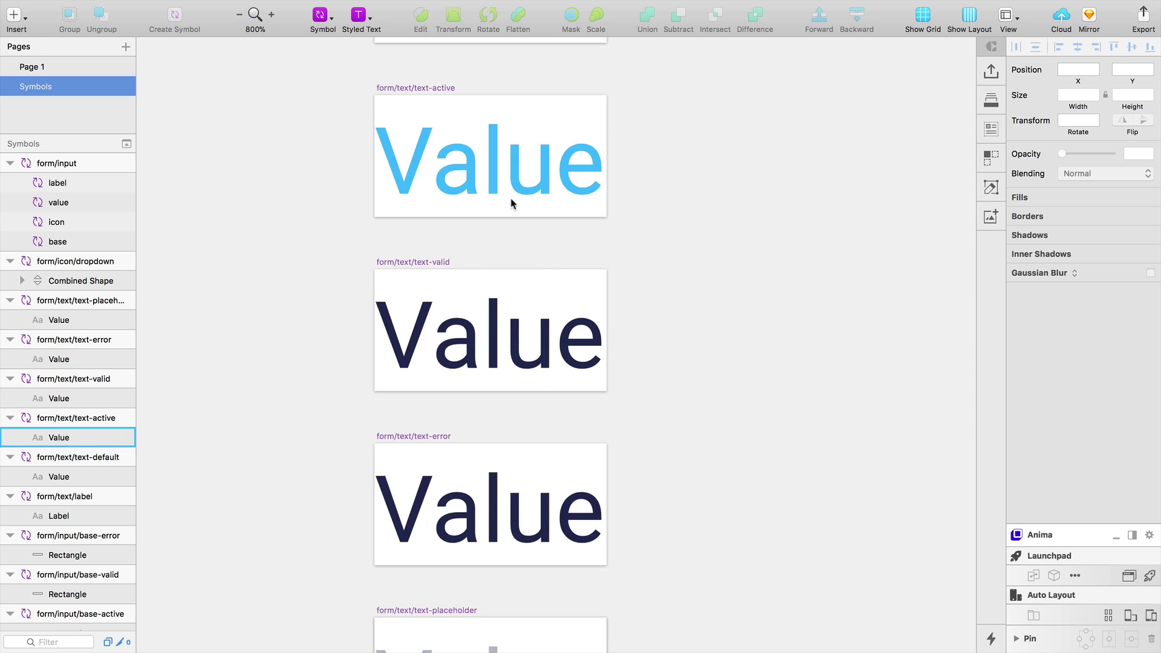
pyautogui.scroll(3, 511, 204)
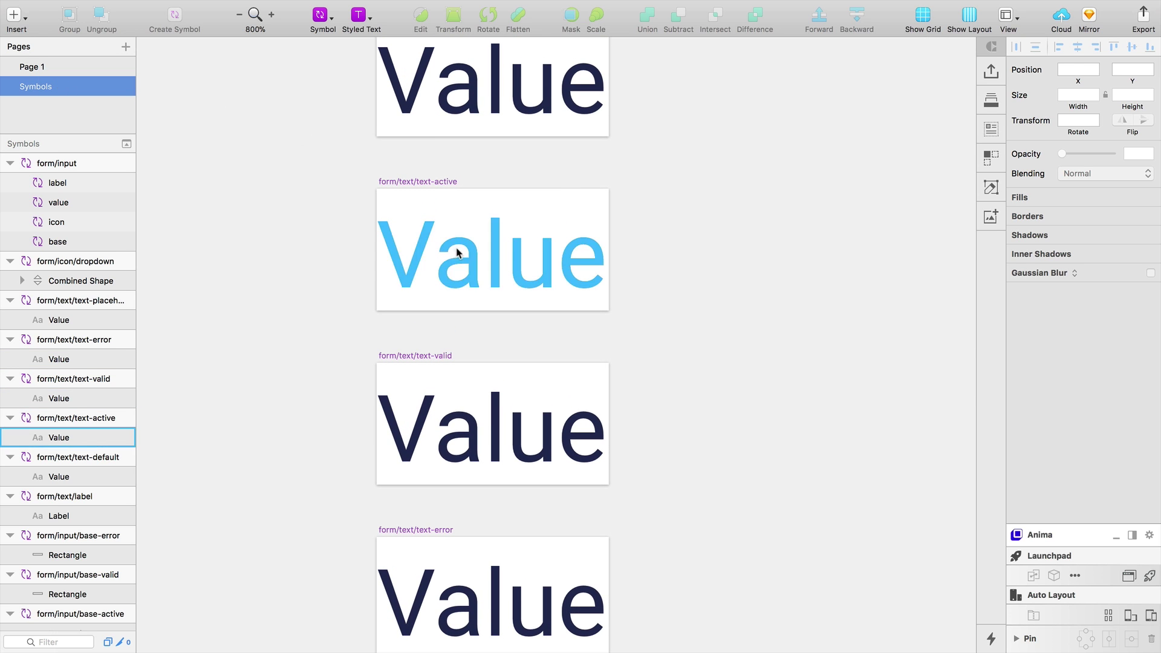
# Copy the blue Active example style from Page 1 and paste it onto text-active's Value
pyautogui.click(28, 67)
pyautogui.scroll(-5, 527, 254)
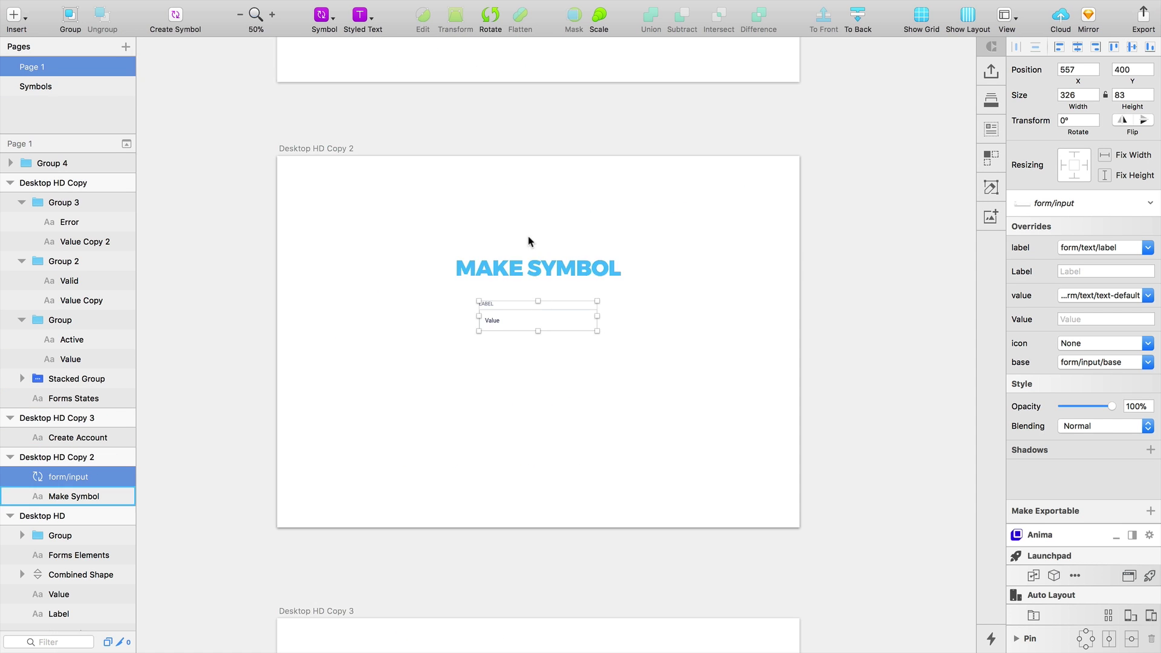
pyautogui.scroll(10, 443, 342)
pyautogui.scroll(5, 443, 342)
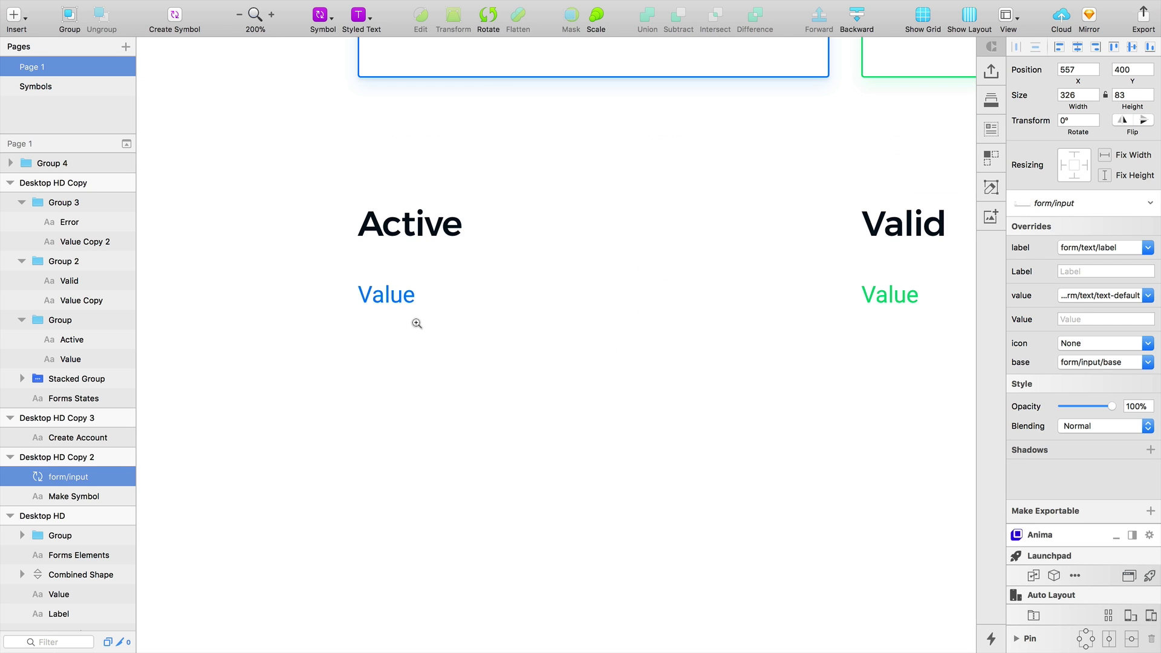
pyautogui.rightClick(396, 297)
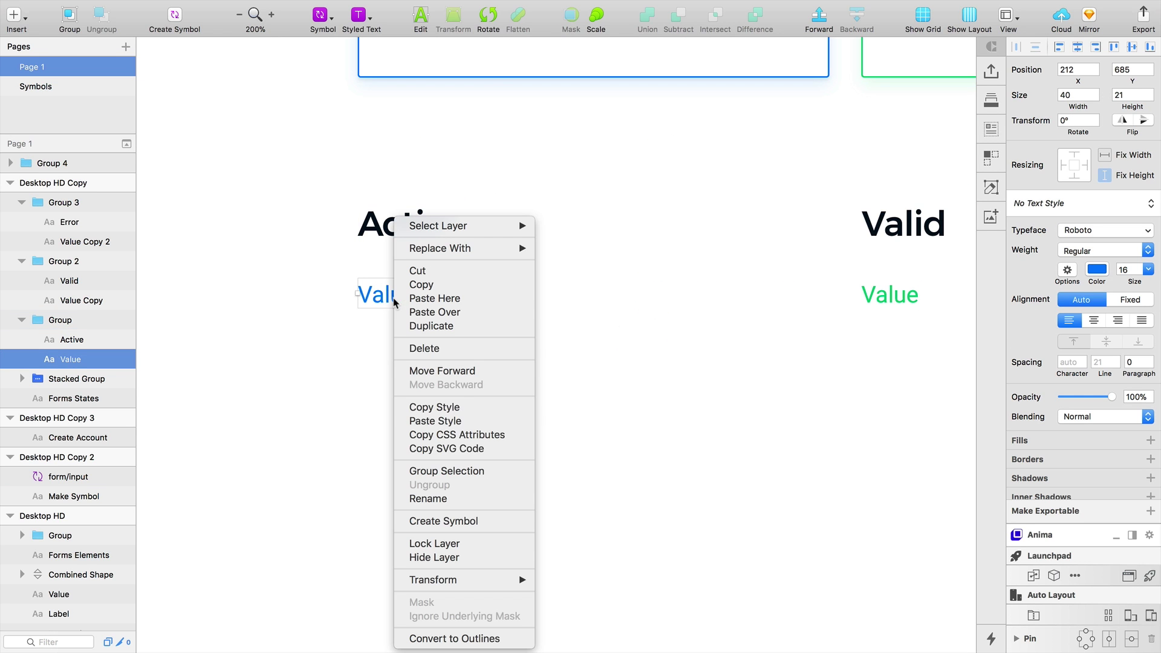
pyautogui.click(62, 88)
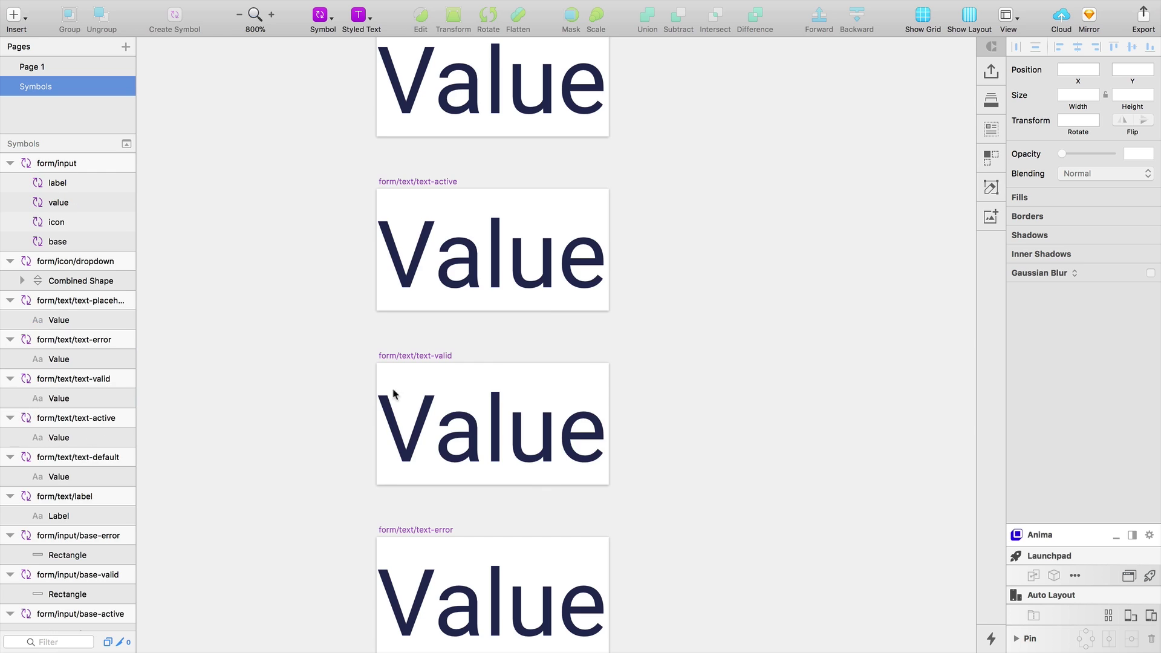
pyautogui.click(509, 372)
pyautogui.rightClick(510, 373)
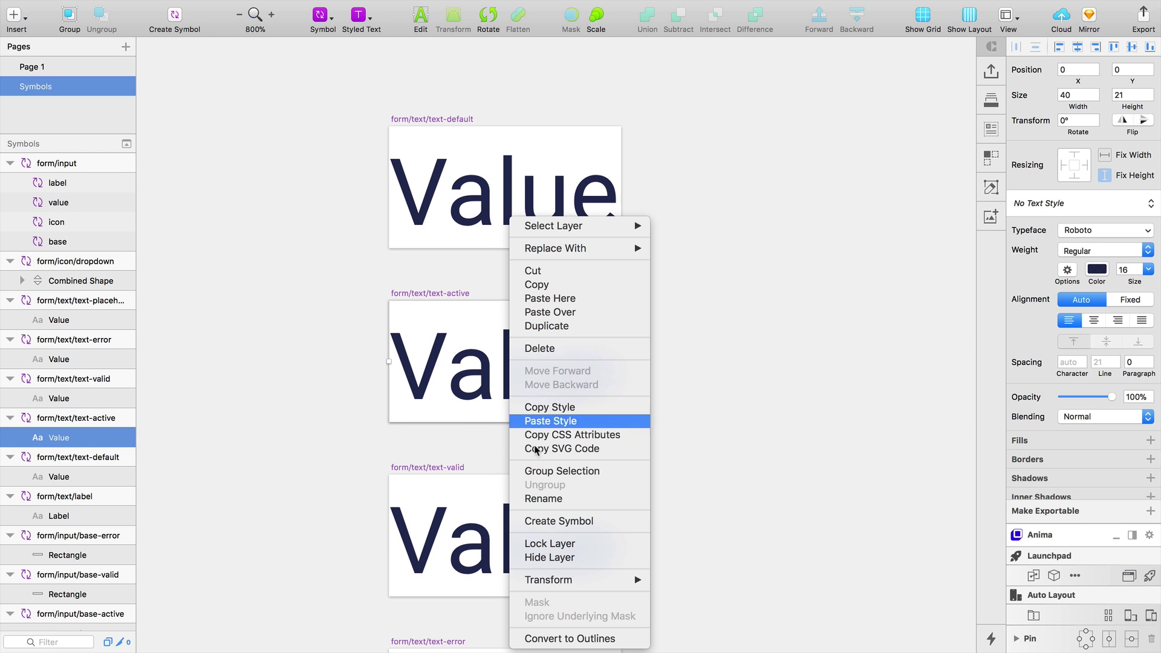
pyautogui.click(548, 420)
pyautogui.click(723, 453)
pyautogui.press('super+minus')
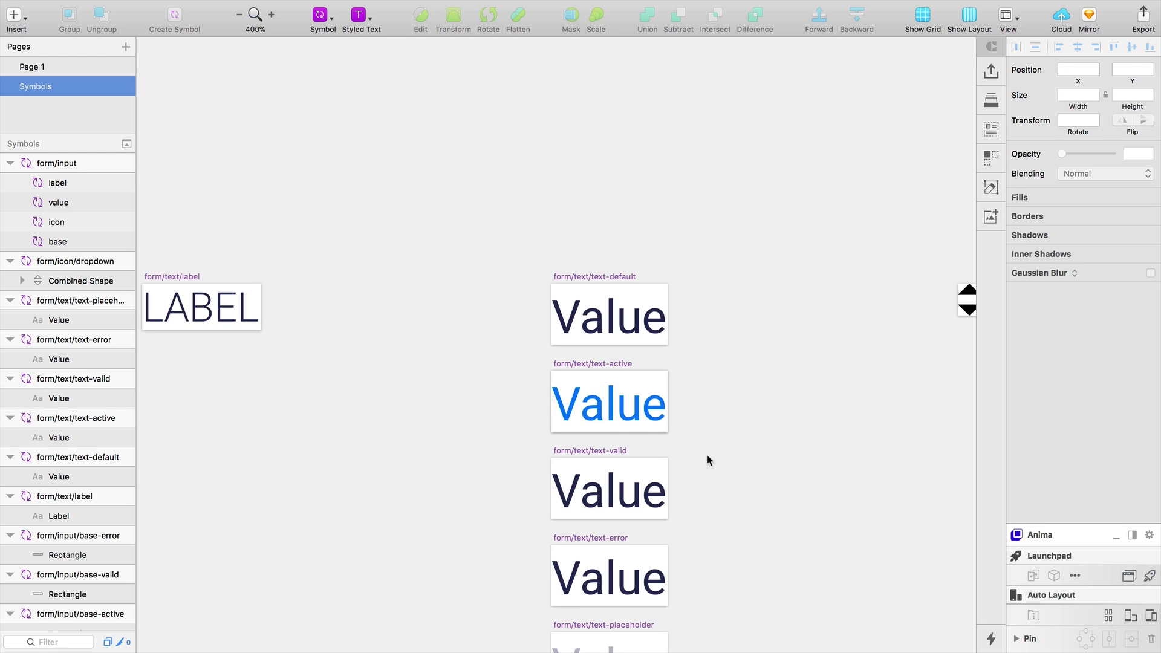
pyautogui.moveTo(707, 455); pyautogui.dragTo(601, 356)
# Copy the green Valid example text style on Page 1 and select the form/input instance
pyautogui.click(38, 67)
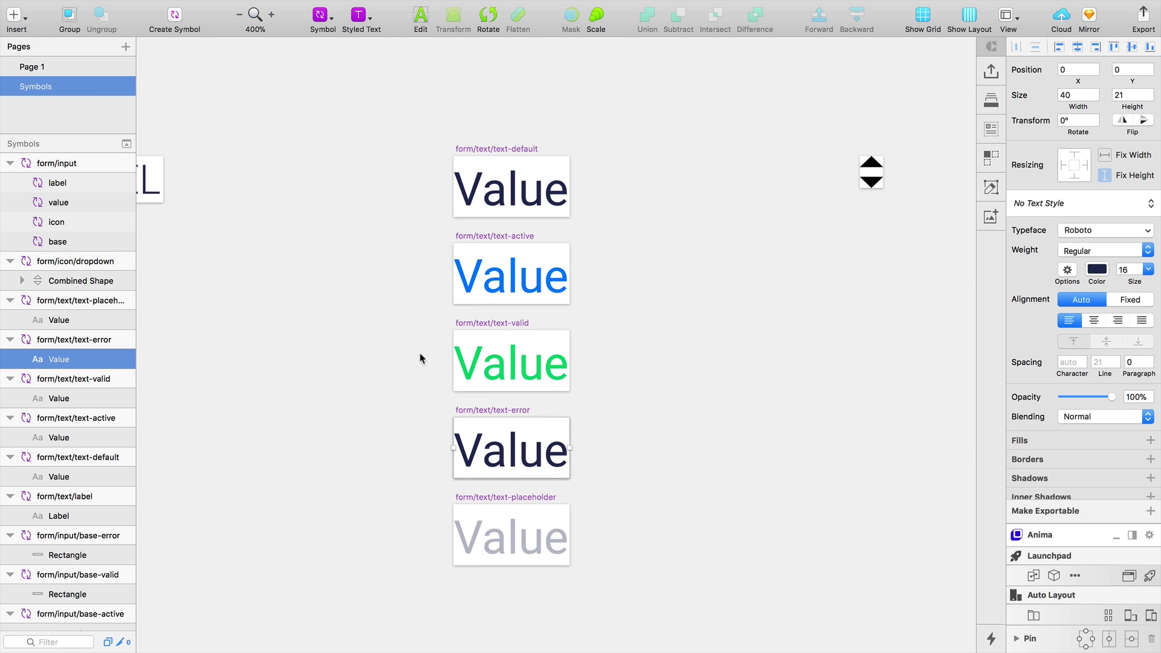
pyautogui.press('alt+super+v')
pyautogui.click(354, 345)
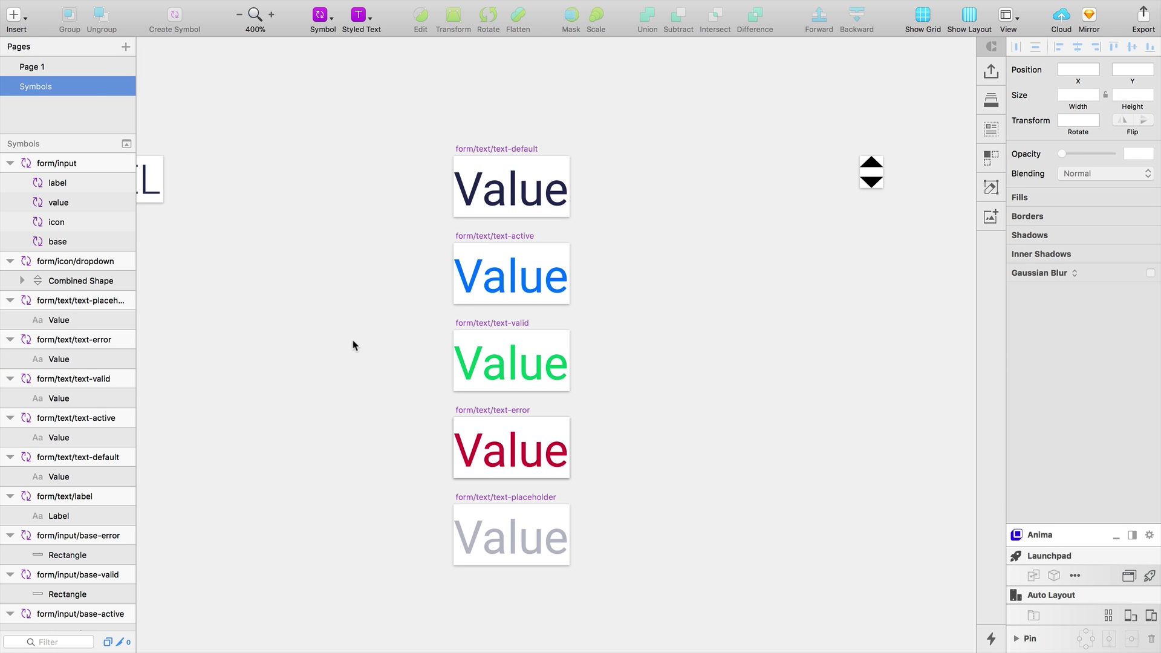
pyautogui.click(44, 65)
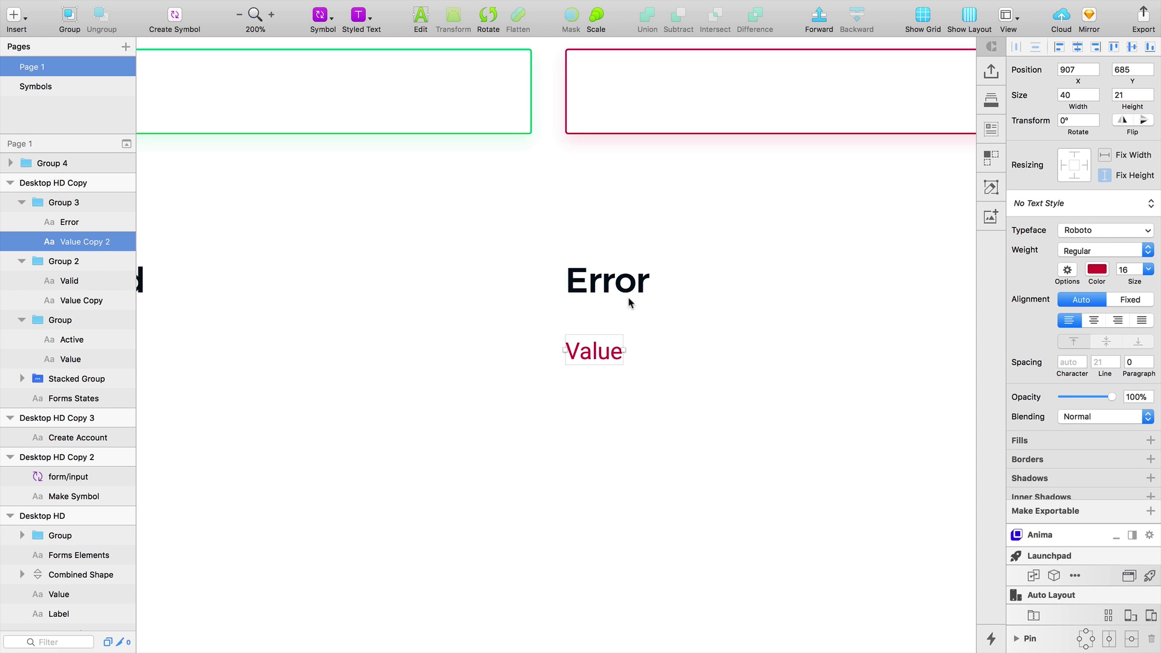
pyautogui.press('super+minus')
pyautogui.press('super+minus')
pyautogui.scroll(10, 623, 379)
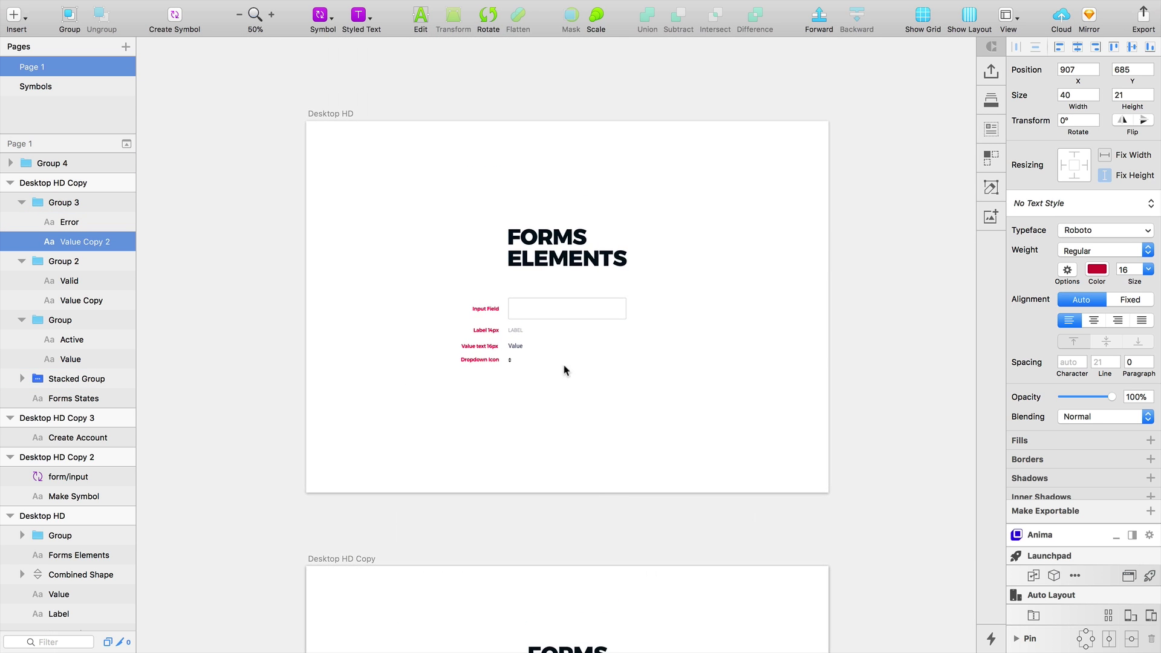
pyautogui.scroll(-12, 565, 371)
pyautogui.scroll(-3, 568, 387)
pyautogui.click(582, 364)
pyautogui.press('super+plus')
pyautogui.press('super+plus')
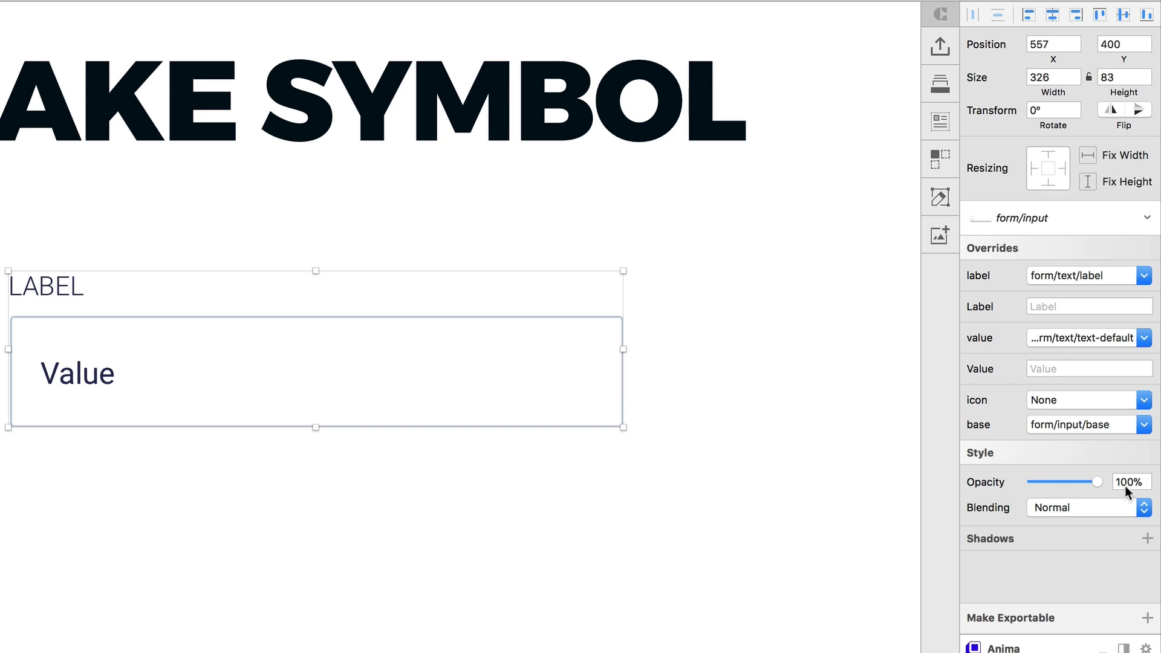
# Set the input's base override to base-active and its value to text-active
pyautogui.click(1116, 428)
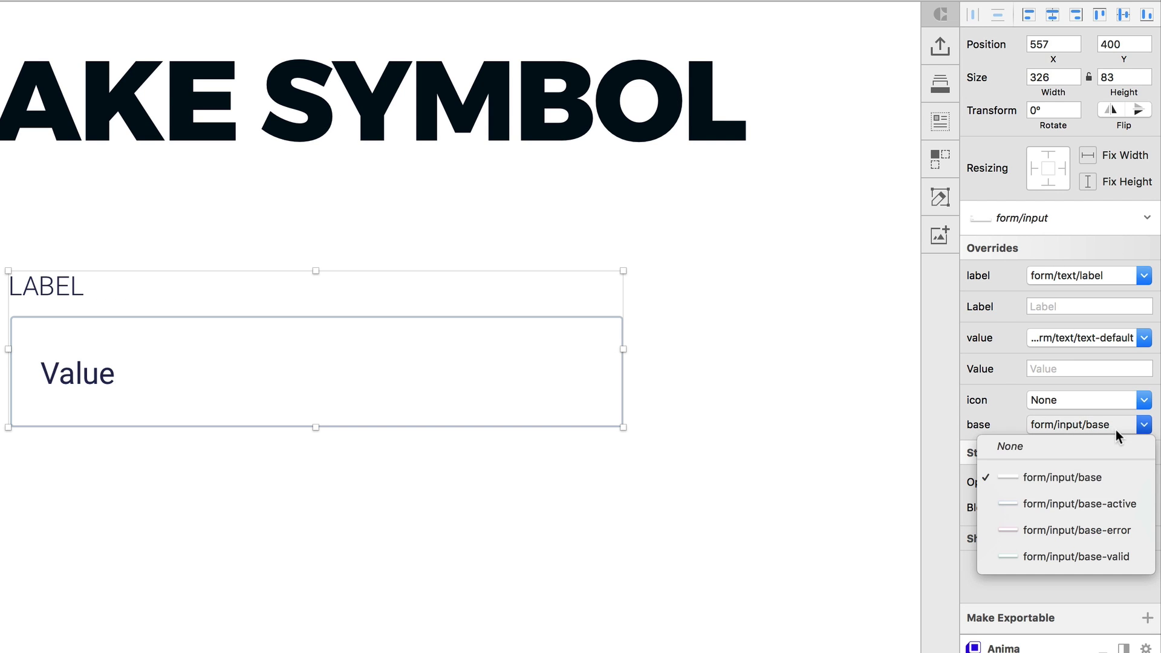
pyautogui.click(1101, 505)
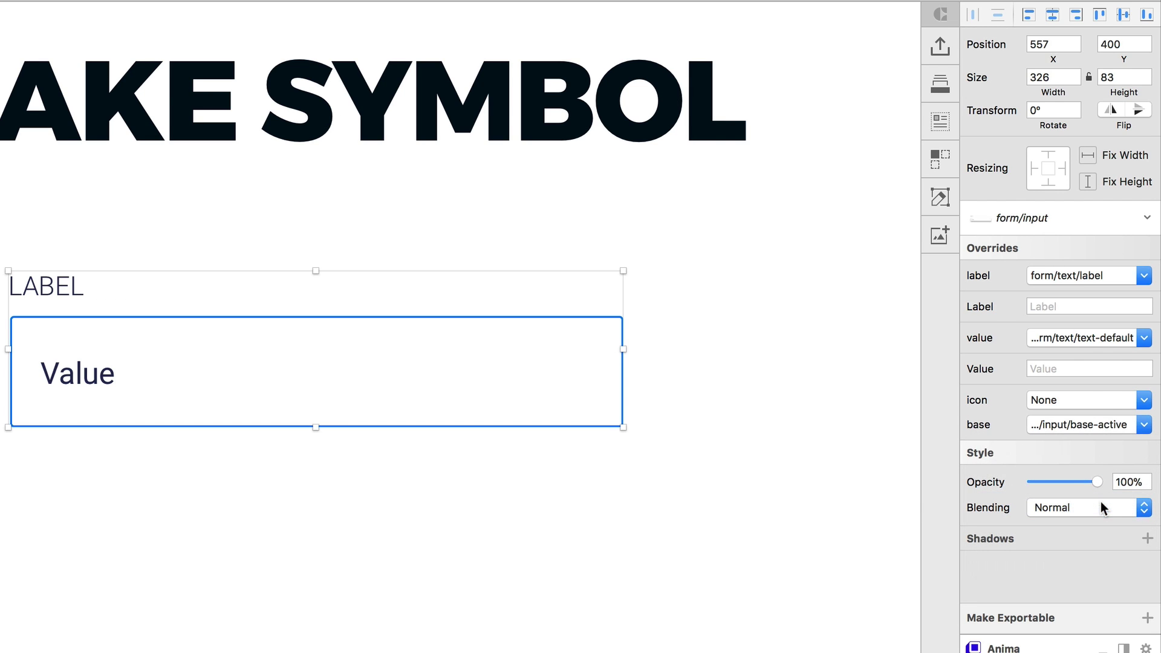
pyautogui.click(1086, 337)
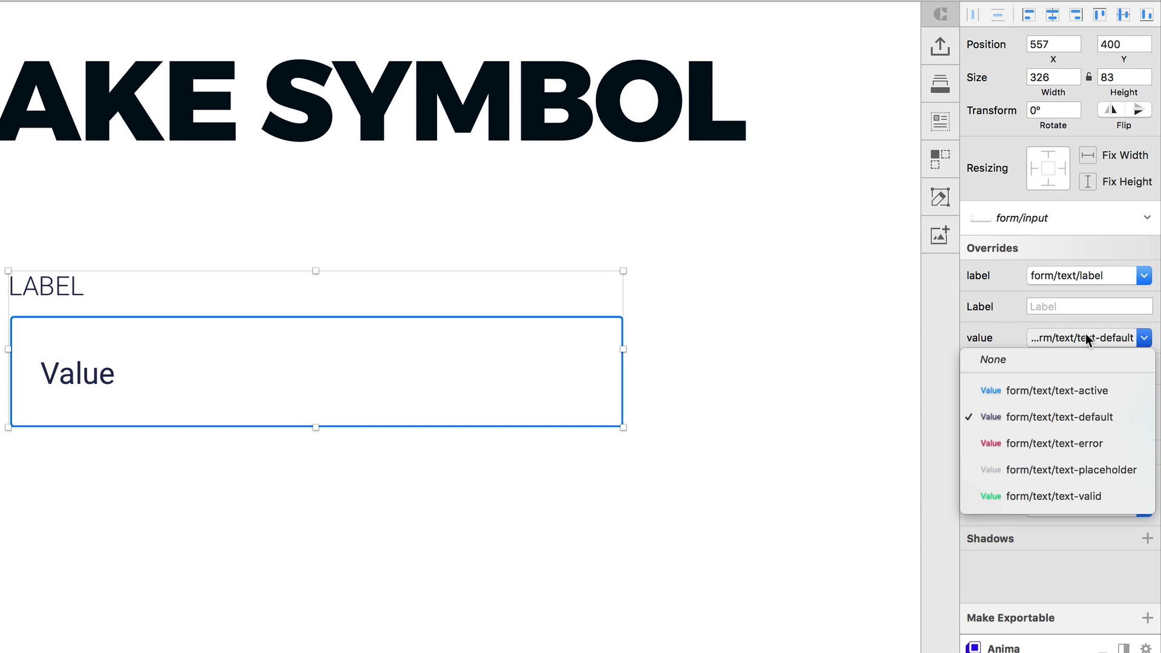
pyautogui.click(1062, 388)
pyautogui.click(520, 630)
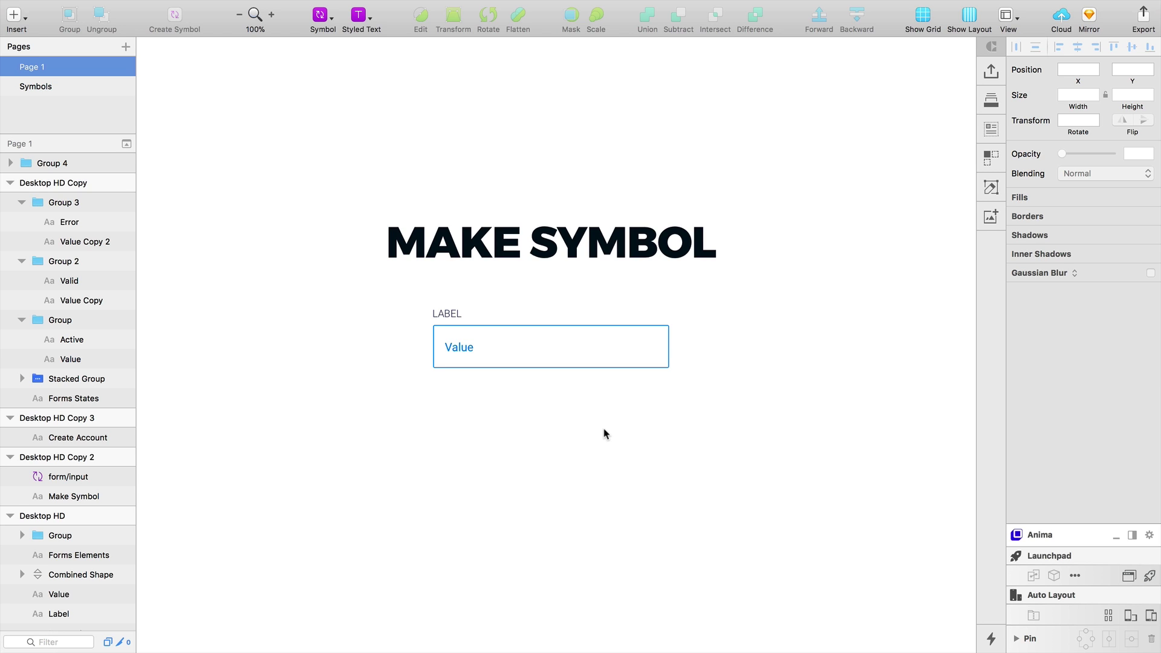
# Zoom out and bring the Create Account artboard into view
pyautogui.keyDown('alt'); pyautogui.click(631, 454); pyautogui.keyUp('alt')
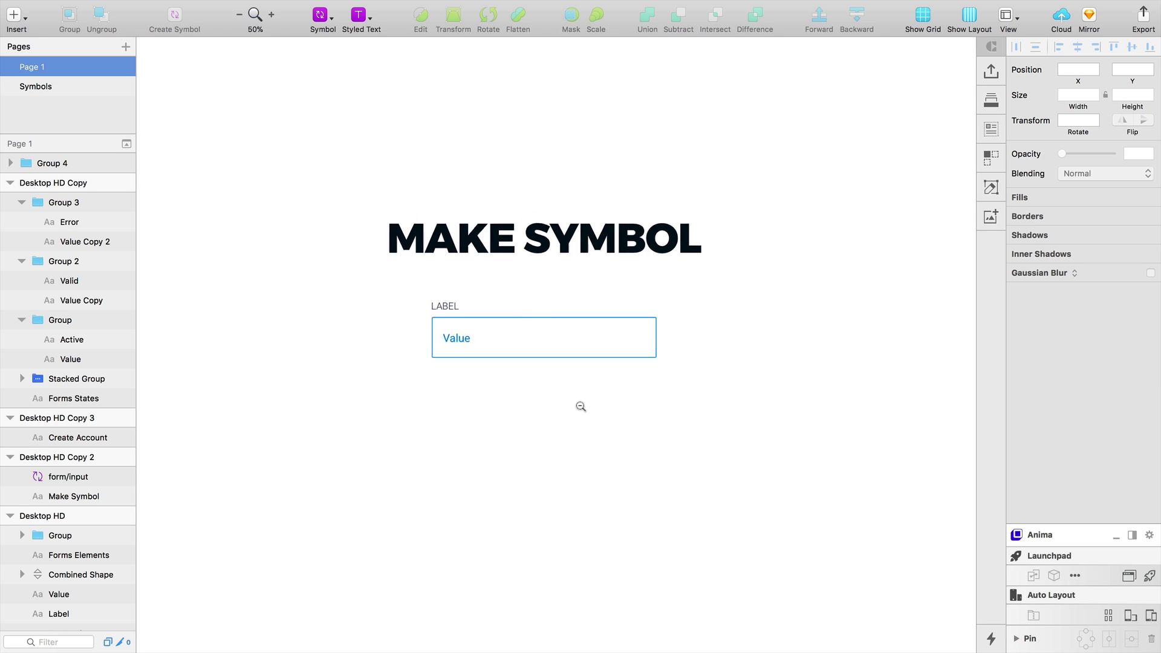
pyautogui.moveTo(581, 407); pyautogui.dragTo(594, 268)
pyautogui.moveTo(574, 538); pyautogui.dragTo(574, 313)
pyautogui.click(644, 449)
# Insert the select-field form/input symbol and place it under the CREATE ACCOUNT heading
pyautogui.moveTo(643, 451); pyautogui.dragTo(633, 414)
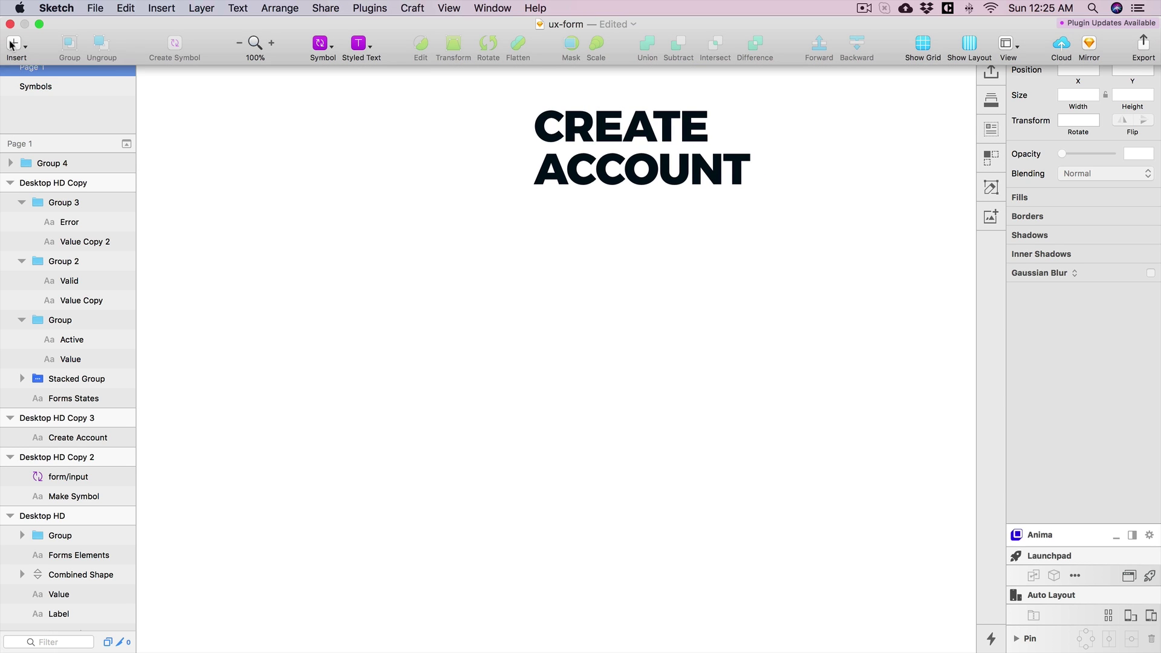
pyautogui.click(13, 42)
pyautogui.moveTo(100, 241)
pyautogui.moveTo(208, 233)
pyautogui.click(293, 258)
pyautogui.click(518, 335)
pyautogui.moveTo(518, 339); pyautogui.dragTo(652, 291)
# Set the input's width to 500 px
pyautogui.click(1080, 95)
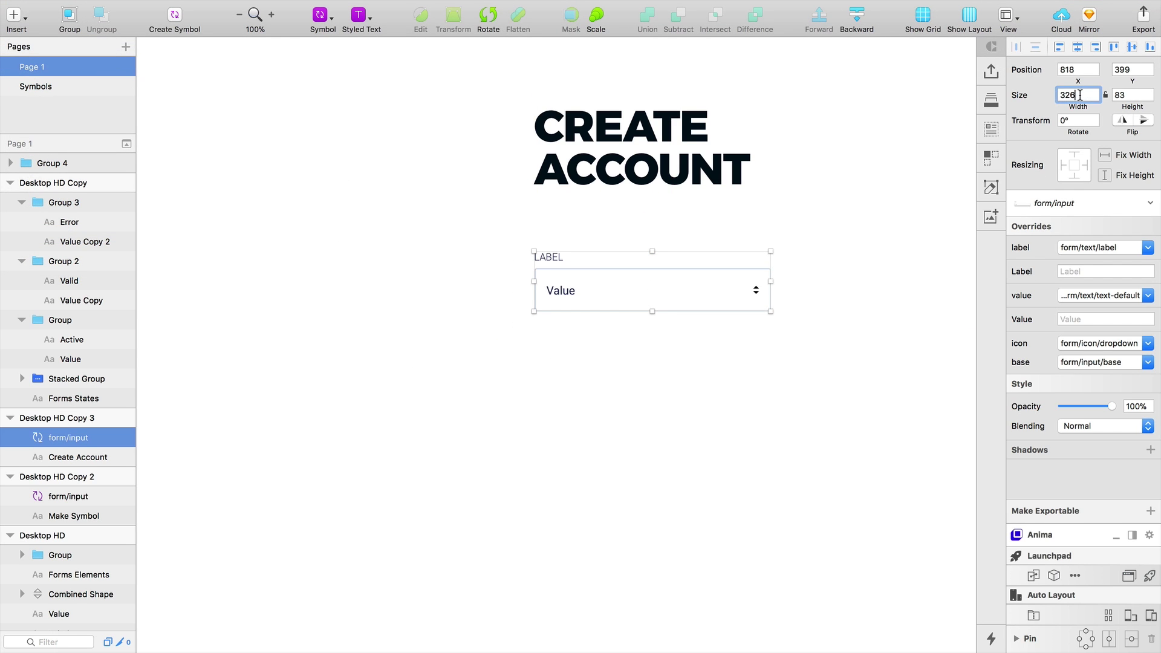
pyautogui.press('Return')
pyautogui.hscroll(5, 858, 277)
pyautogui.scroll(3, 858, 277)
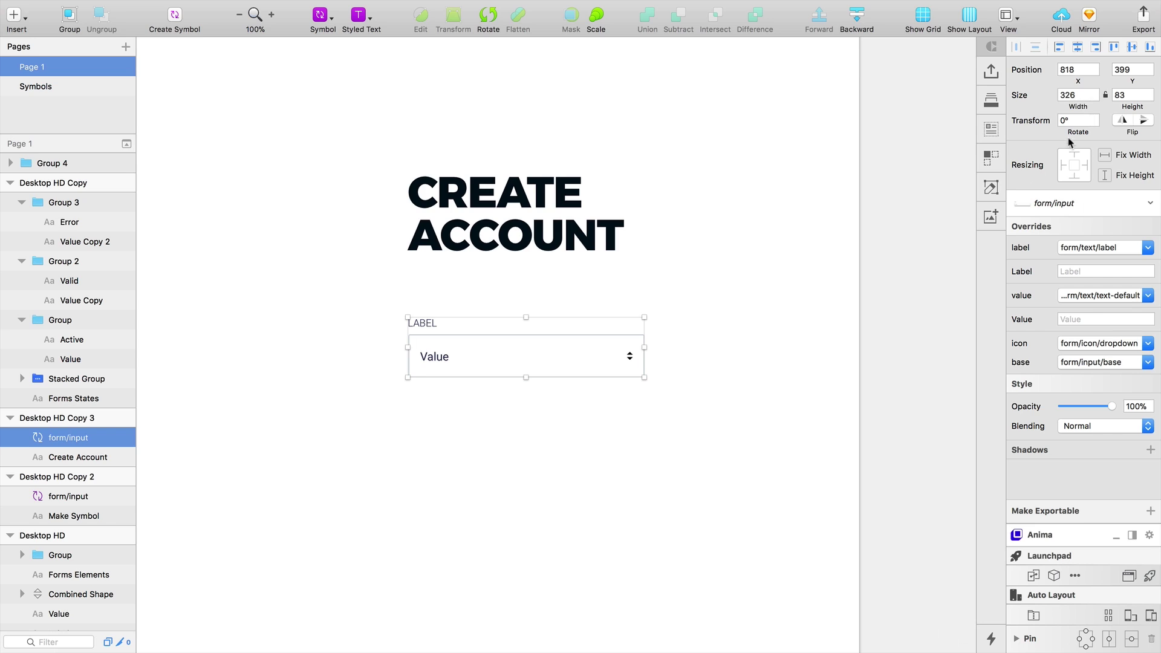
pyautogui.click(1083, 93)
pyautogui.write('500')
pyautogui.press('Return')
pyautogui.click(656, 472)
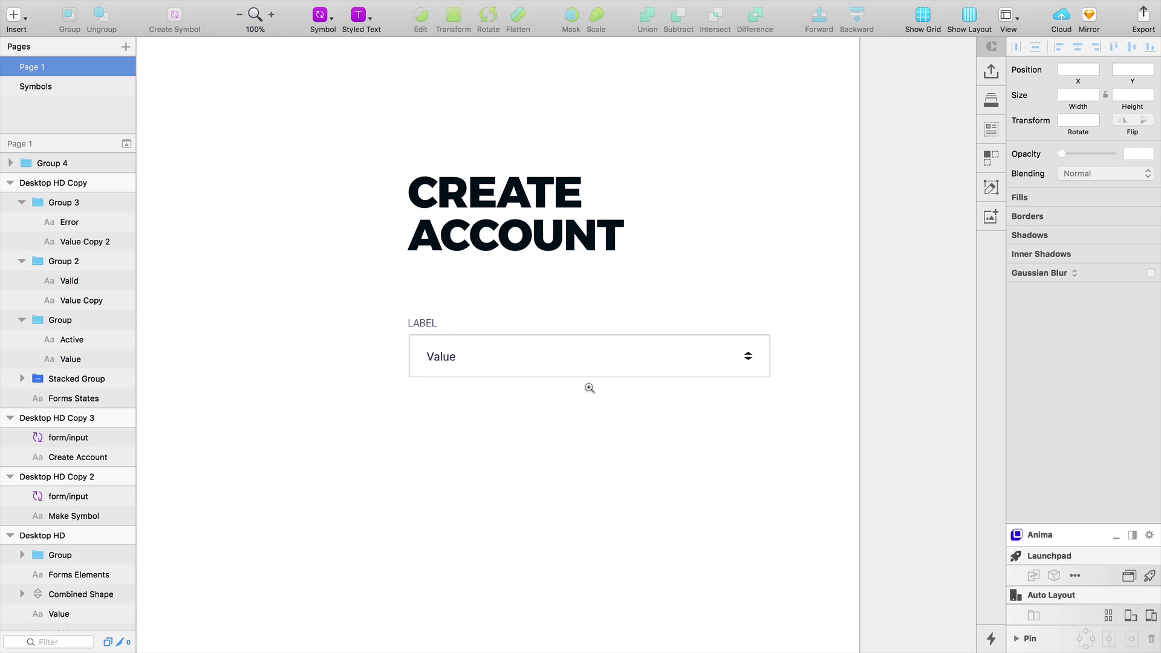
# Zoom in to inspect the input, then stretch it taller to test resizing
pyautogui.click(590, 388)
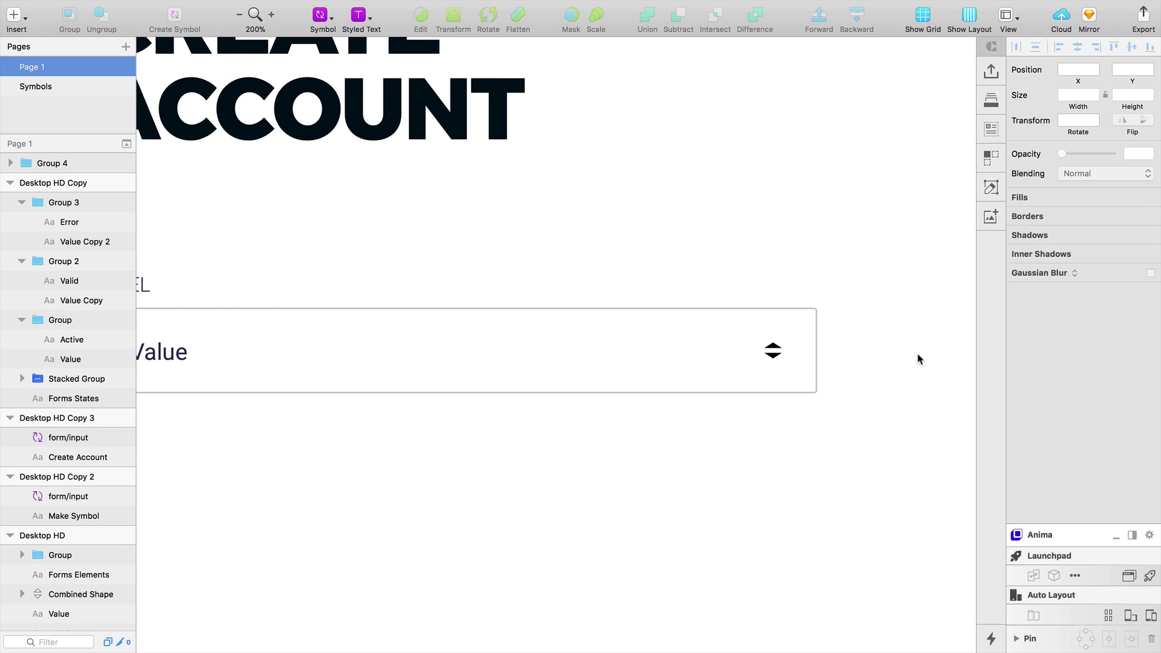
pyautogui.moveTo(627, 409); pyautogui.dragTo(649, 355)
pyautogui.click(660, 332)
pyautogui.keyDown('alt'); pyautogui.click(679, 344); pyautogui.keyUp('alt')
pyautogui.click(678, 343)
pyautogui.keyDown('alt'); pyautogui.click(649, 355); pyautogui.keyUp('alt')
pyautogui.keyDown('alt'); pyautogui.click(648, 355); pyautogui.keyUp('alt')
pyautogui.click(587, 330)
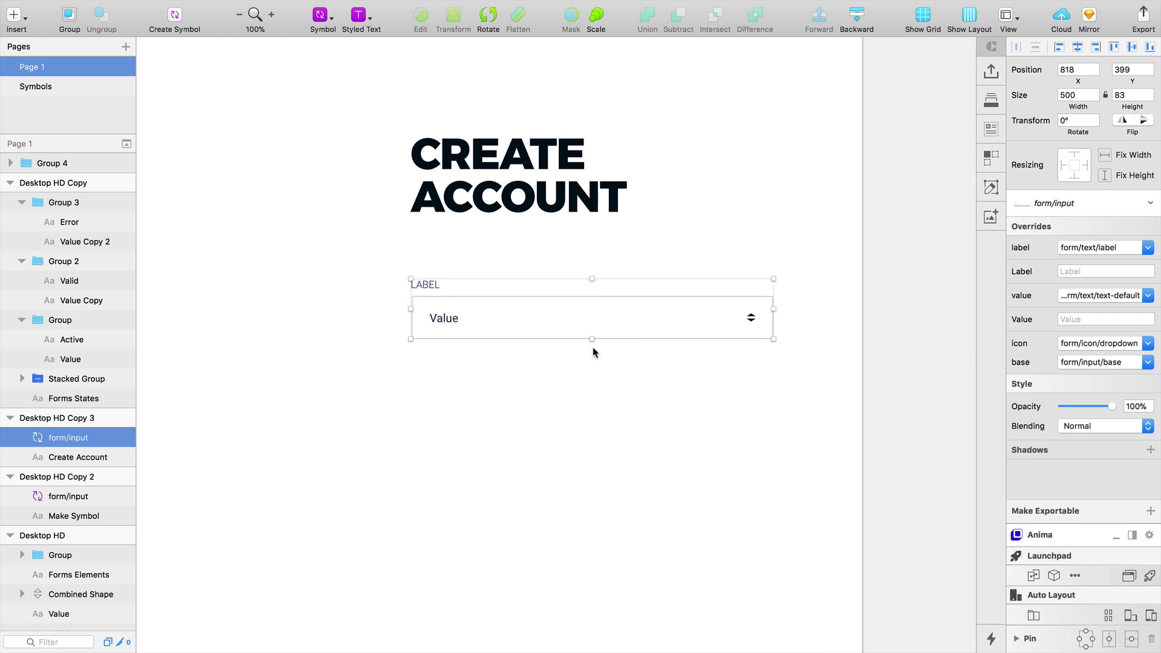
pyautogui.moveTo(598, 343); pyautogui.dragTo(631, 370)
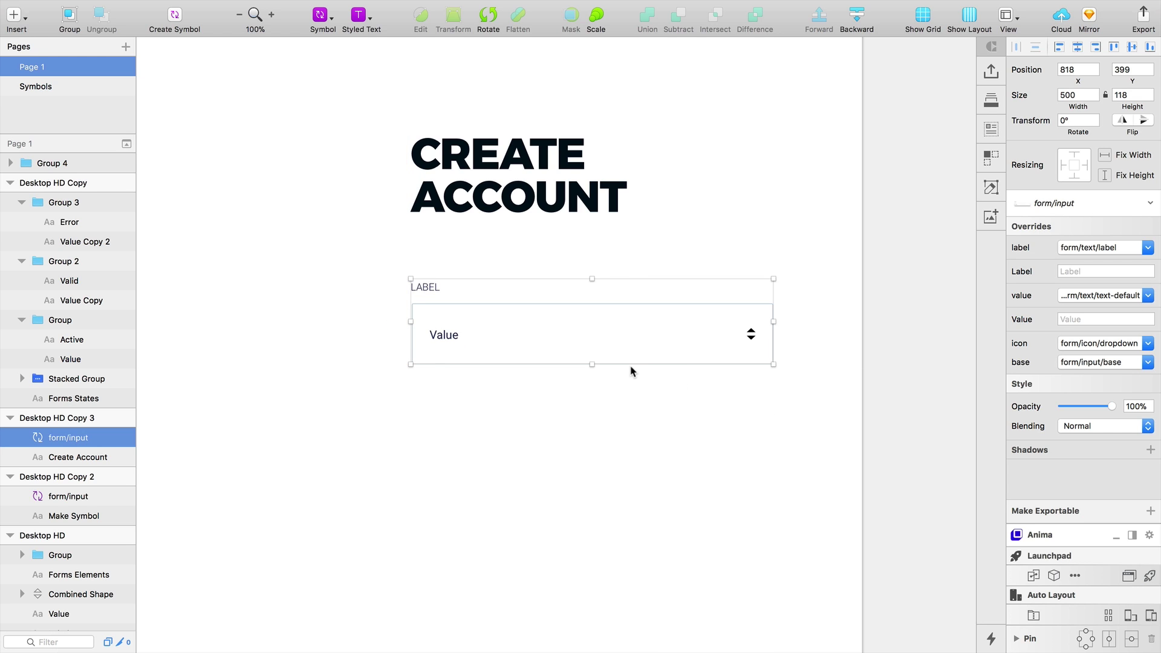
# In the form/input master, give the dropdown arrow icon a fixed width
pyautogui.doubleClick(554, 317)
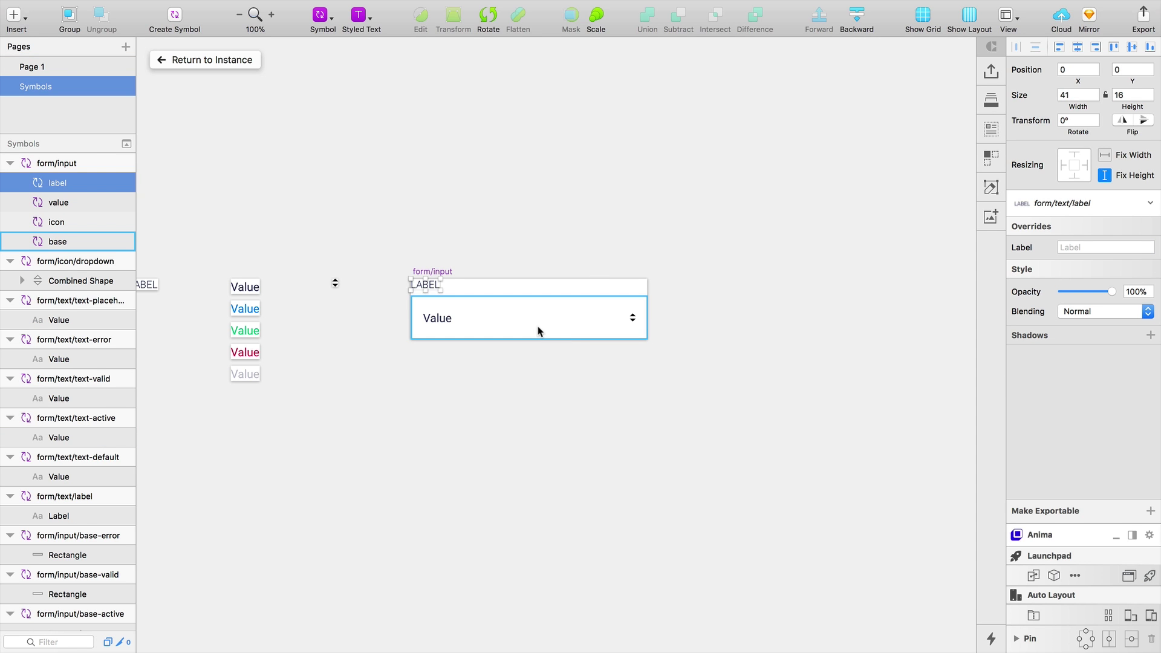
pyautogui.scroll(3, 531, 316)
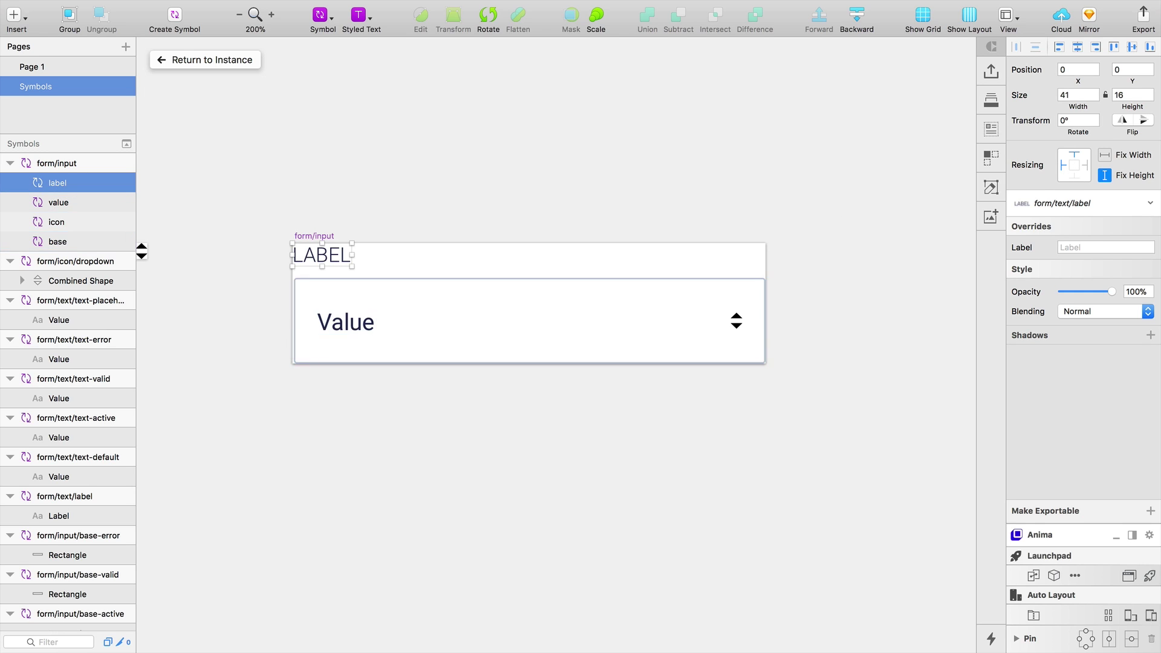
pyautogui.click(346, 322)
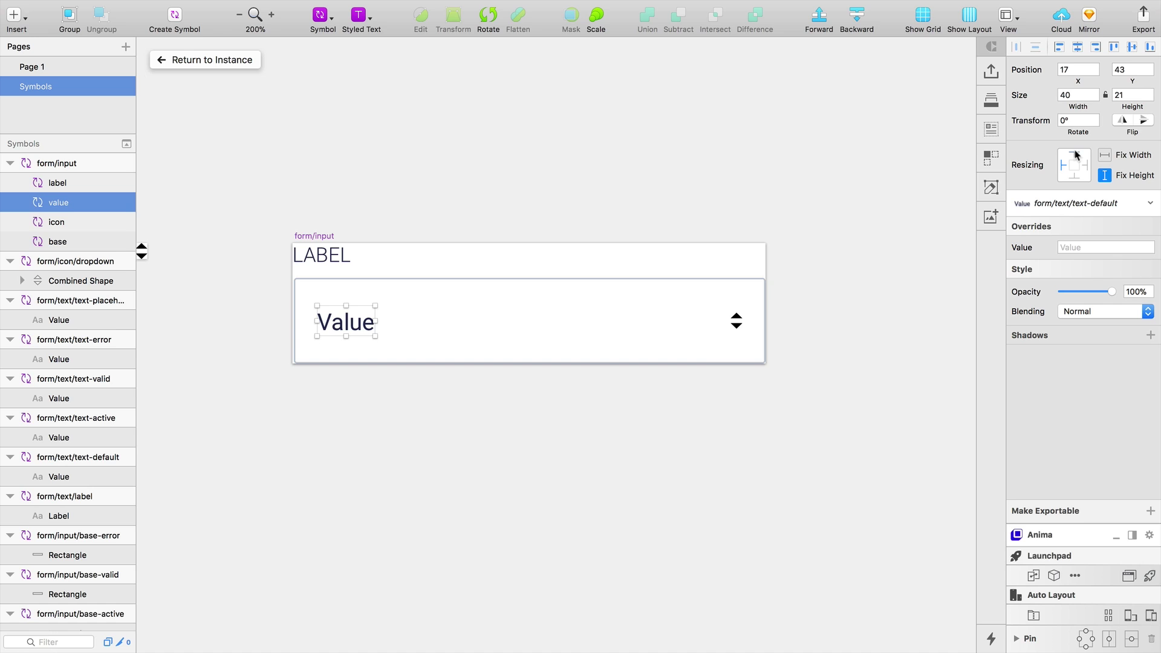
pyautogui.click(736, 320)
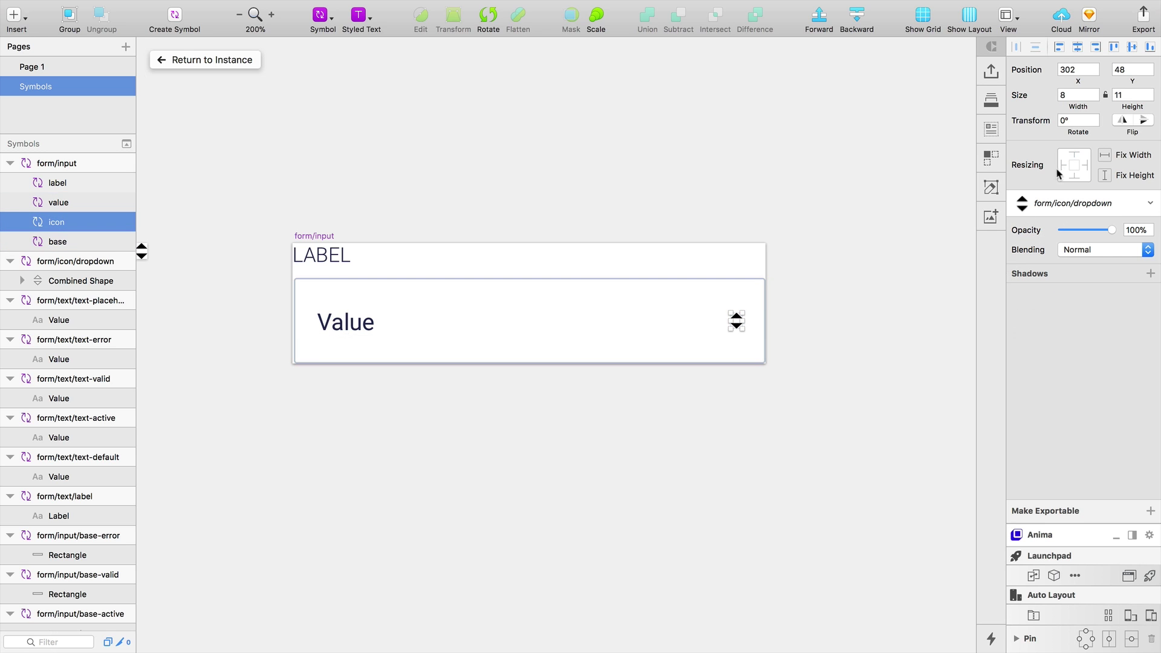
pyautogui.click(1106, 156)
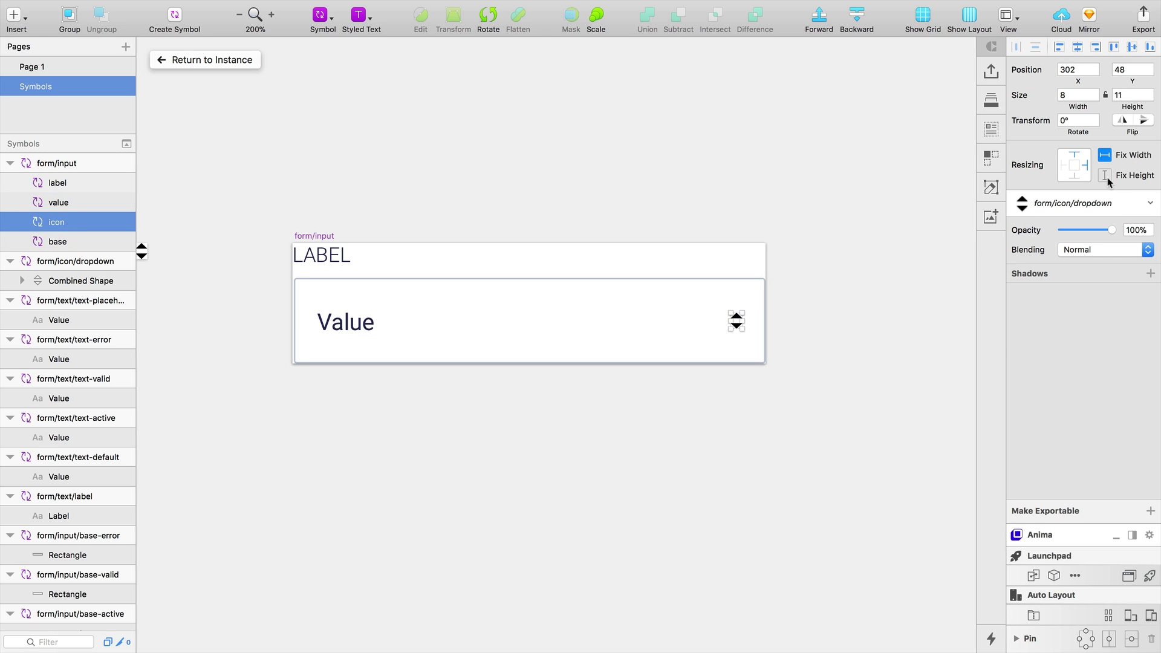
pyautogui.click(656, 317)
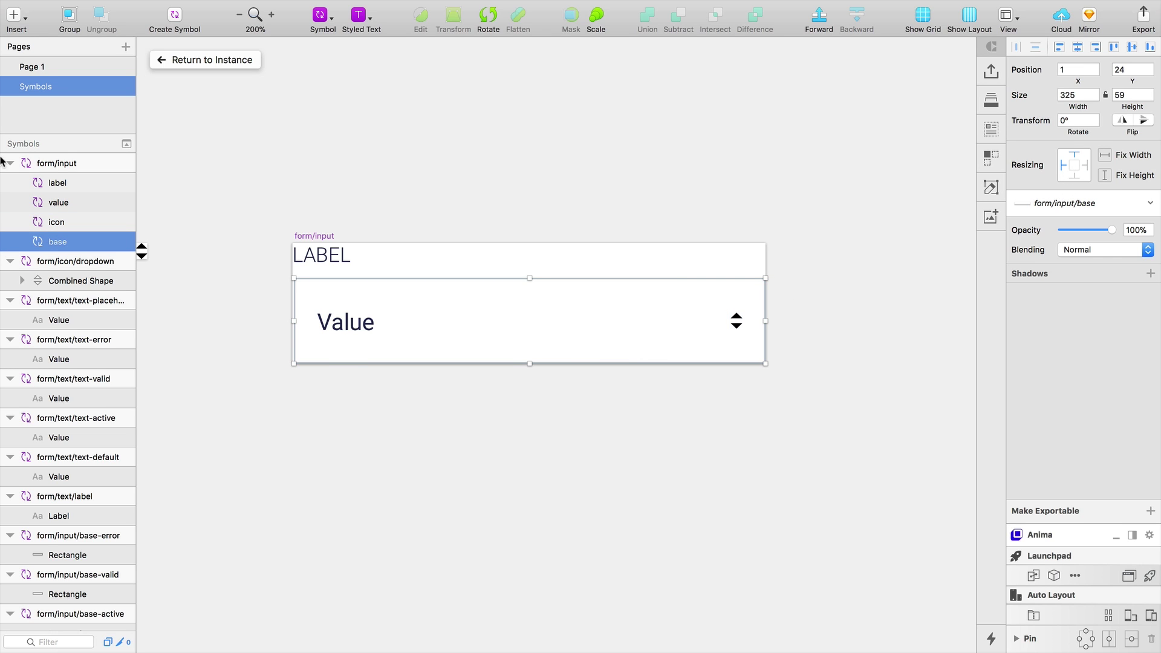
# Back on Create Account, stretch the input to check the arrow, then undo
pyautogui.click(45, 69)
pyautogui.moveTo(597, 345); pyautogui.dragTo(633, 338)
pyautogui.press('super+z')
pyautogui.scroll(-3, 633, 339)
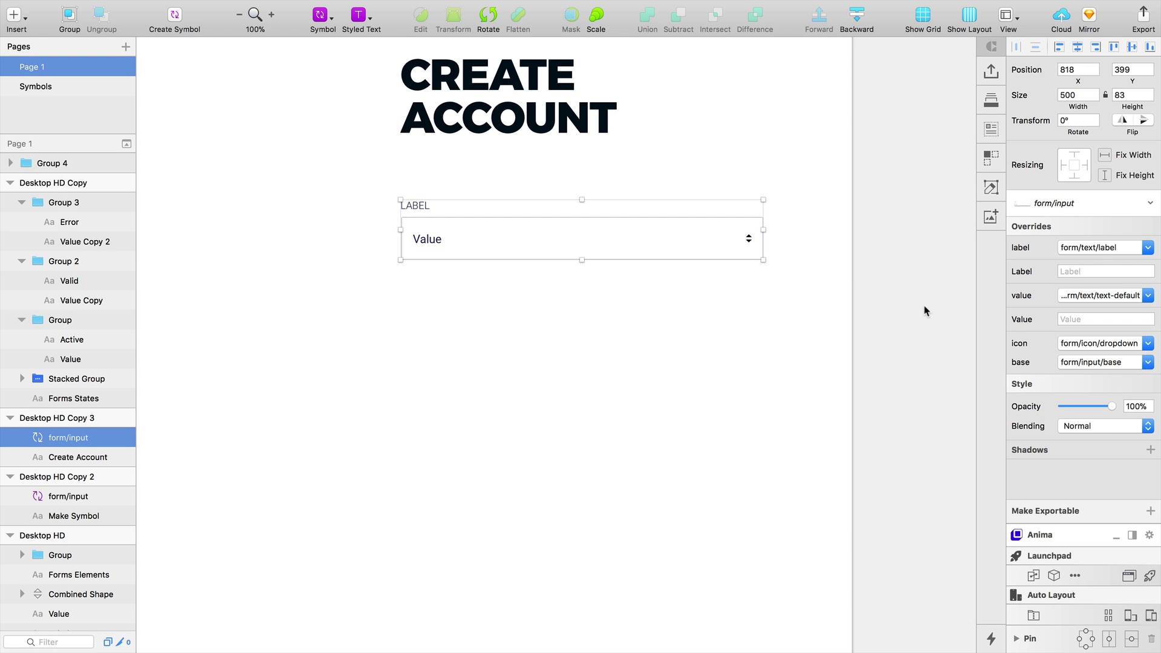
# Set the icon override to None and duplicate the input into five evenly spaced copies
pyautogui.click(1113, 343)
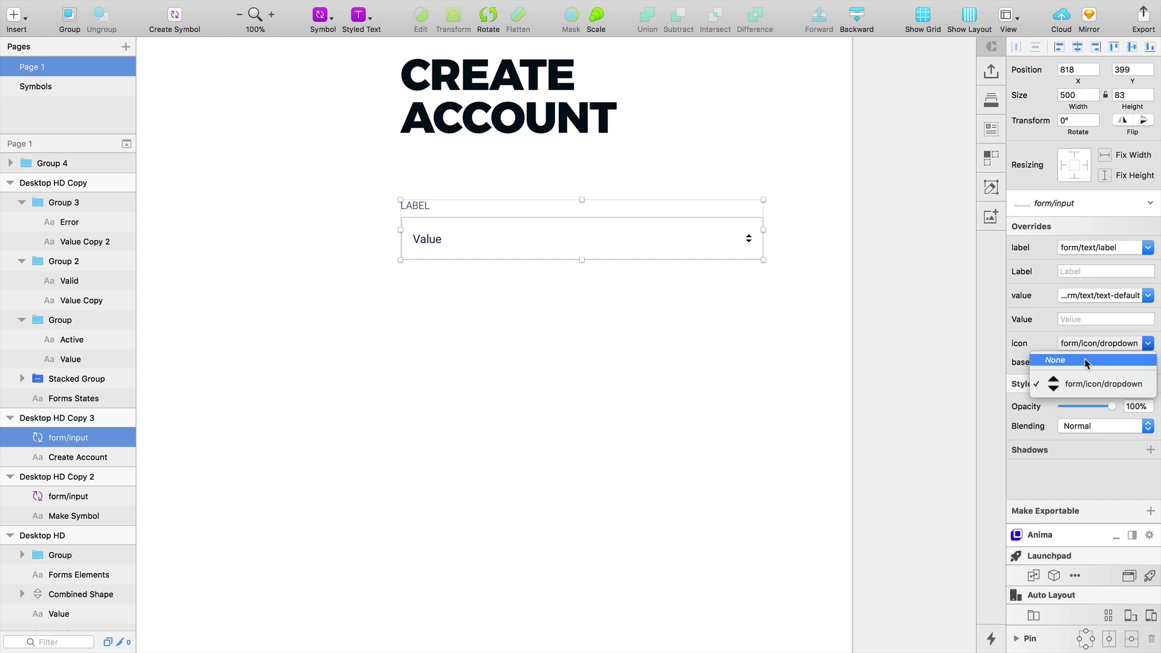
pyautogui.click(1082, 361)
pyautogui.moveTo(554, 243); pyautogui.dragTo(544, 322)
pyautogui.press('super+d')
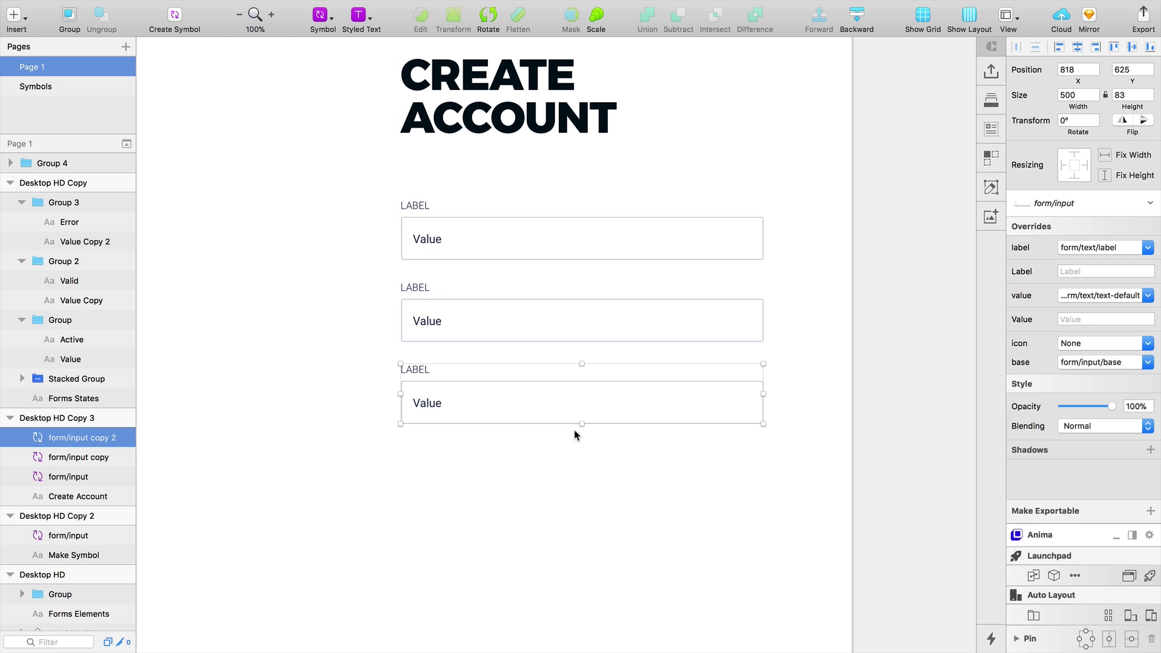
pyautogui.press('super+d')
pyautogui.scroll(-1, 653, 481)
pyautogui.scroll(-2, 678, 482)
pyautogui.press('super+d')
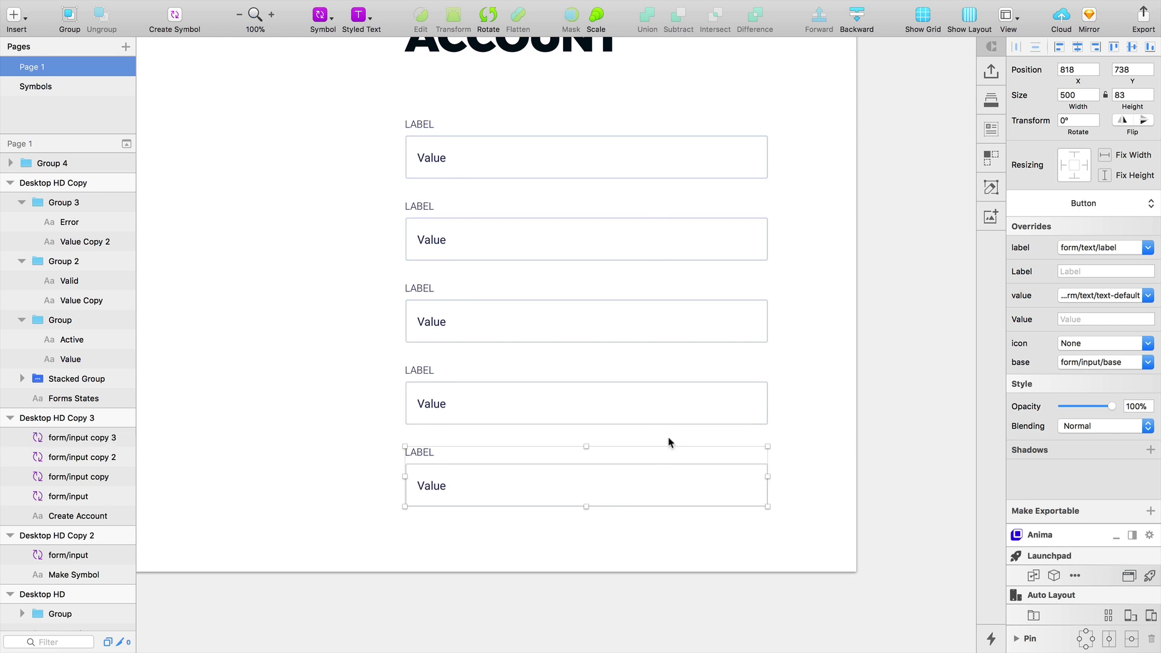
# Delete the extra fifth input at the bottom of the stack
pyautogui.click(355, 263)
pyautogui.scroll(3, 363, 272)
pyautogui.click(514, 362)
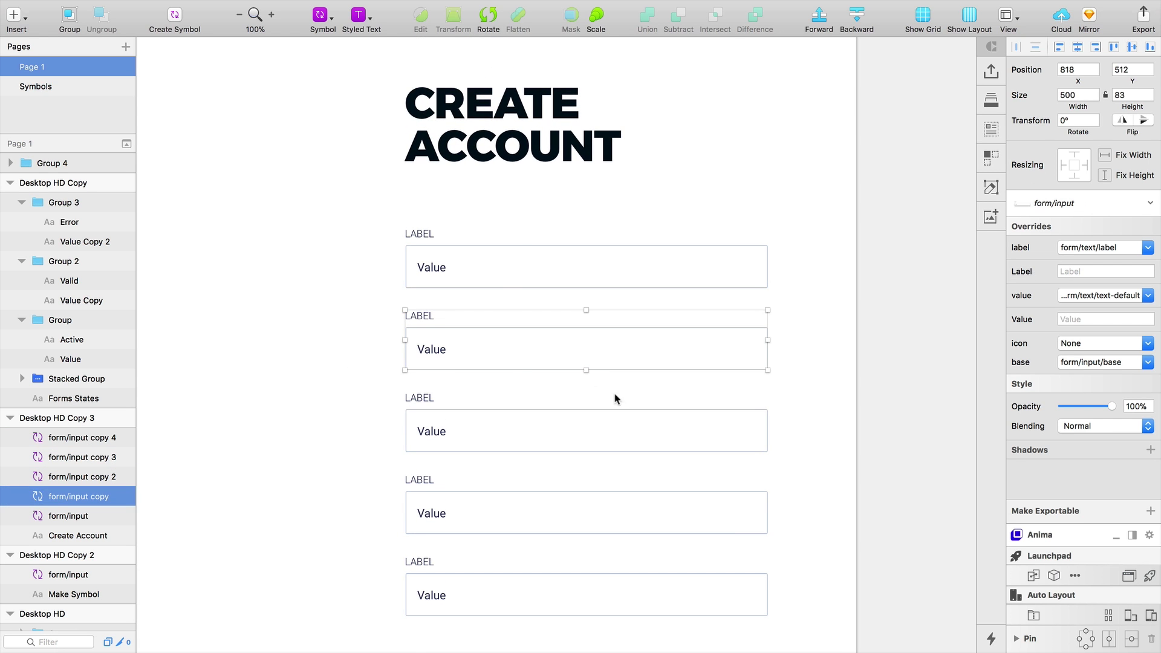
pyautogui.click(588, 407)
pyautogui.click(639, 585)
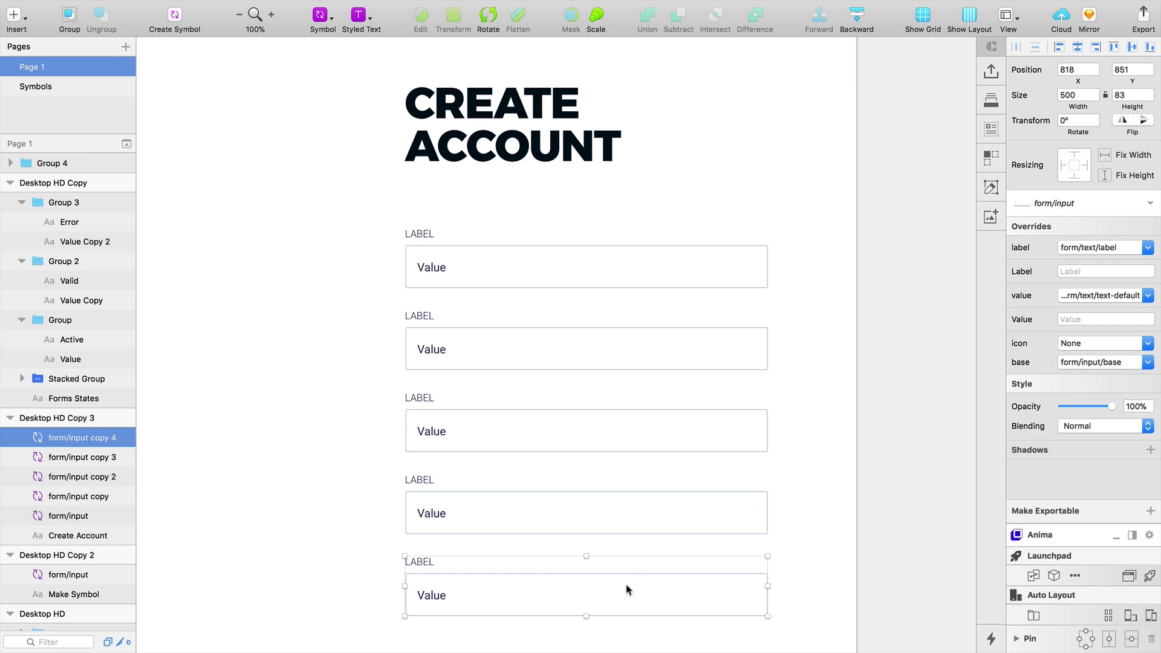
pyautogui.press('Delete')
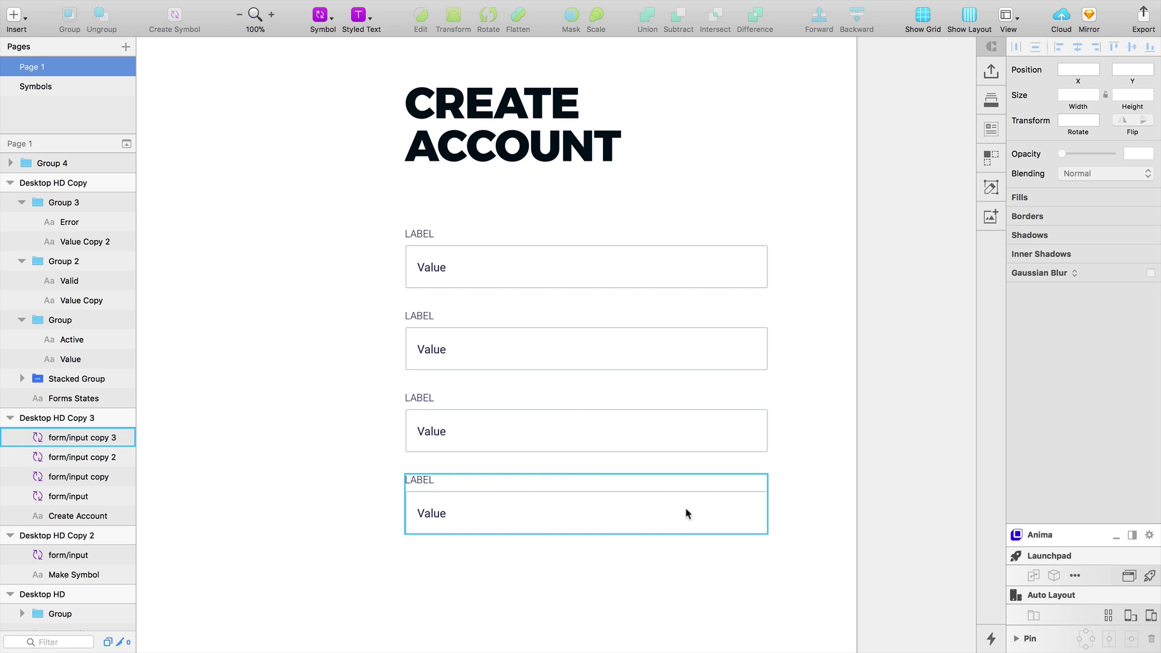
# Narrow the third input to 240 px (500/2-10) and duplicate it 20 px to its right
pyautogui.click(622, 427)
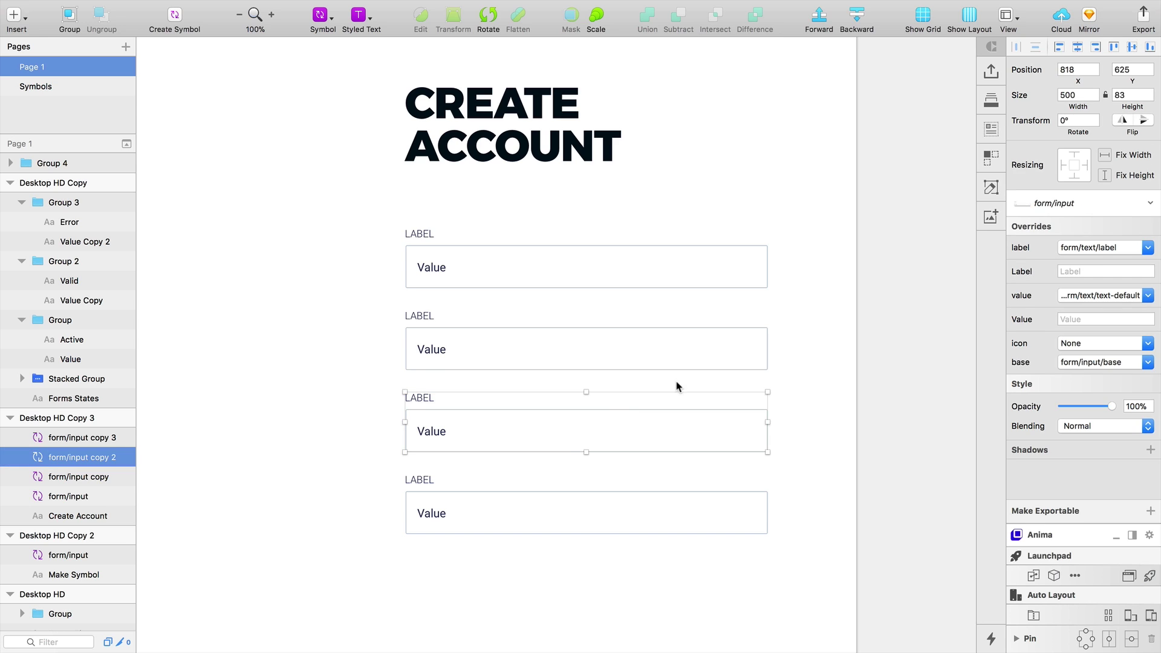
pyautogui.click(1083, 96)
pyautogui.press('Return')
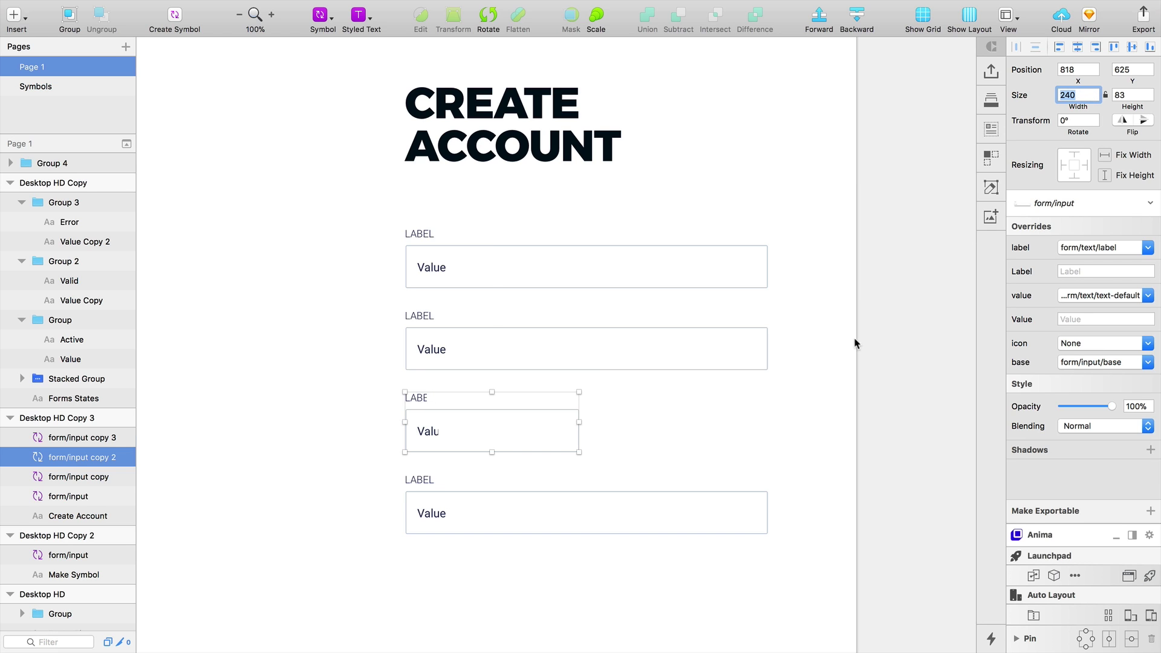
pyautogui.moveTo(475, 435); pyautogui.dragTo(632, 428)
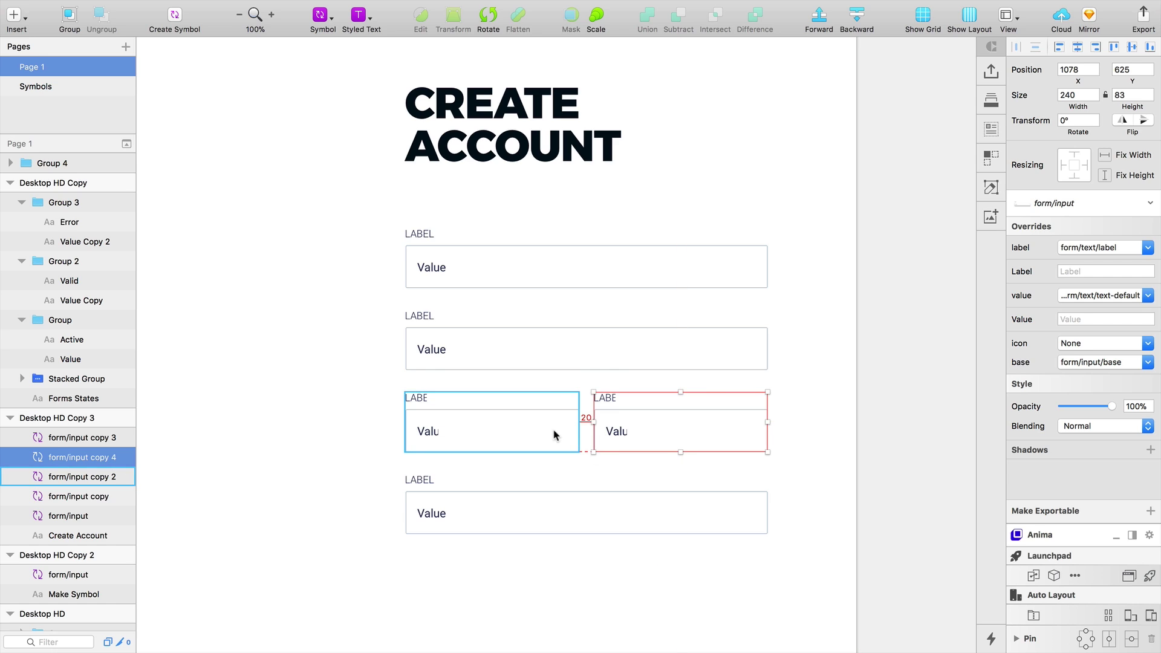
pyautogui.click(321, 462)
pyautogui.press('z')
pyautogui.click(676, 414)
pyautogui.press('space')
pyautogui.moveTo(614, 468); pyautogui.dragTo(710, 410)
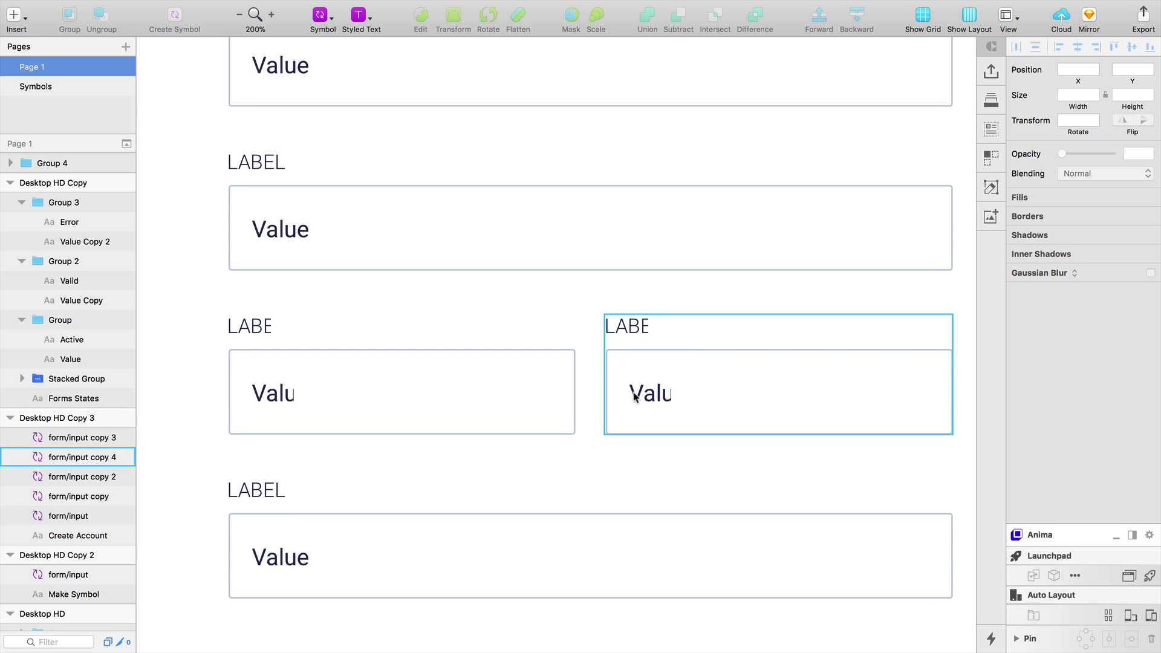
# In the form/input symbol master, widen the LABEL and Value text layers so nothing is clipped
pyautogui.doubleClick(660, 388)
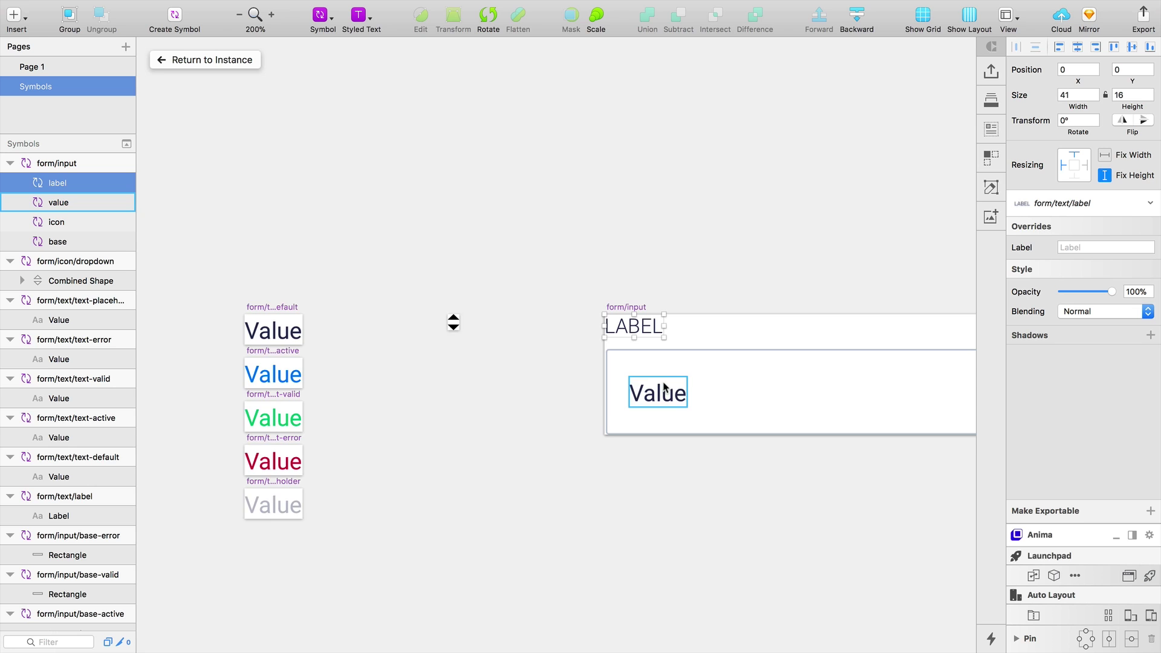
pyautogui.keyDown('alt'); pyautogui.click(532, 327); pyautogui.keyUp('alt')
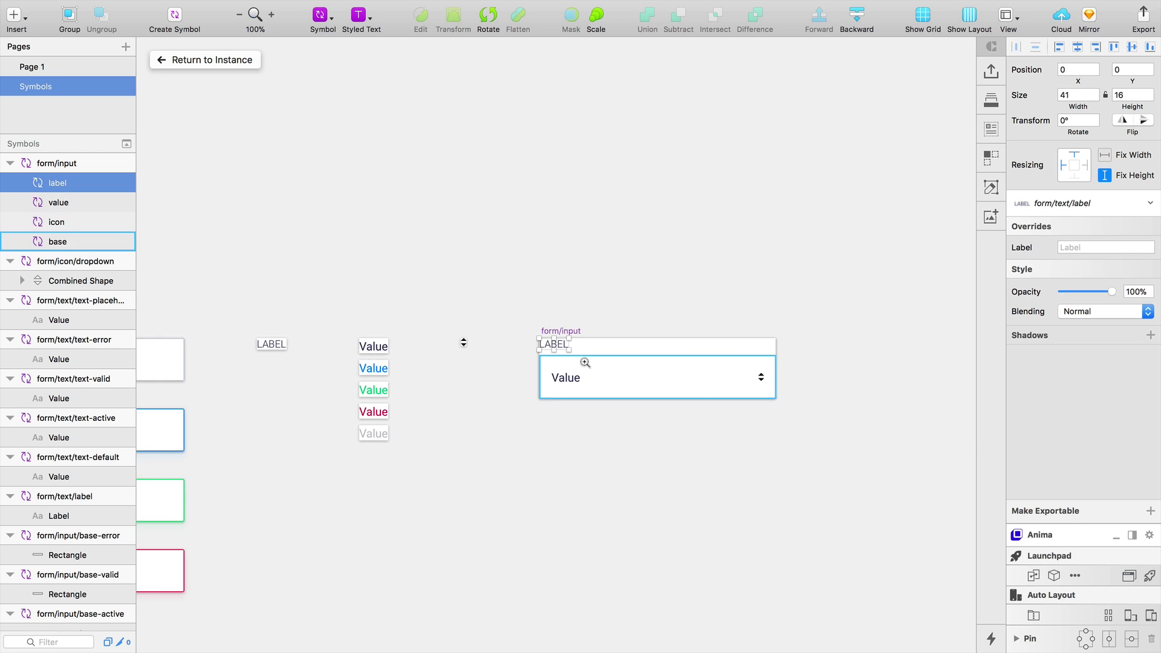
pyautogui.click(585, 363)
pyautogui.moveTo(401, 316); pyautogui.dragTo(777, 324)
pyautogui.click(399, 389)
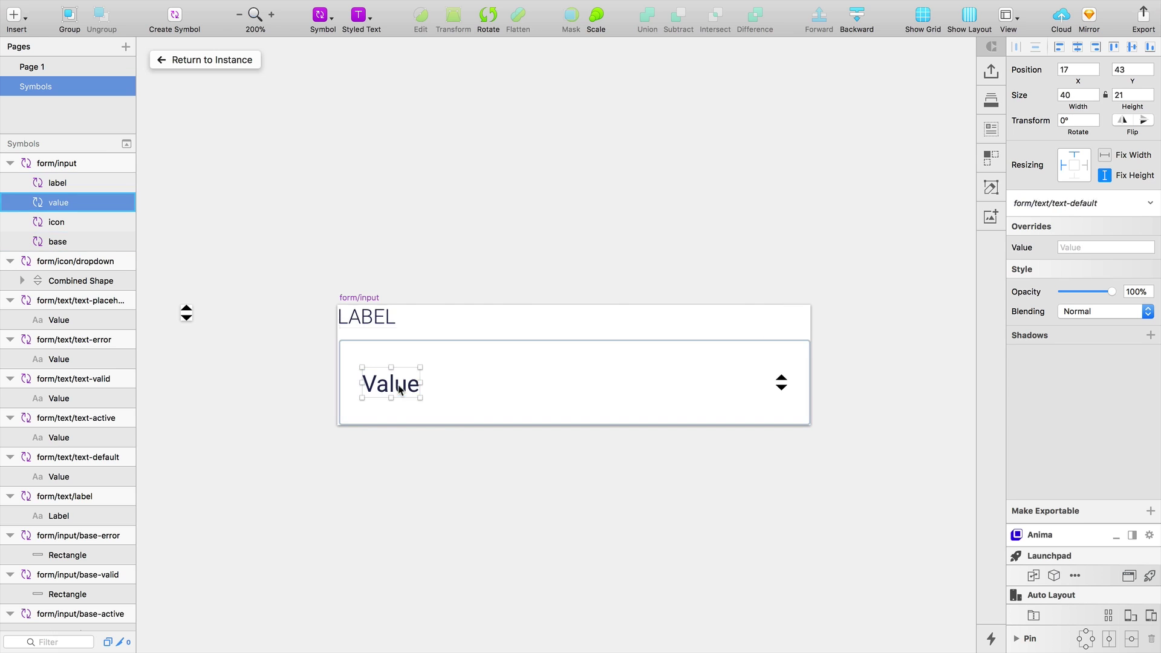
pyautogui.moveTo(422, 382); pyautogui.dragTo(759, 383)
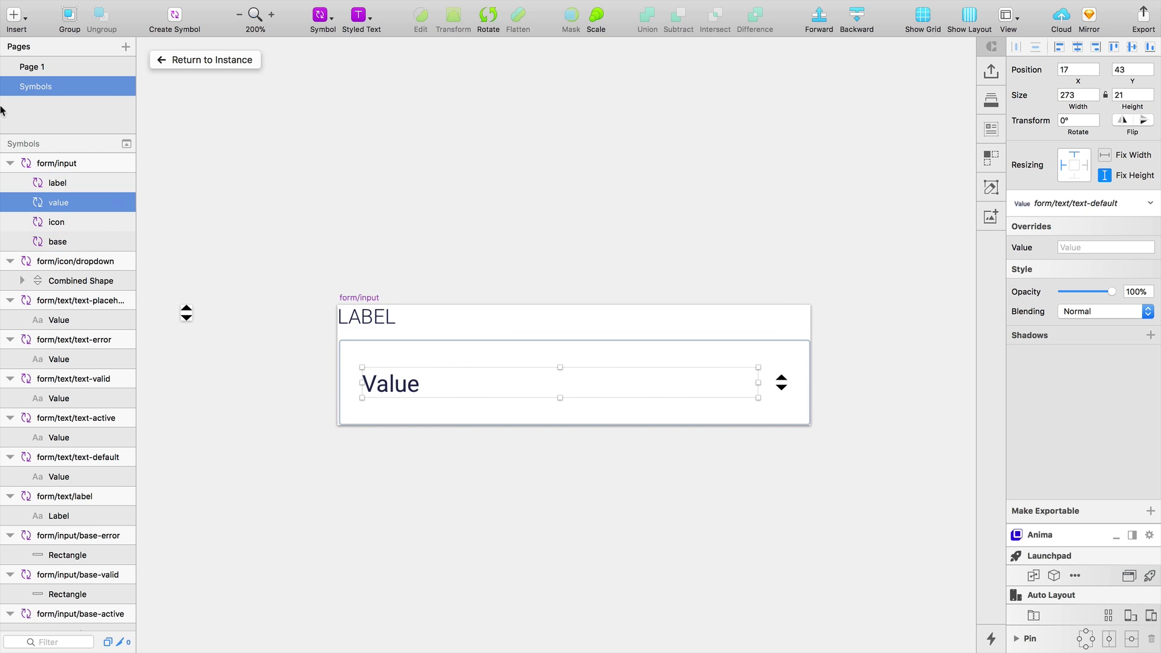
pyautogui.click(38, 68)
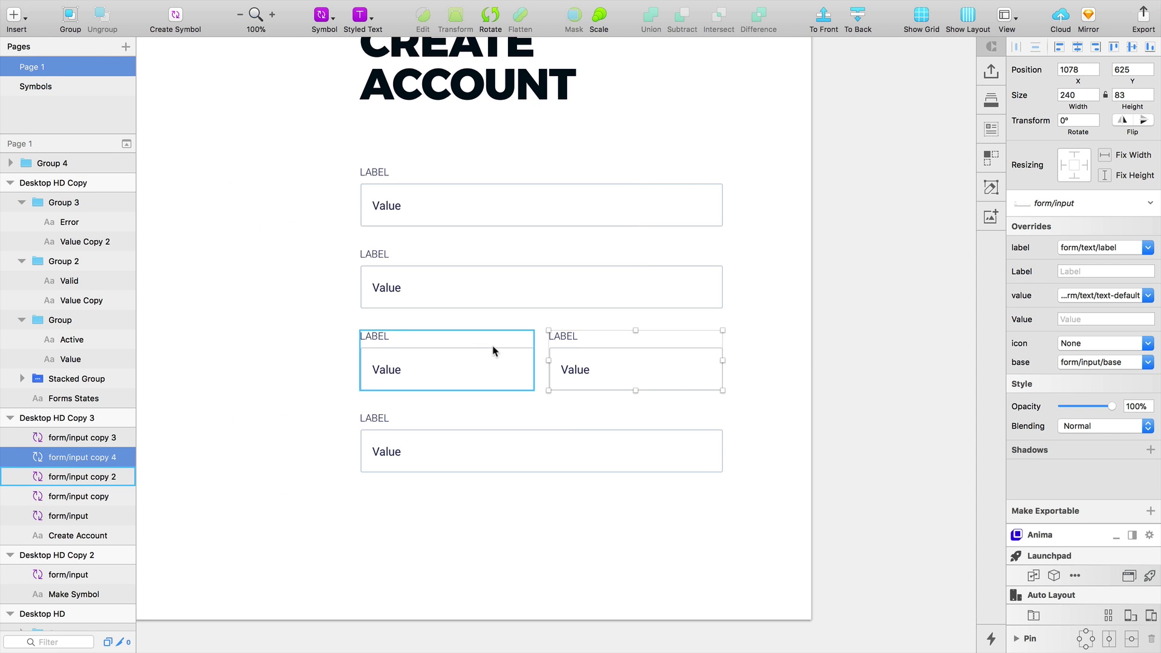
# Keep the YOUR NAME label and fill the top field's value with the user's full name
pyautogui.press('alt')
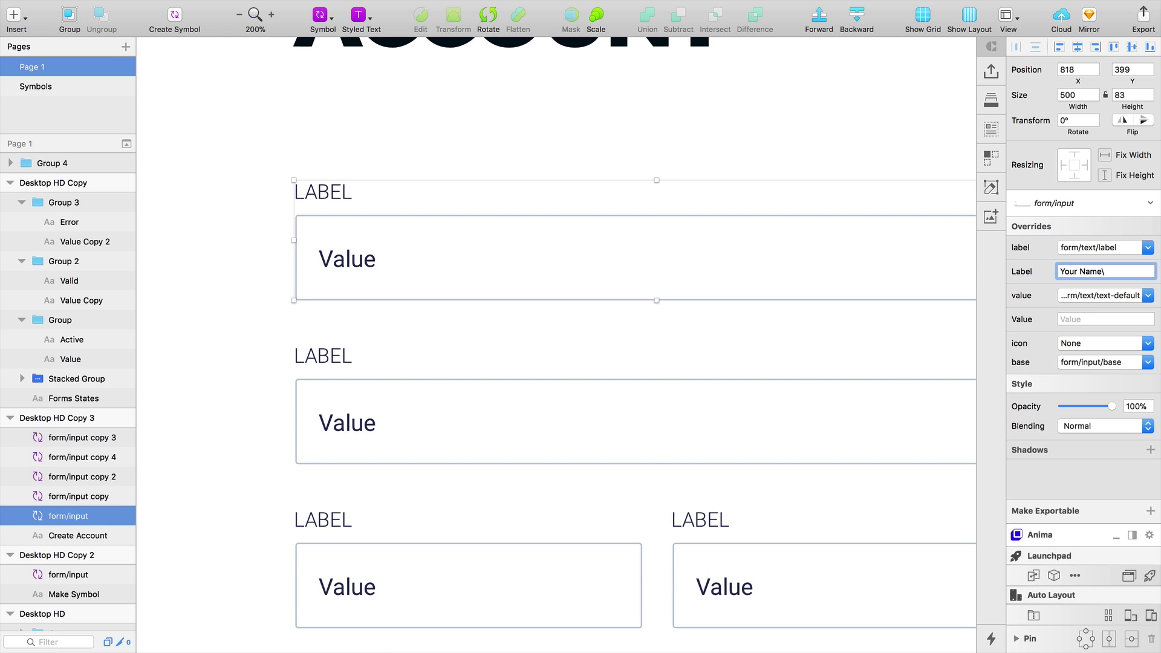
pyautogui.press('BackSpace')
pyautogui.click(345, 402)
pyautogui.click(337, 284)
pyautogui.click(1082, 319)
# Label the second field Email and fill in the user's e-mail address as its value
pyautogui.click(345, 402)
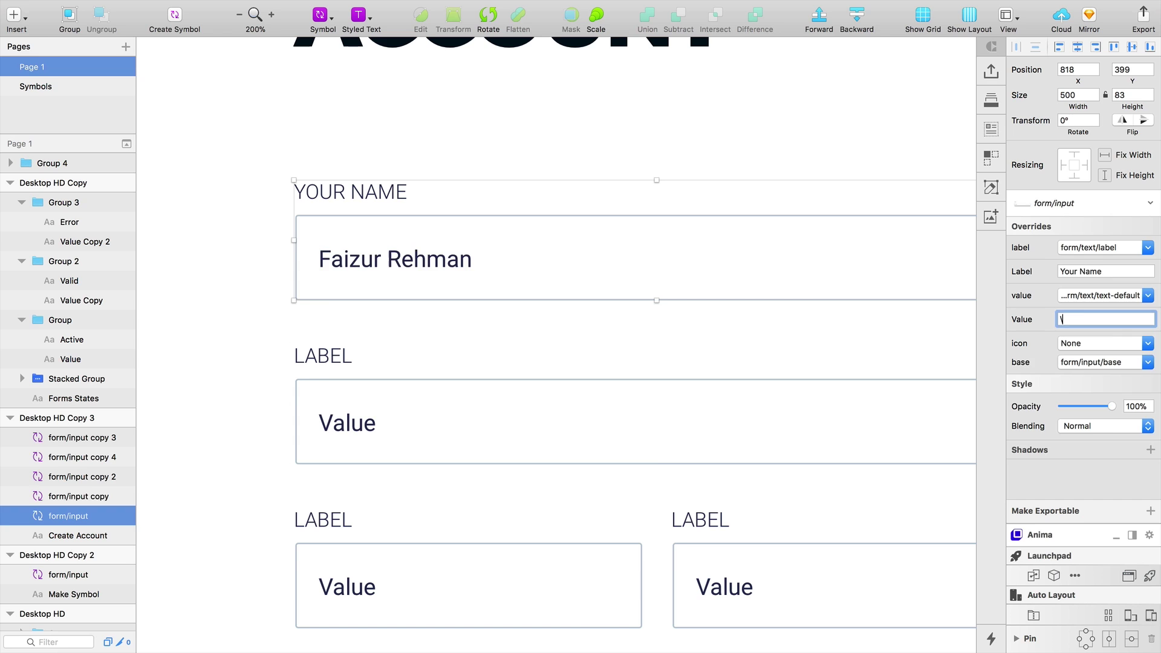
pyautogui.click(1085, 272)
pyautogui.write('Email')
pyautogui.click(1069, 320)
# Label the half-width fields Password and Confirm Password with masked values ****** and ***
pyautogui.scroll(-5, 475, 448)
pyautogui.click(474, 448)
pyautogui.click(1086, 272)
pyautogui.write('Password')
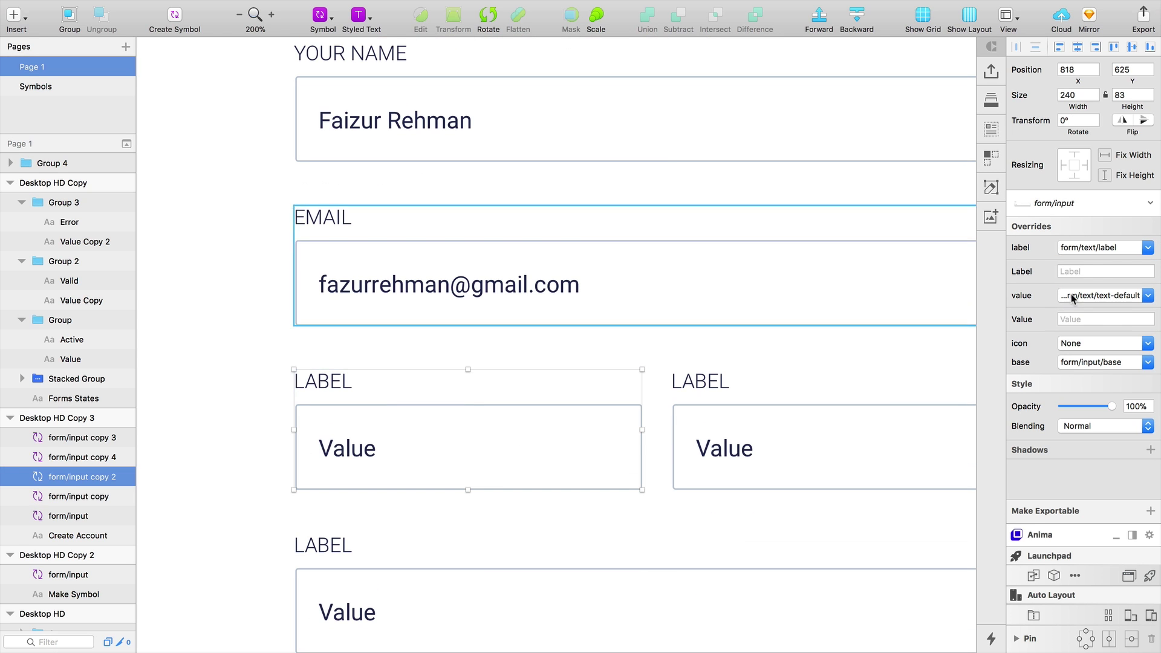
pyautogui.click(1070, 319)
pyautogui.write('******')
pyautogui.click(766, 449)
pyautogui.click(1116, 272)
pyautogui.write('Confirm Password')
pyautogui.click(1106, 319)
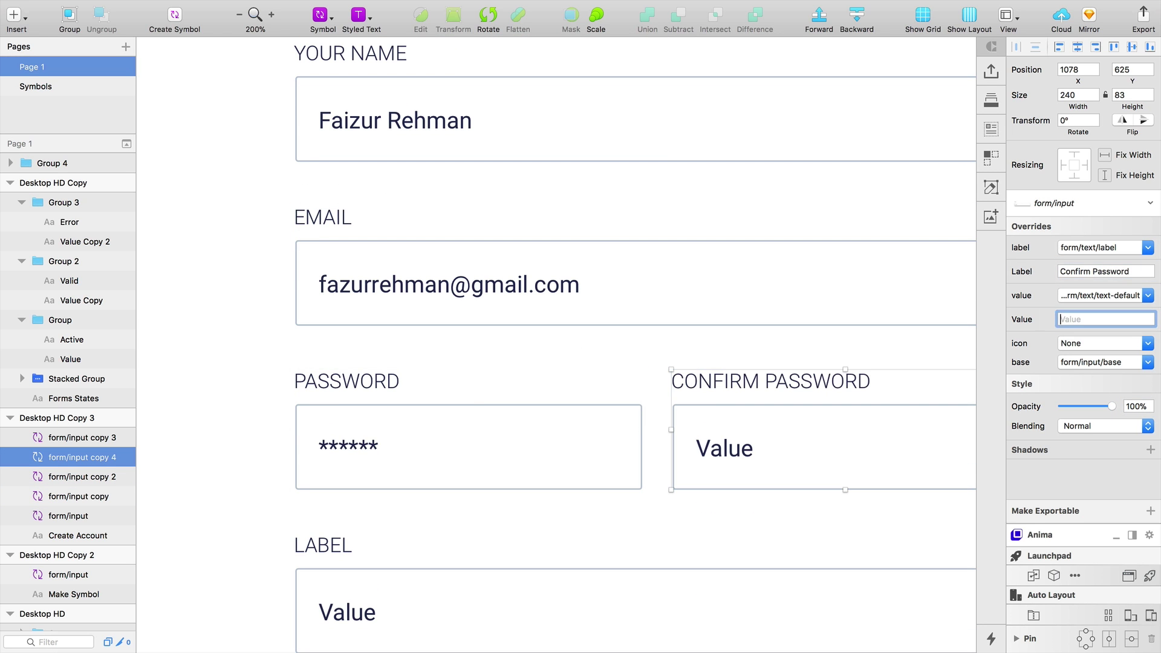
pyautogui.write('***')
# Set the bottom Country field's value to Select and zoom out to the whole form
pyautogui.scroll(-5, 510, 368)
pyautogui.click(510, 368)
pyautogui.press('Tab')
pyautogui.write('Select')
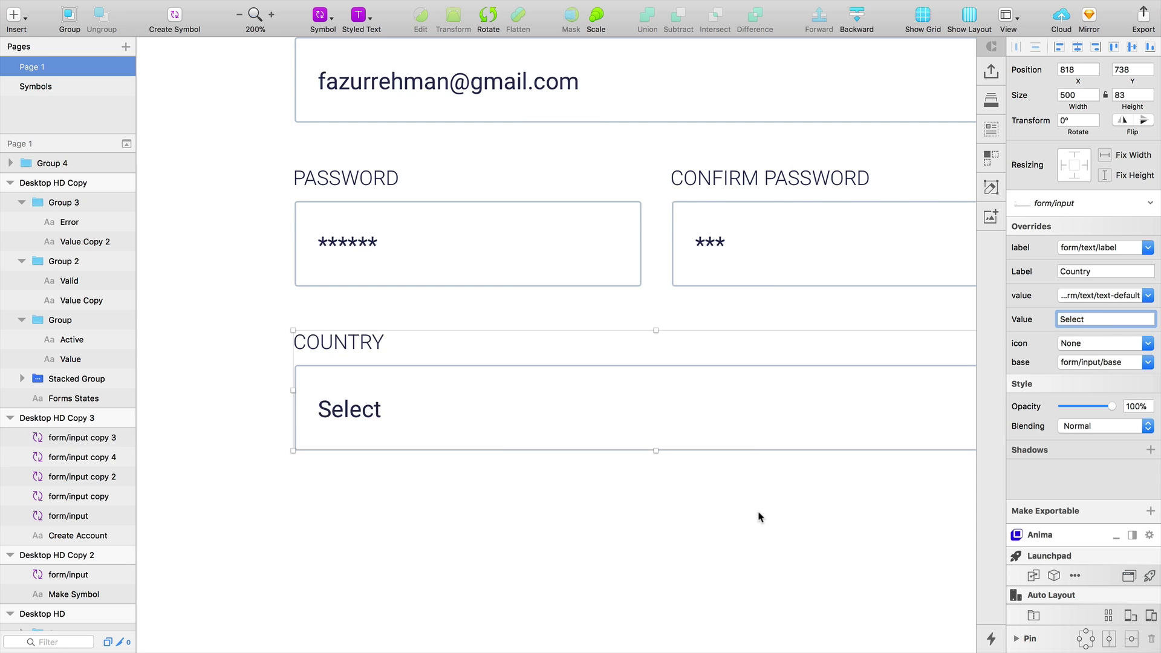
pyautogui.click(759, 516)
pyautogui.press('super+0')
pyautogui.click(600, 372)
pyautogui.scroll(1, 596, 383)
pyautogui.click(519, 327)
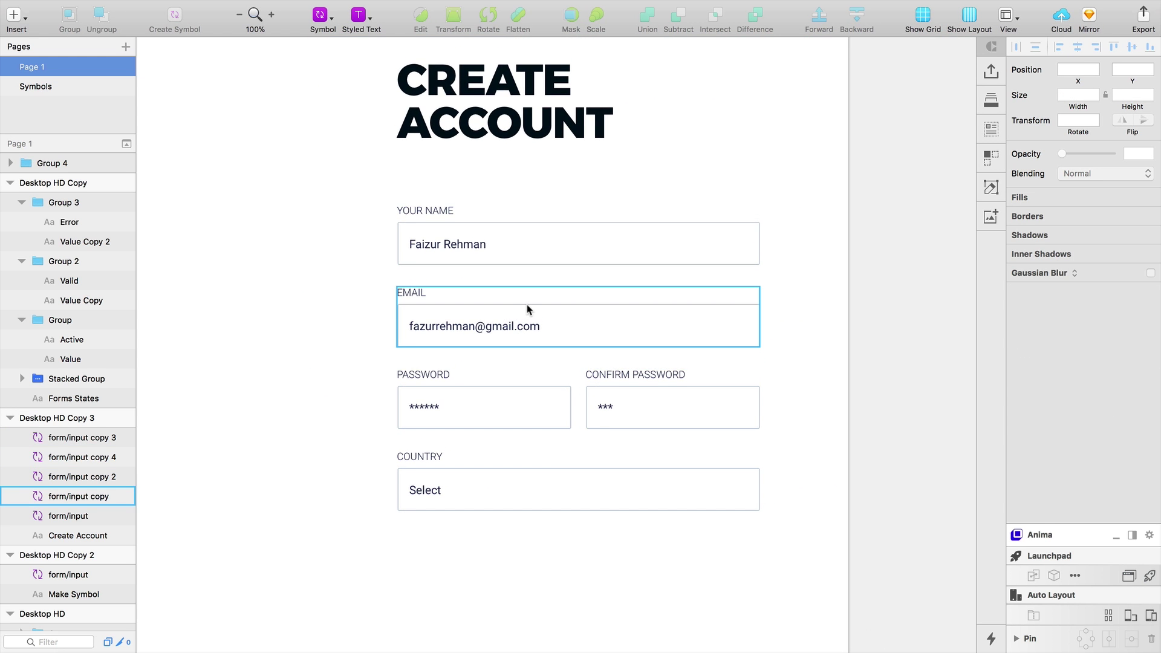
# Give Your Name a base-valid green outline and Email text-active and base-active blue styling
pyautogui.click(538, 249)
pyautogui.click(1101, 361)
pyautogui.click(1128, 469)
pyautogui.click(396, 327)
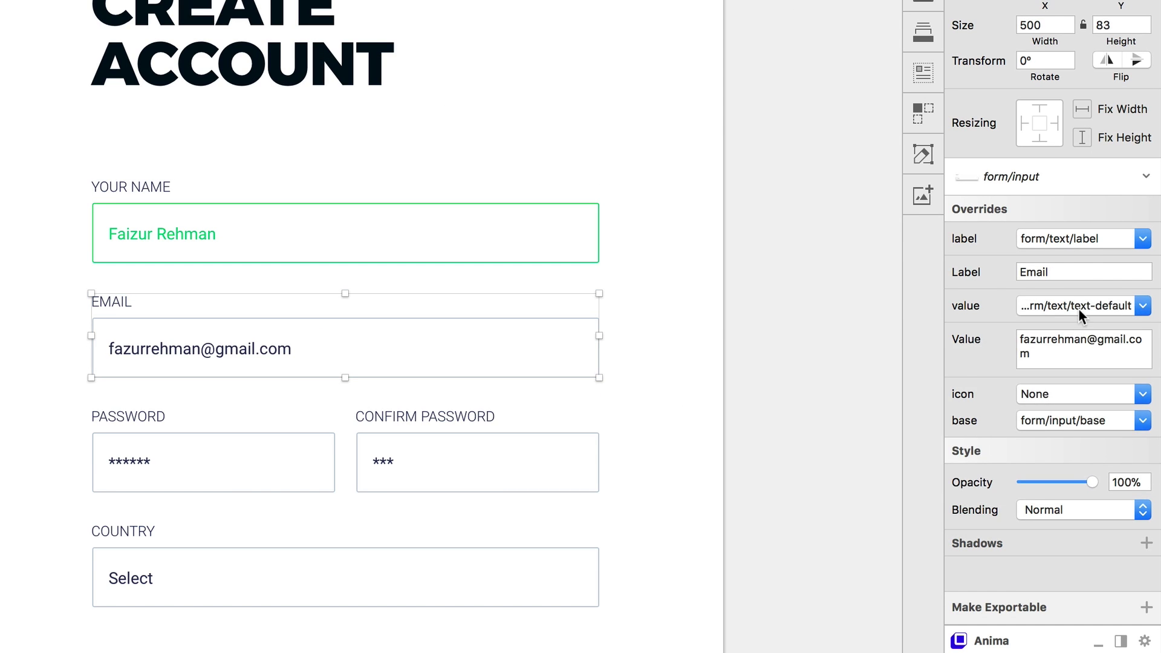
pyautogui.click(1081, 310)
pyautogui.click(1076, 392)
pyautogui.click(1069, 420)
pyautogui.click(1069, 507)
# Switch Password and Confirm Password to text-error and base-error red styling
pyautogui.click(284, 469)
pyautogui.click(1076, 308)
pyautogui.click(1073, 449)
pyautogui.click(1069, 399)
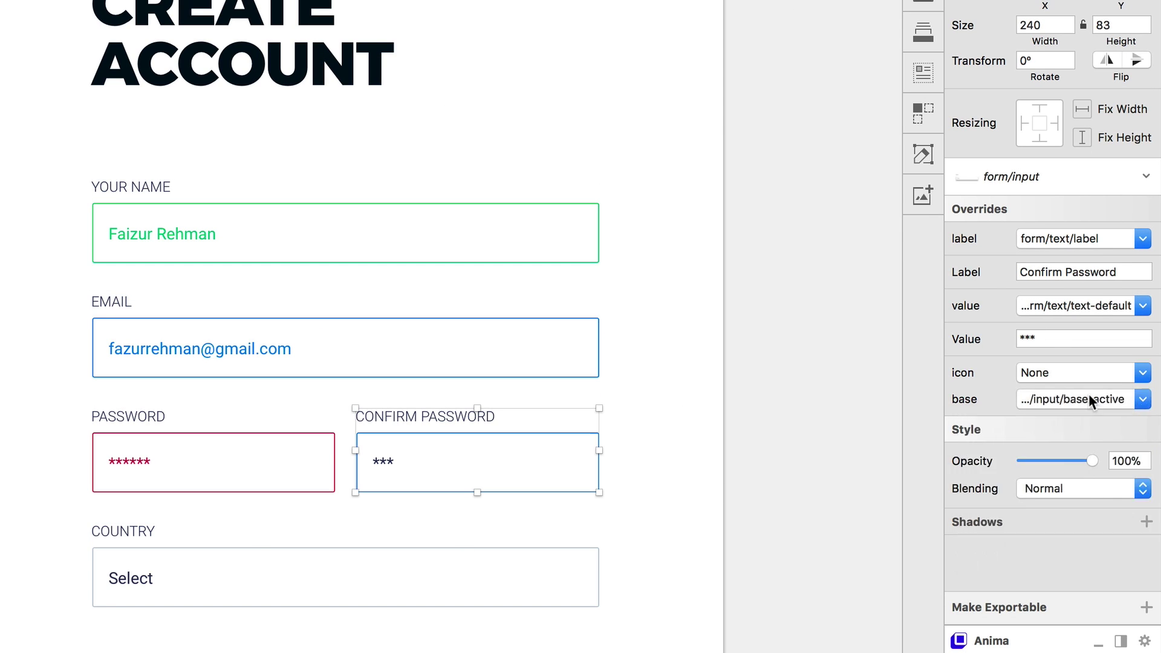
pyautogui.click(1077, 305)
pyautogui.click(1065, 417)
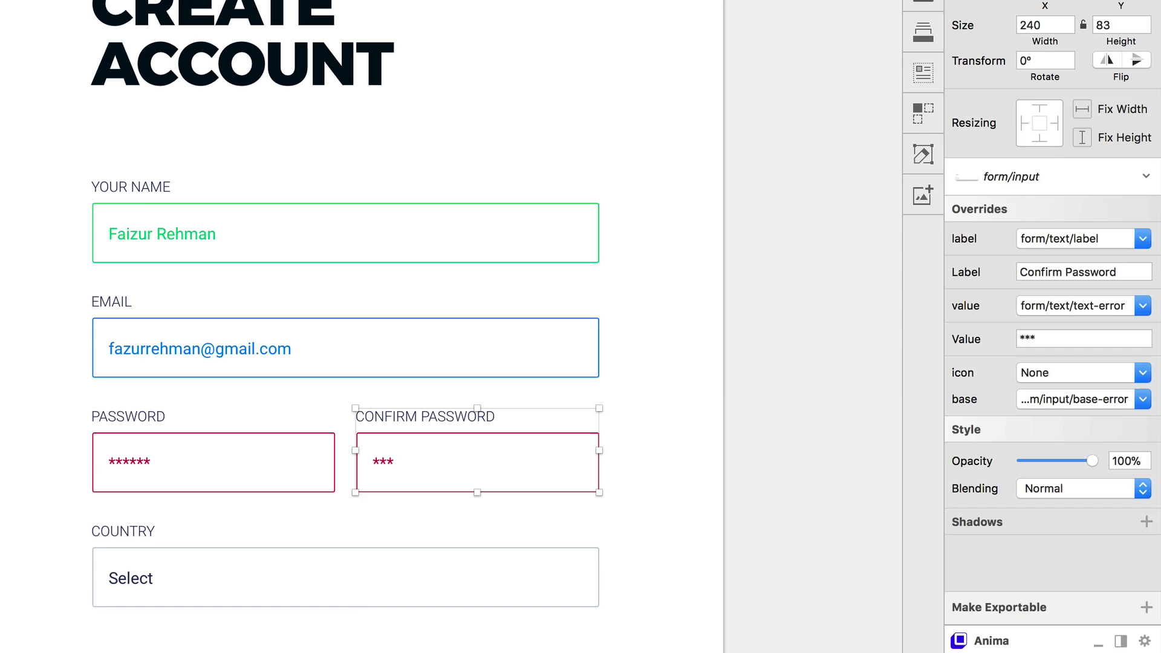
pyautogui.press('Escape')
# Keep Country's default outline and make its Select text the grey text-placeholder style
pyautogui.scroll(5, 345, 601)
pyautogui.moveTo(353, 628); pyautogui.dragTo(412, 572)
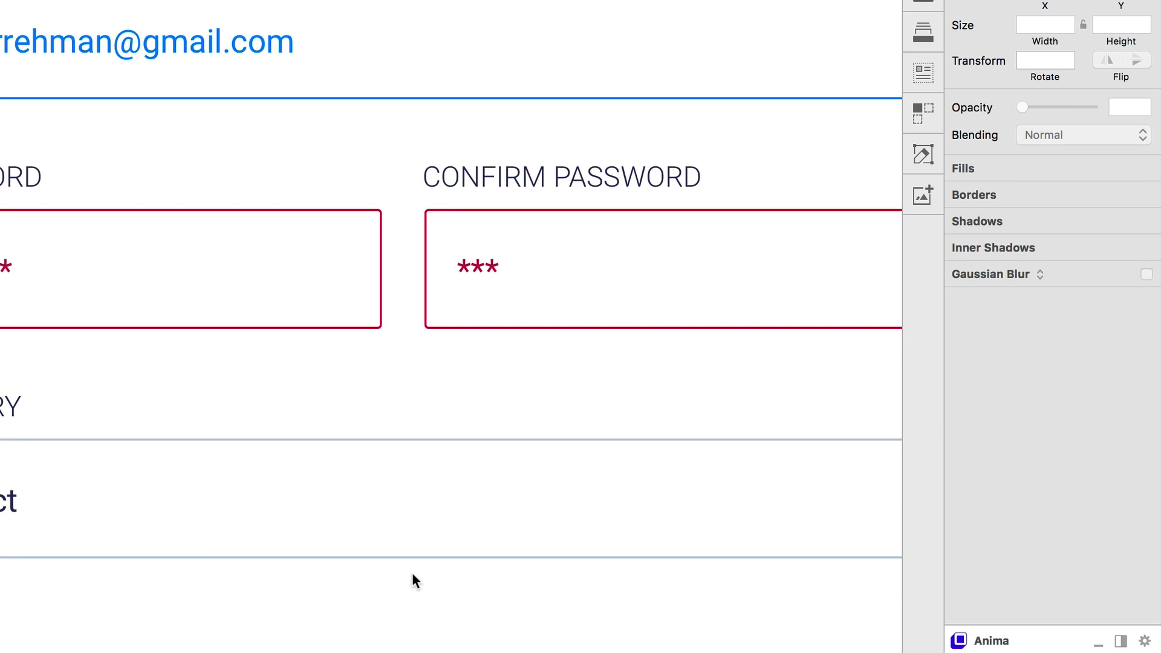
pyautogui.click(190, 534)
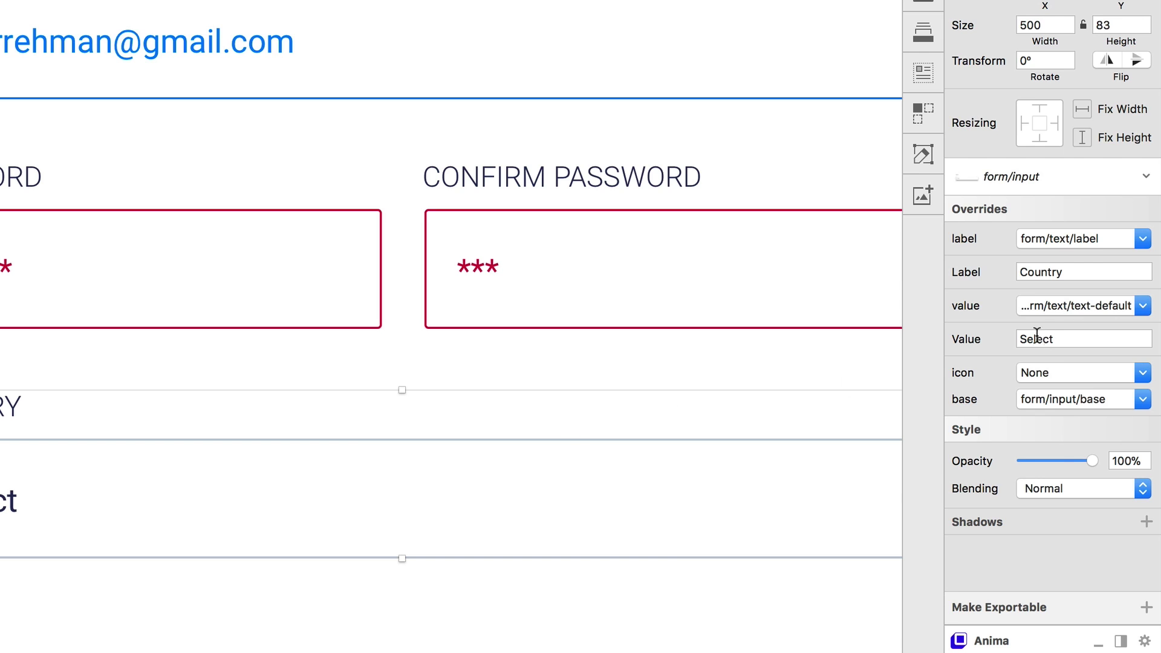
pyautogui.click(1065, 400)
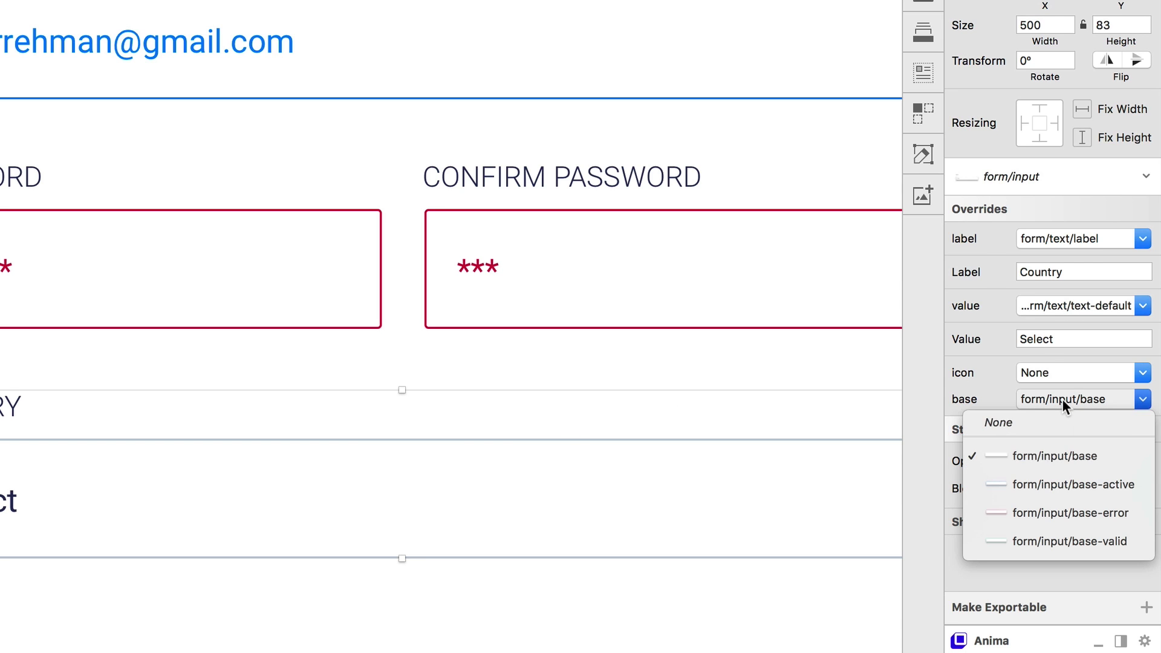
pyautogui.click(1072, 456)
pyautogui.click(1091, 304)
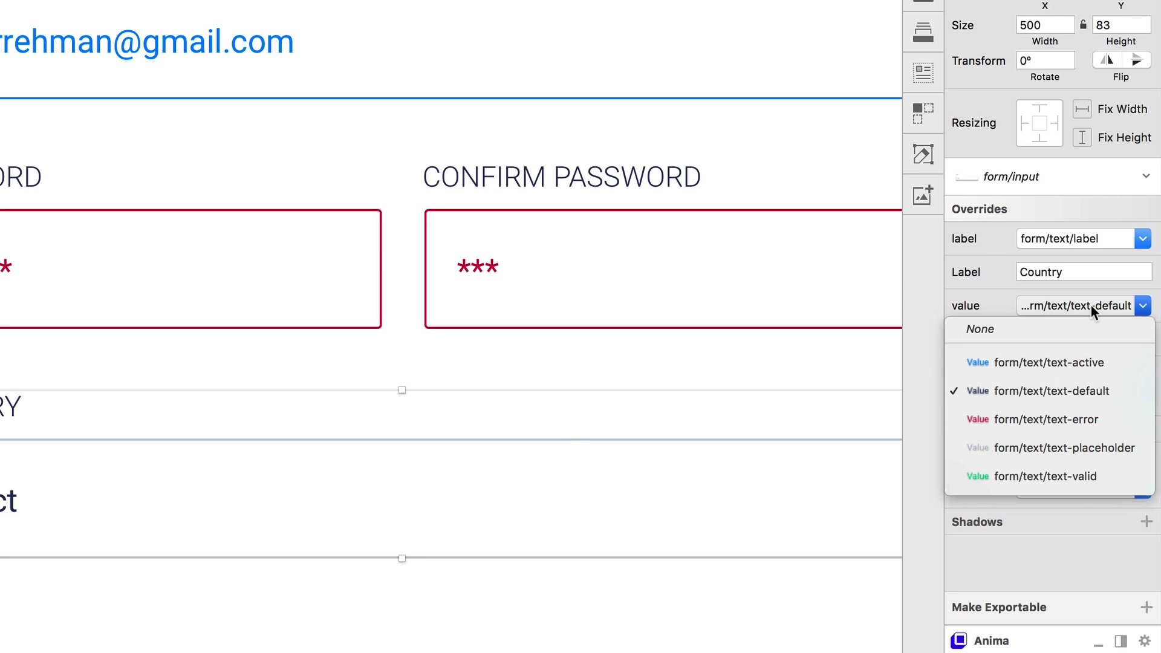
pyautogui.click(1087, 448)
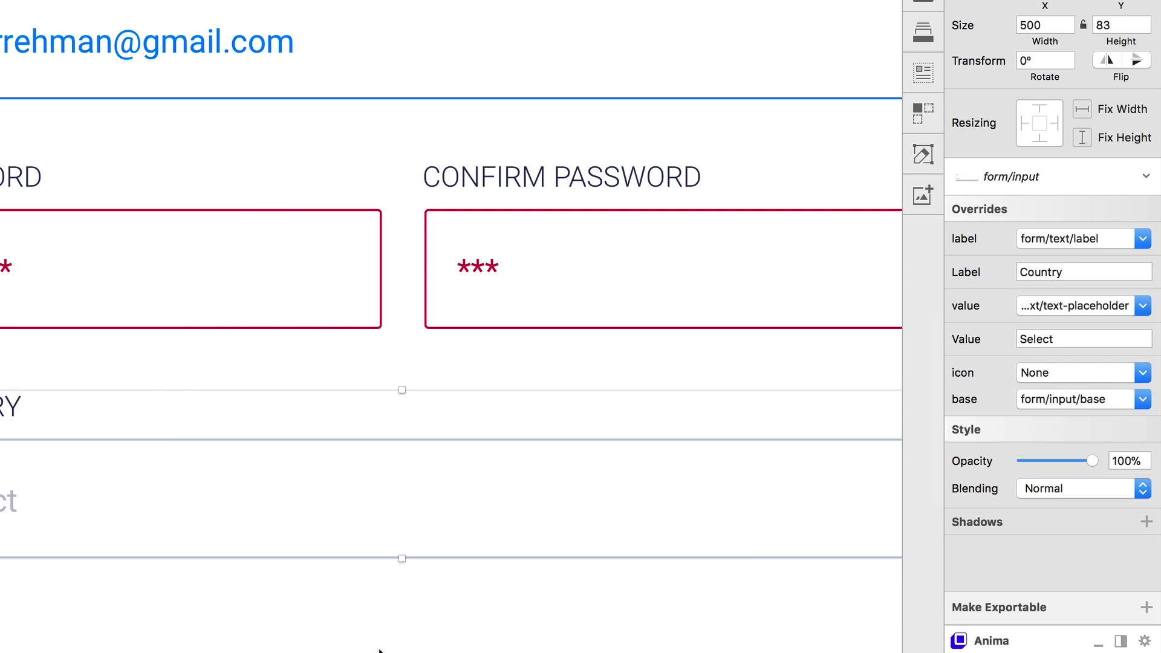
pyautogui.keyDown('alt'); pyautogui.click(410, 625); pyautogui.keyUp('alt')
pyautogui.moveTo(601, 648); pyautogui.dragTo(456, 615)
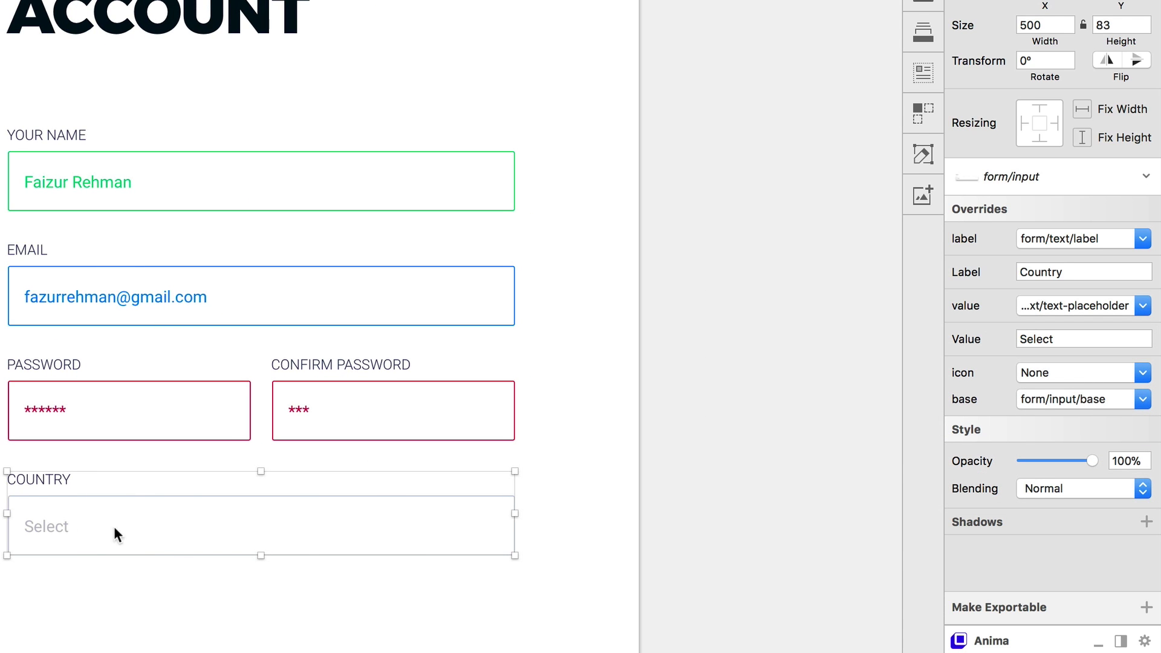
pyautogui.click(430, 524)
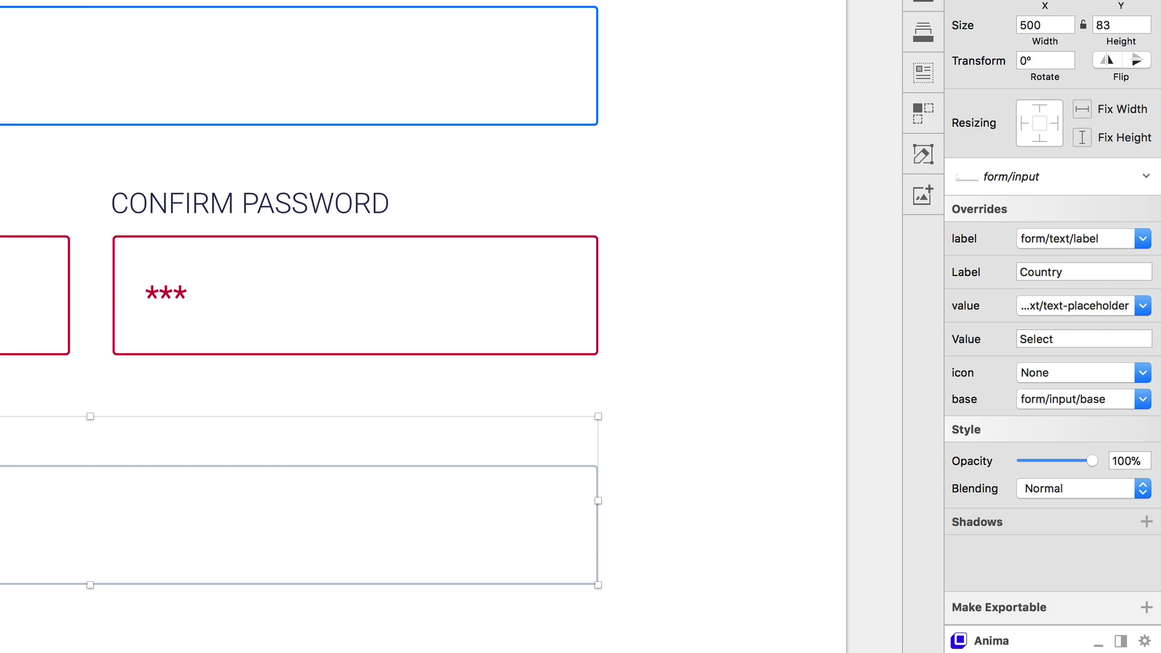
# Set the Country field's icon override to form/icon/dropdown, showing an up-down arrow beside Select
pyautogui.click(1081, 377)
pyautogui.click(1035, 428)
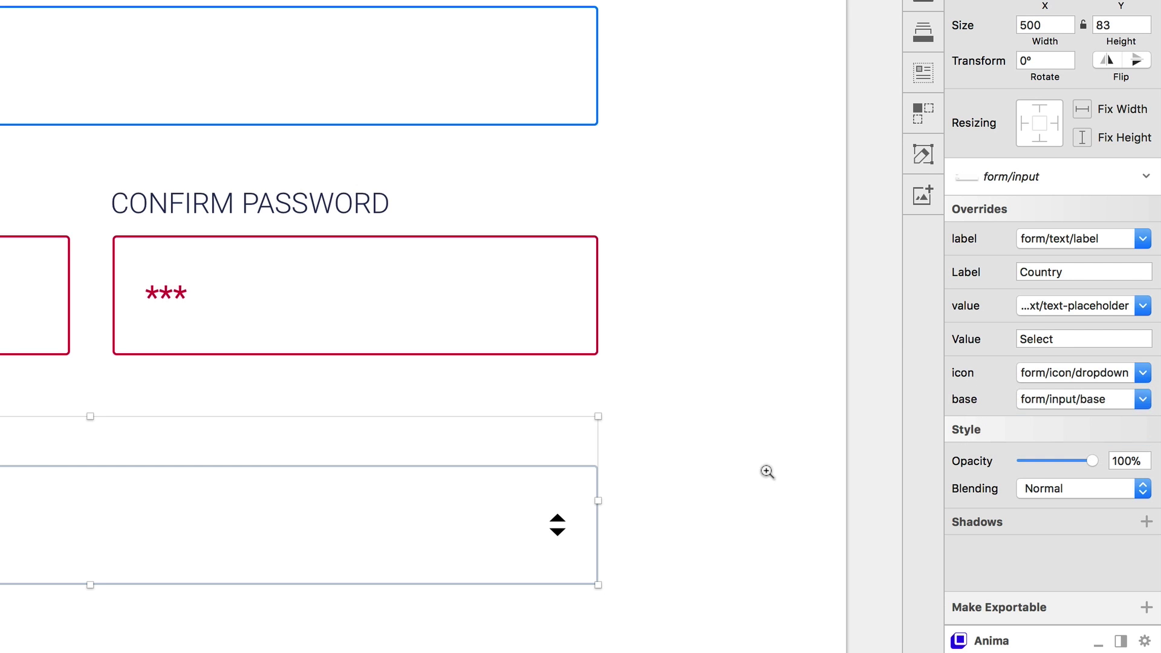
pyautogui.keyDown('alt'); pyautogui.click(768, 472); pyautogui.keyUp('alt')
pyautogui.moveTo(790, 458)
pyautogui.mouseDown()
pyautogui.moveTo(762, 528)
pyautogui.moveTo(748, 508)
pyautogui.moveTo(786, 446)
pyautogui.mouseUp()
pyautogui.keyDown('alt'); pyautogui.click(772, 461); pyautogui.keyUp('alt')
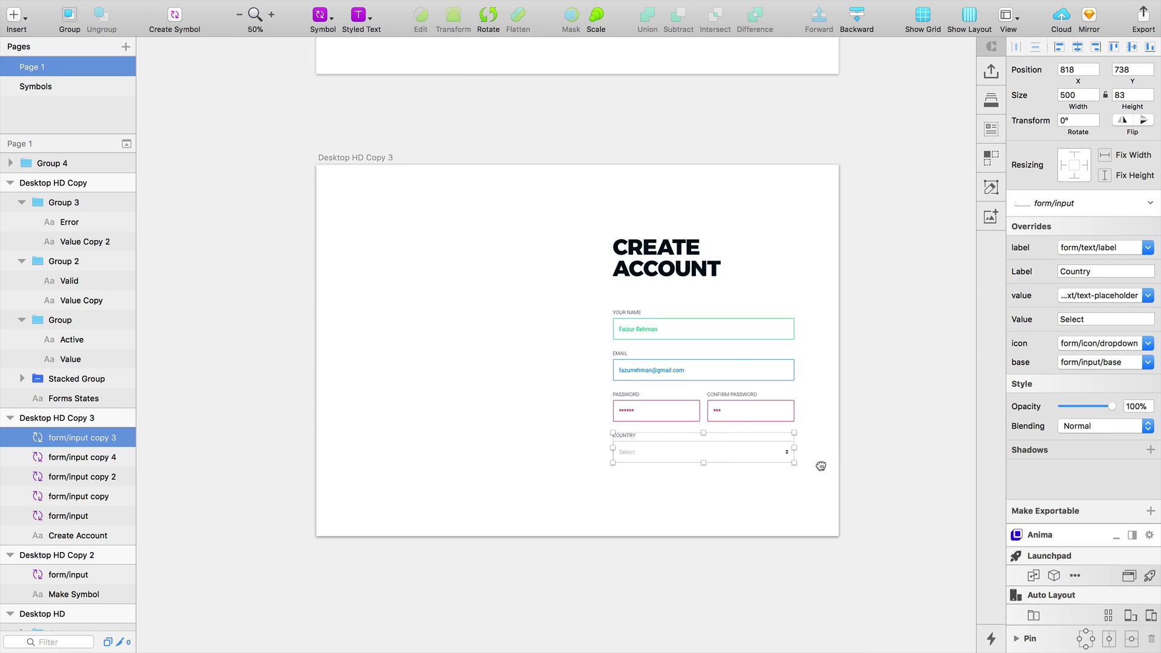
pyautogui.click(787, 447)
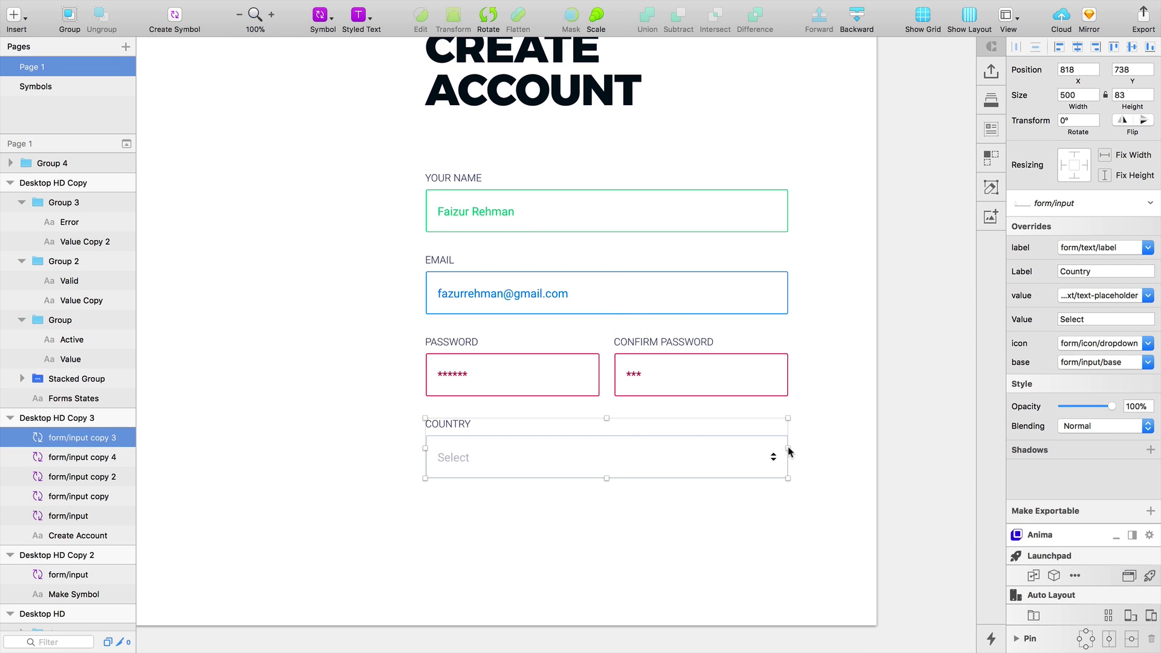
pyautogui.click(876, 477)
pyautogui.scroll(2, 734, 441)
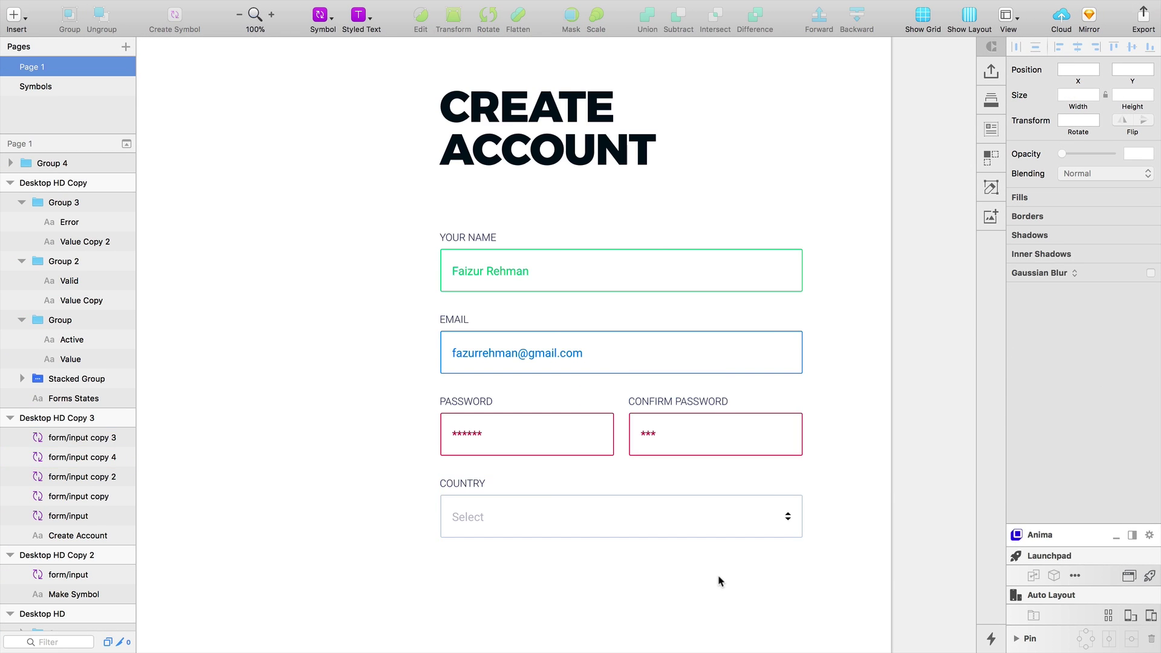
pyautogui.moveTo(721, 581); pyautogui.dragTo(797, 579)
# Cut the laptop Bitmap and gradient Oval, paste them into Desktop HD Copy 3 left of the form
pyautogui.keyDown('alt'); pyautogui.click(771, 538); pyautogui.keyUp('alt')
pyautogui.hscroll(-10, 708, 477)
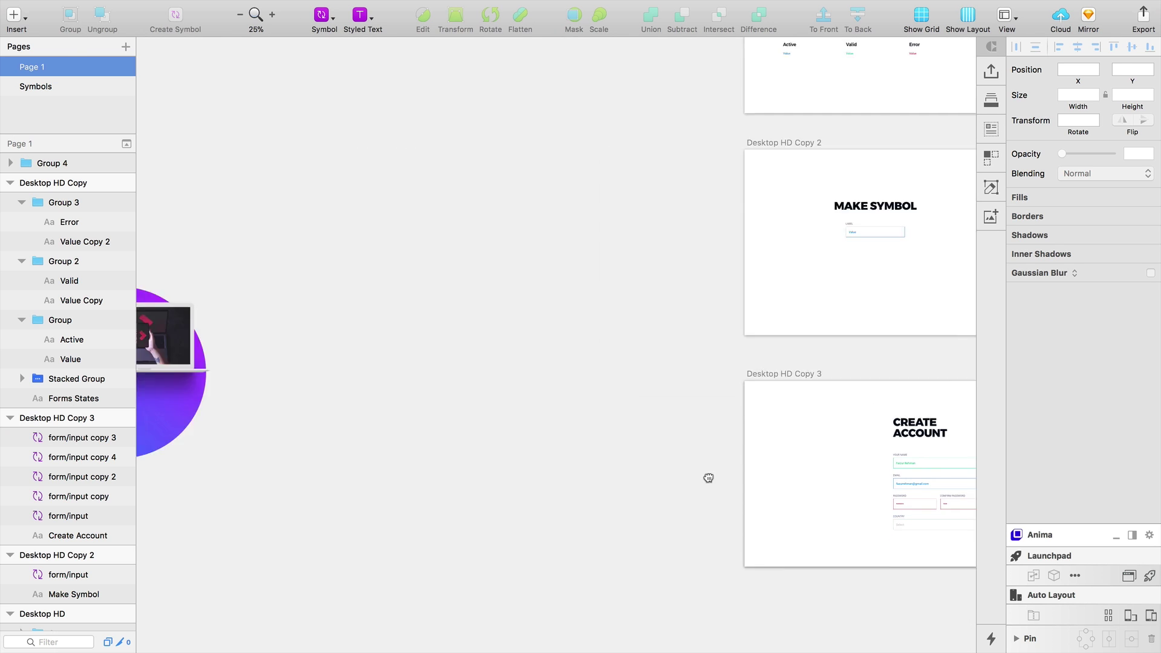
pyautogui.scroll(3, 374, 242)
pyautogui.moveTo(373, 245); pyautogui.dragTo(840, 574)
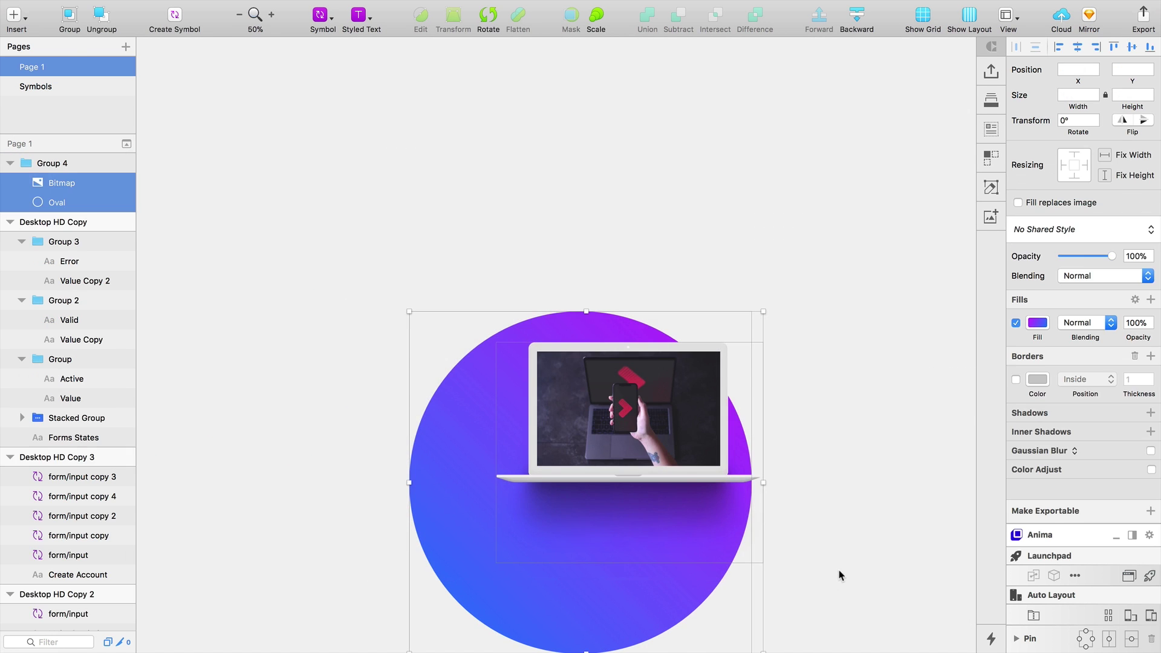
pyautogui.press('Delete')
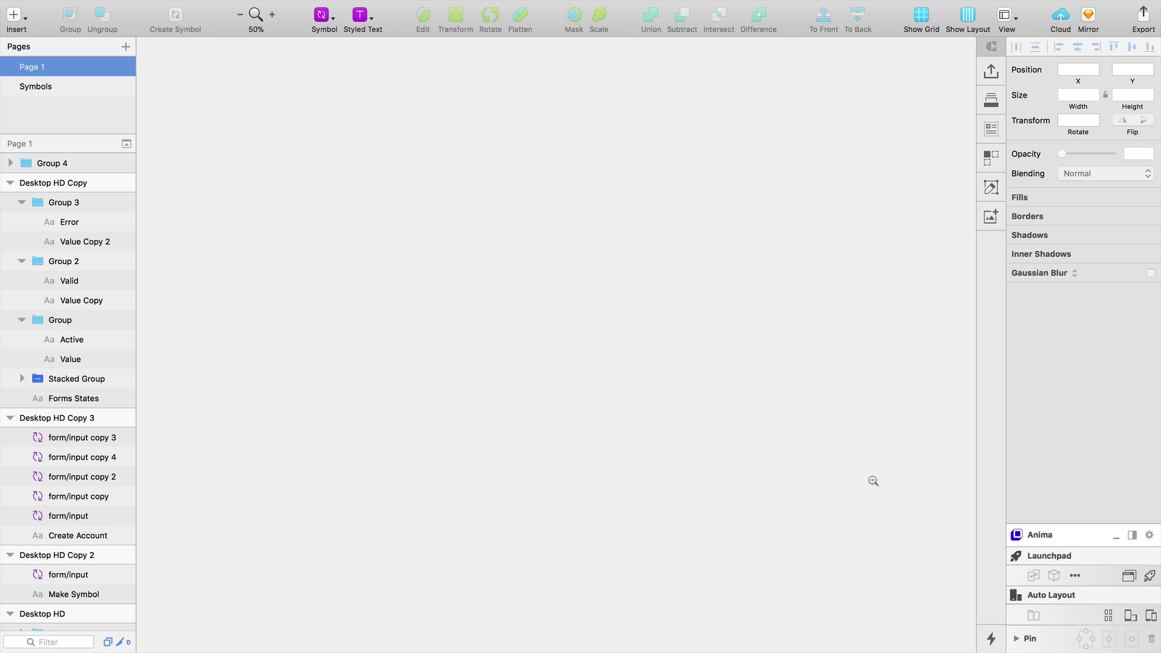
pyautogui.hscroll(10, 656, 418)
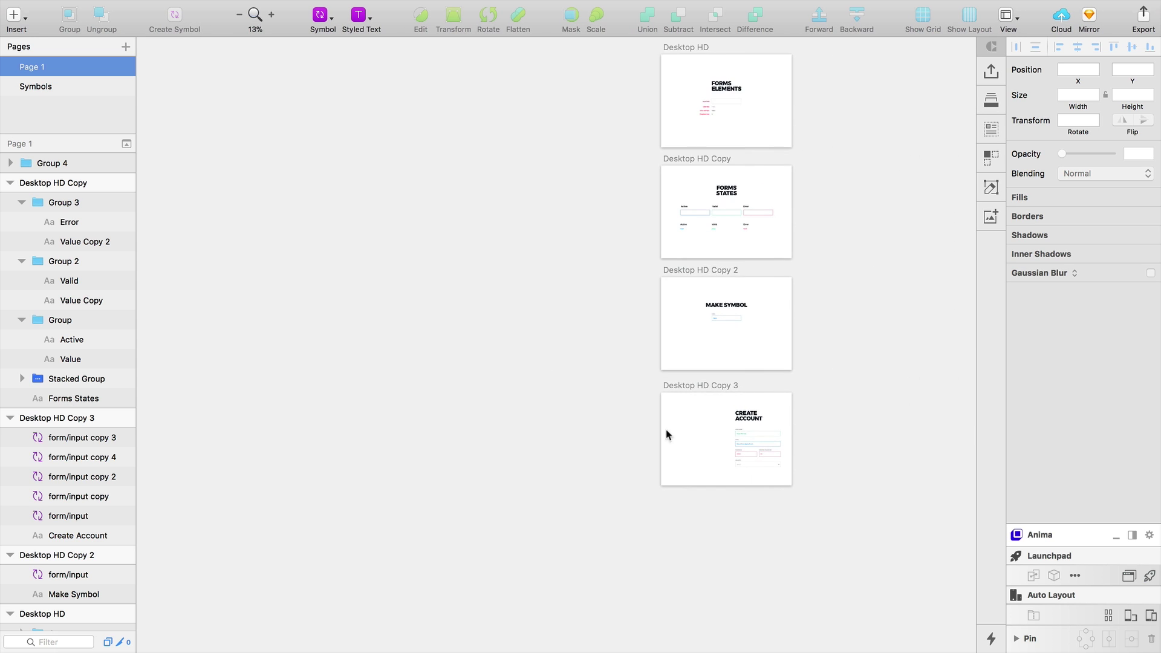
pyautogui.scroll(5, 617, 428)
pyautogui.scroll(-2, 660, 401)
pyautogui.scroll(3, 648, 397)
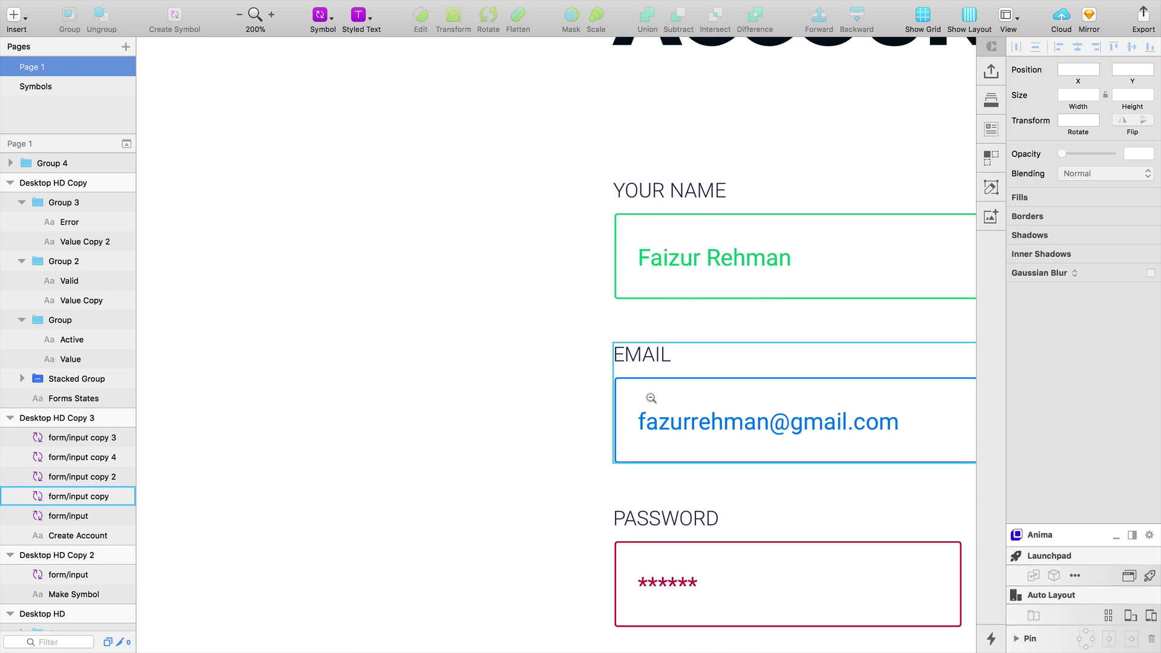
pyautogui.scroll(-6, 637, 407)
pyautogui.moveTo(613, 428); pyautogui.dragTo(501, 434)
# Try nudging the laptop image, then undo so it stays in its original position
pyautogui.scroll(5, 643, 404)
pyautogui.click(391, 391)
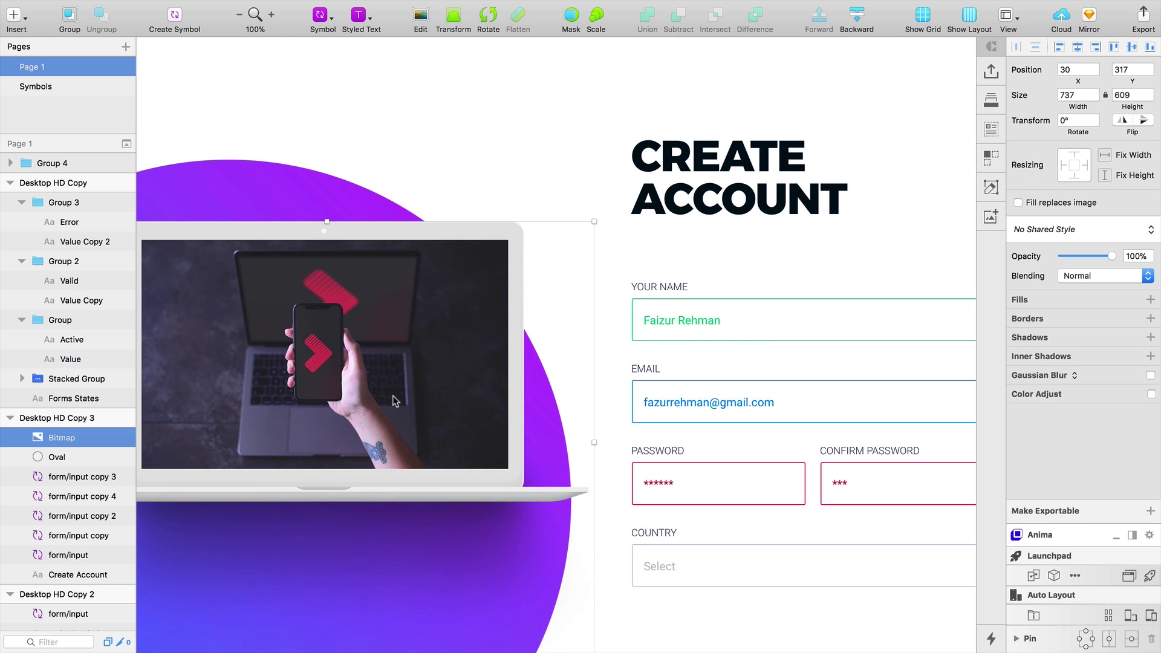
pyautogui.doubleClick(391, 391)
pyautogui.press('super+minus')
pyautogui.press('Escape')
pyautogui.moveTo(377, 387); pyautogui.dragTo(422, 348)
pyautogui.press('super+z')
pyautogui.click(720, 613)
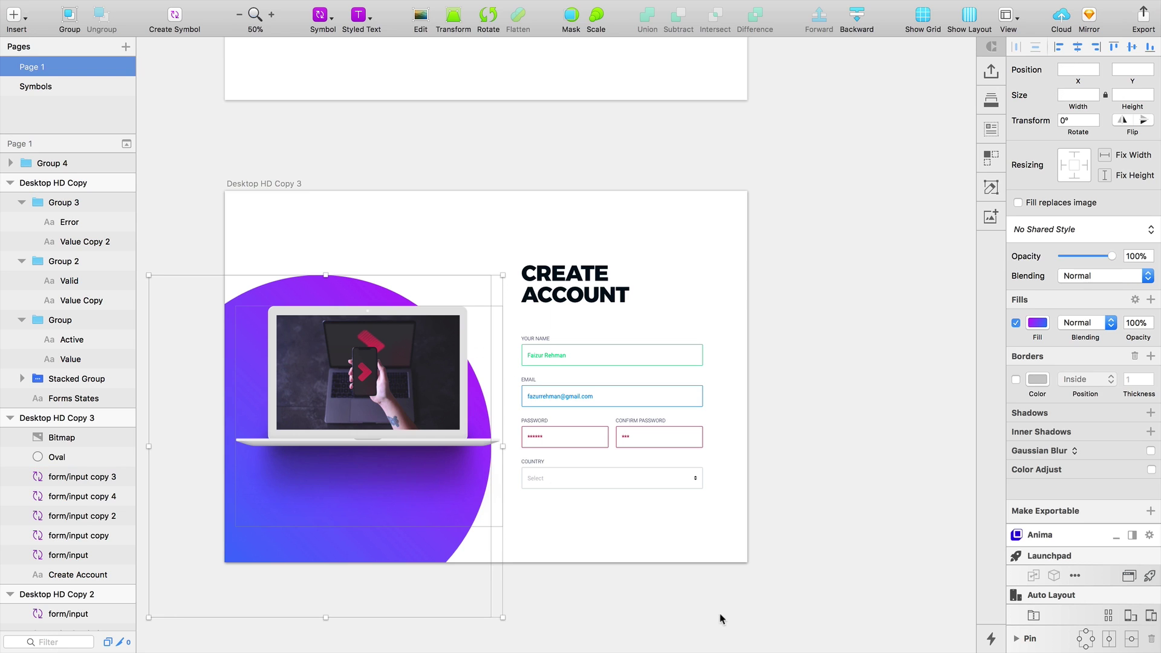
# Draw a 500×60 rectangle beneath the Country field, spanning the form's width
pyautogui.press('space')
pyautogui.moveTo(642, 596); pyautogui.dragTo(697, 566)
pyautogui.click(690, 411)
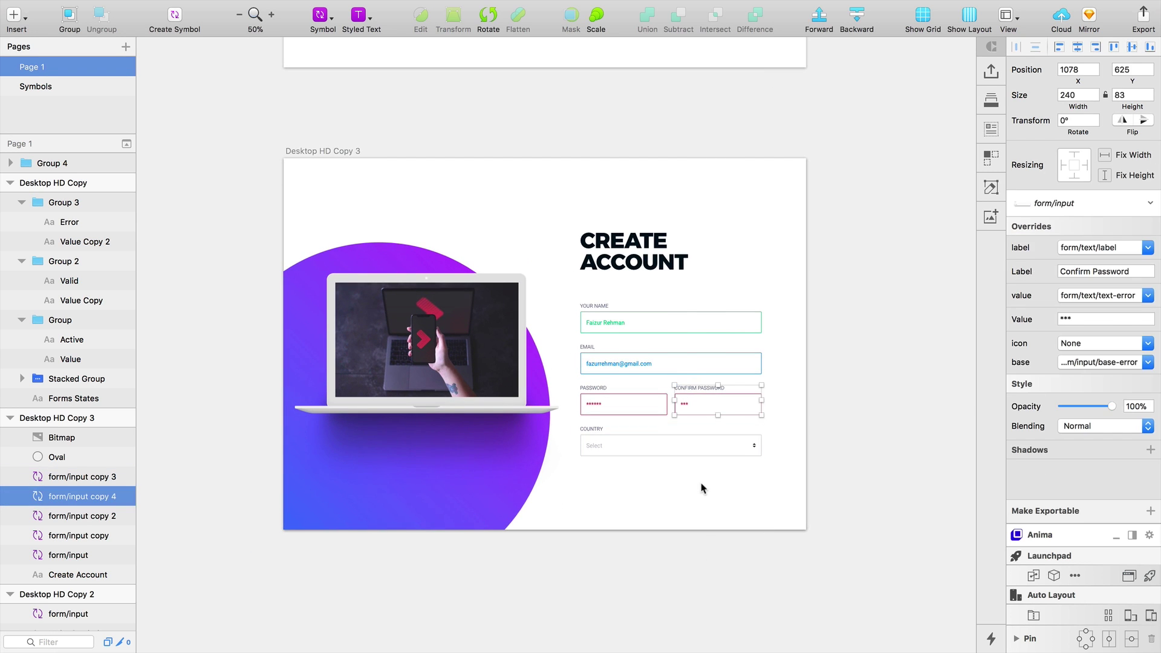
pyautogui.press('z')
pyautogui.click(703, 491)
pyautogui.press('r')
pyautogui.moveTo(456, 446); pyautogui.dragTo(827, 501)
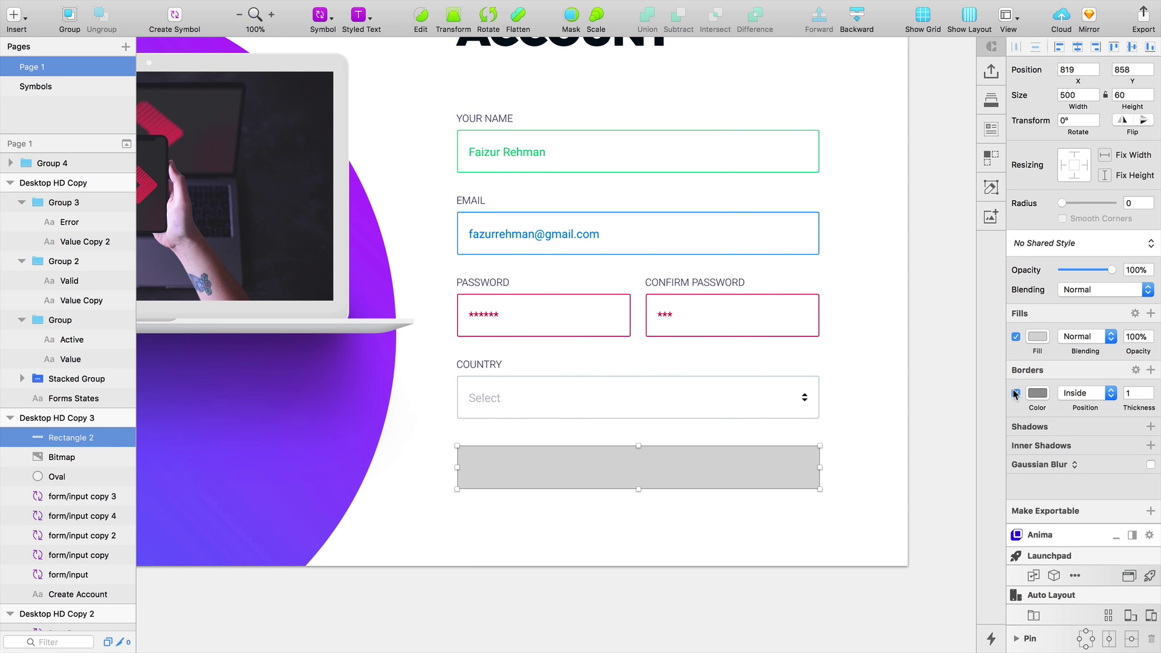
# Remove the button rectangle's border and copy the purple gradient circle's style
pyautogui.click(1016, 394)
pyautogui.scroll(-4, 855, 293)
pyautogui.hscroll(-8, 855, 292)
pyautogui.click(343, 375)
pyautogui.rightClick(396, 357)
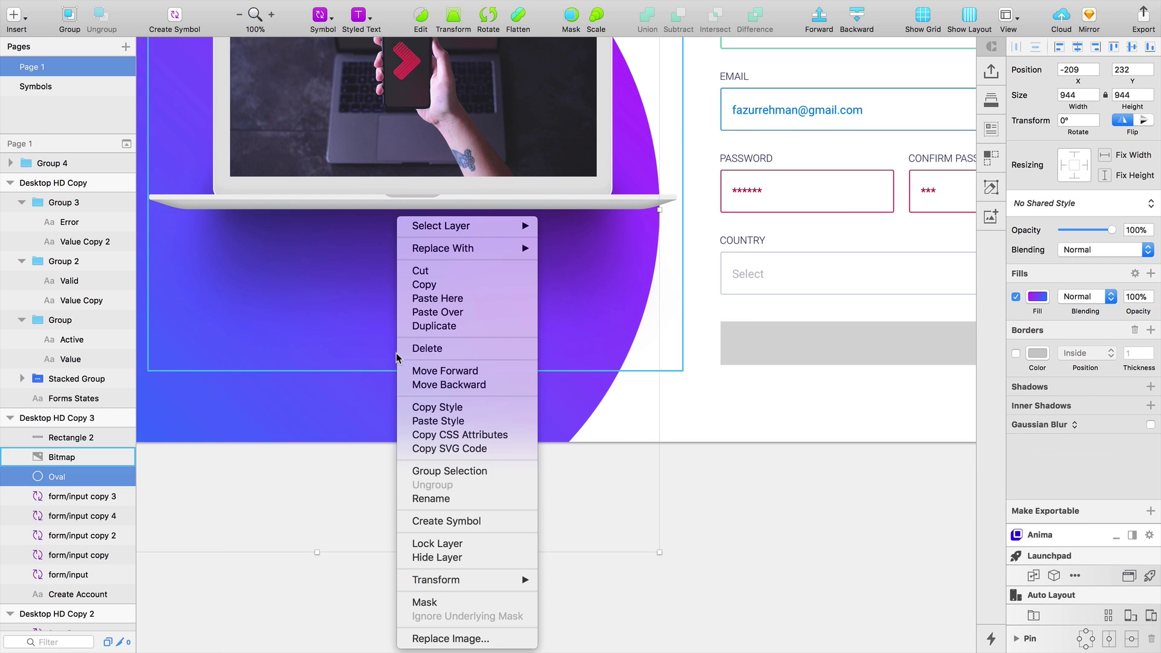
pyautogui.click(319, 422)
pyautogui.rightClick(348, 402)
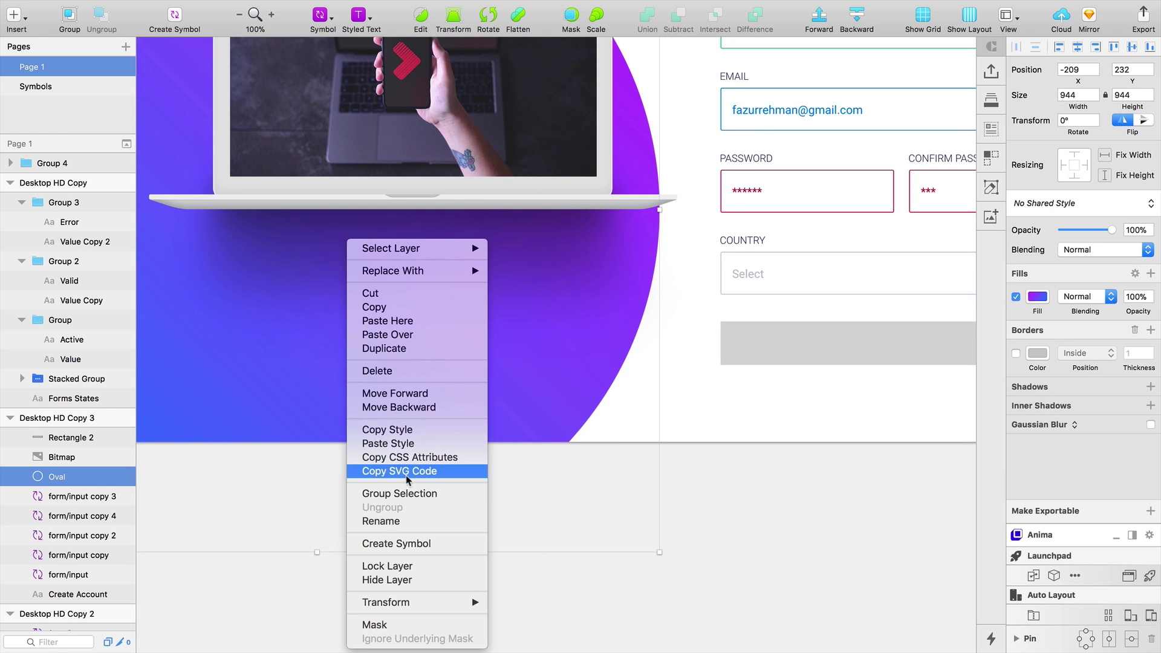
pyautogui.click(491, 426)
# Paste the copied gradient style onto the grey button rectangle
pyautogui.hscroll(8, 424, 442)
pyautogui.scroll(3, 424, 441)
pyautogui.click(528, 435)
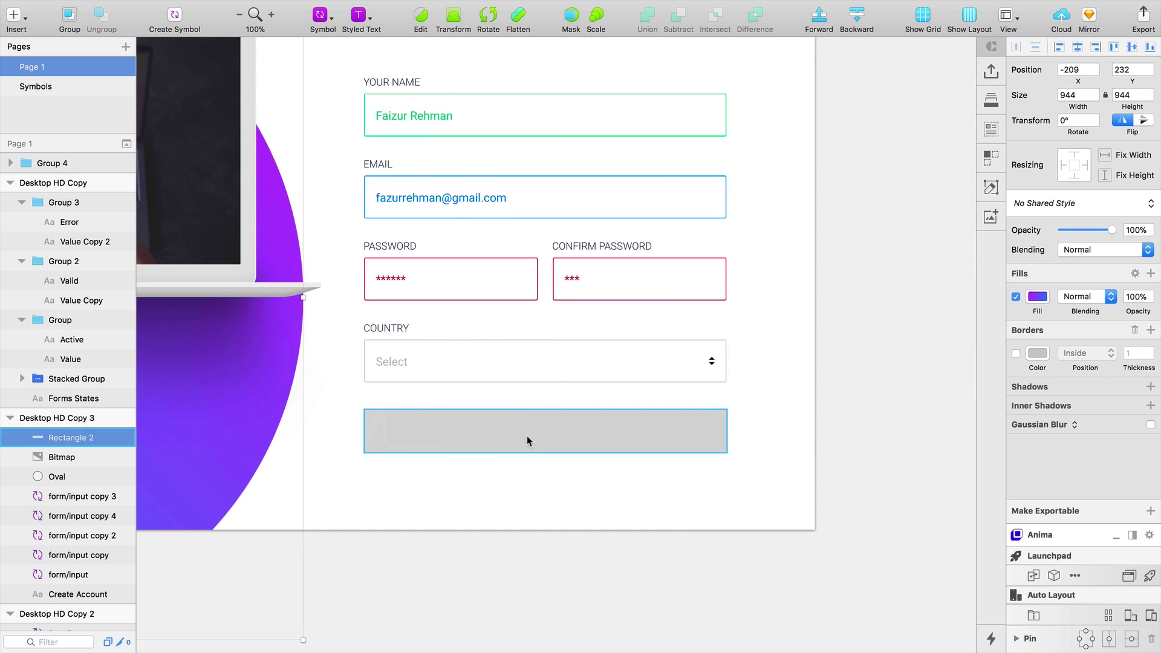
pyautogui.rightClick(536, 431)
pyautogui.click(560, 444)
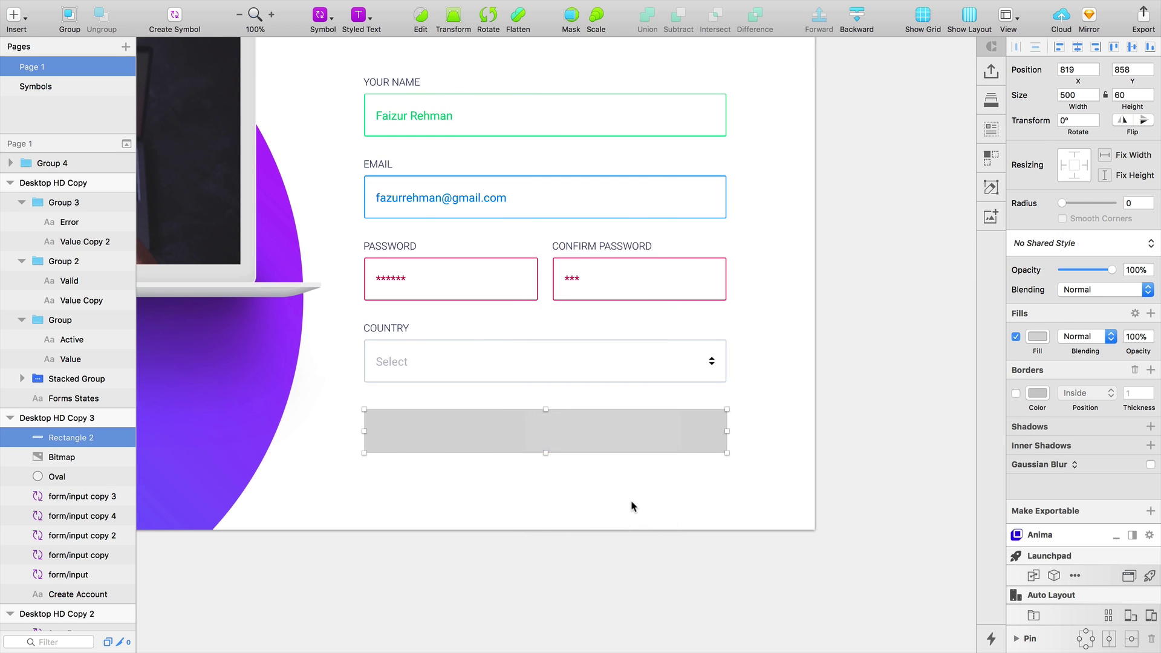
# Round the button into a 30-radius pill and reposition its purple-to-blue gradient's start and end points
pyautogui.moveTo(1063, 210); pyautogui.dragTo(1114, 204)
pyautogui.click(639, 474)
pyautogui.click(614, 446)
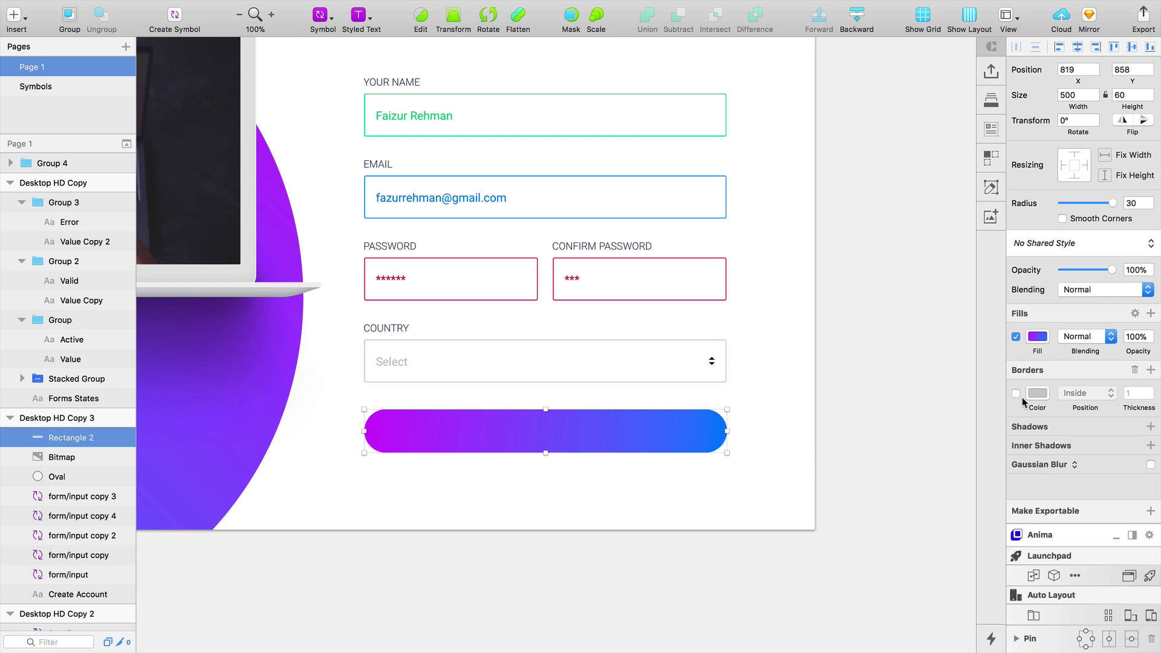
pyautogui.click(1038, 337)
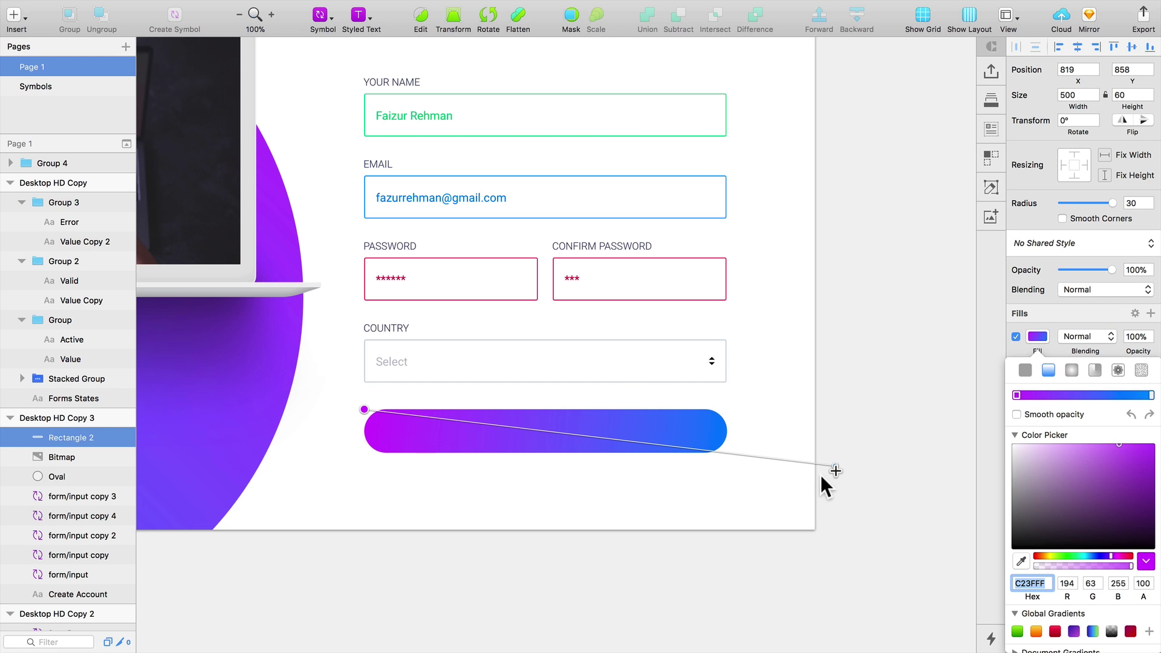
pyautogui.moveTo(365, 411); pyautogui.dragTo(259, 385)
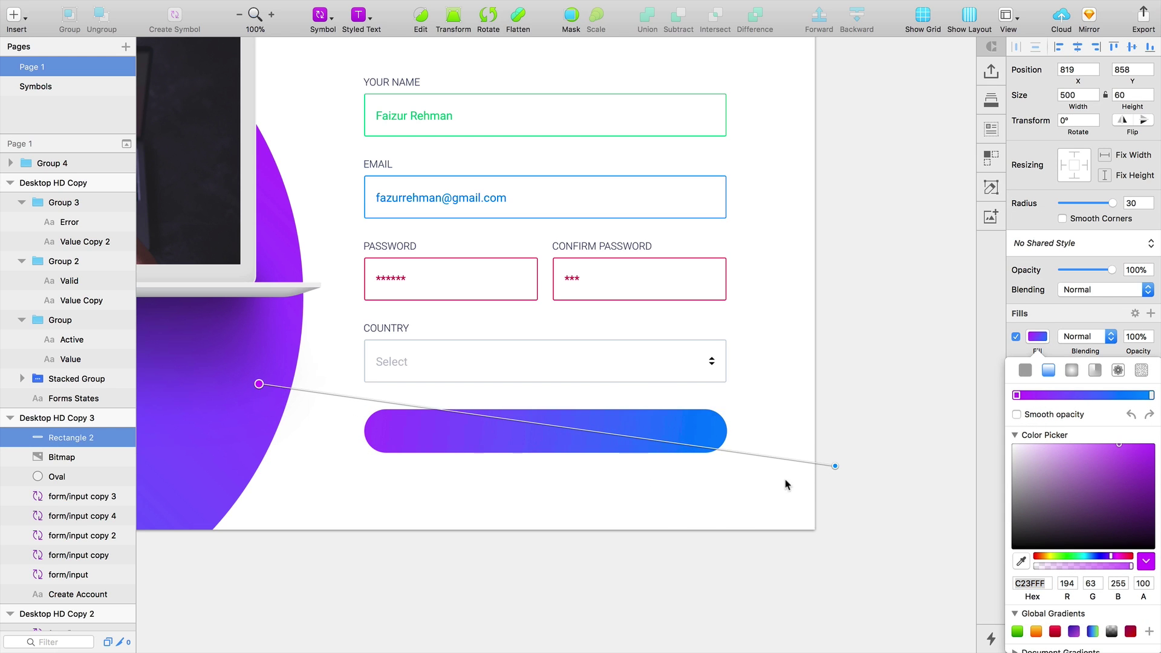
pyautogui.moveTo(836, 466); pyautogui.dragTo(808, 465)
pyautogui.click(742, 517)
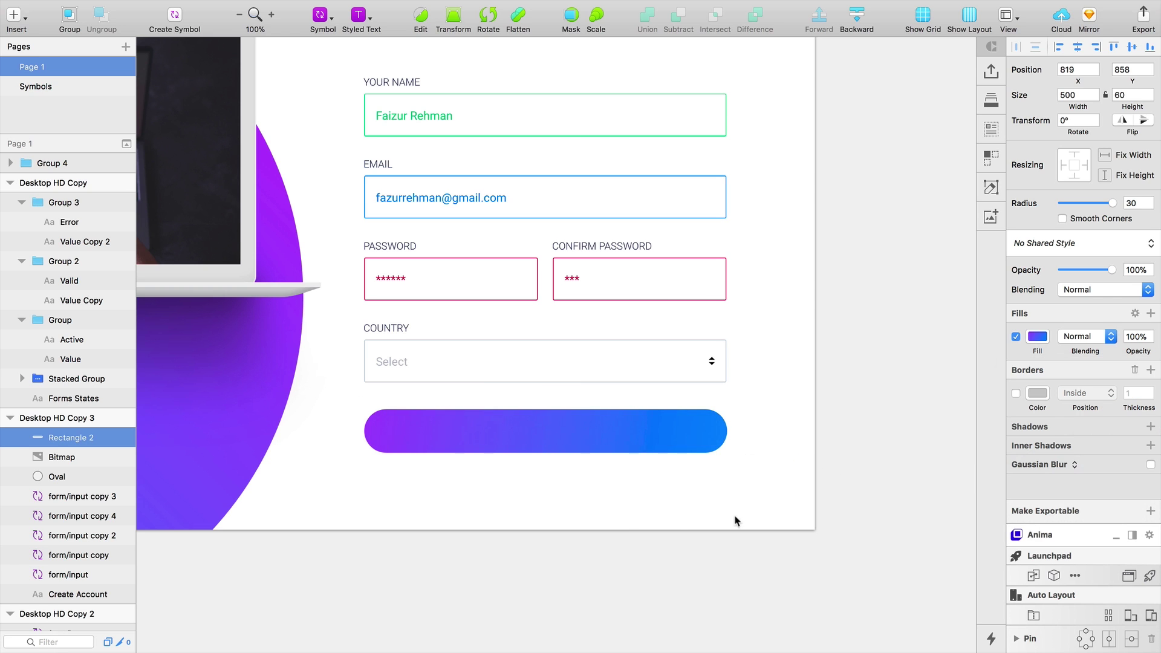
# Add a 'Signup' text label with ExtraBold weight and Uppercase text transform
pyautogui.press('t')
pyautogui.click(560, 482)
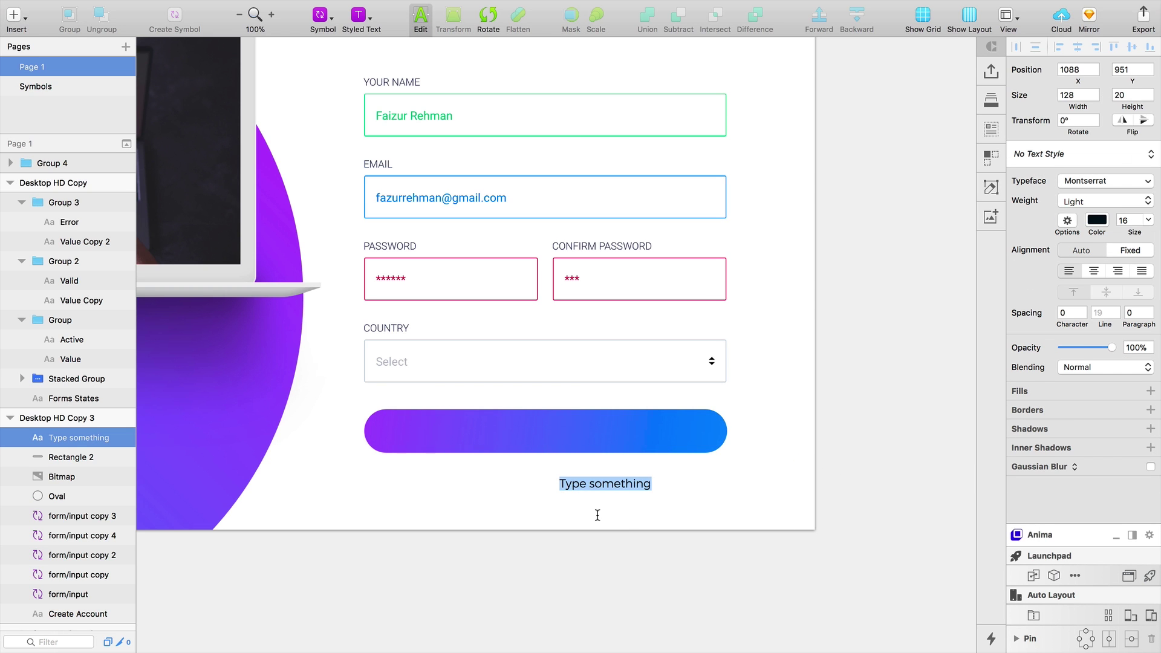
pyautogui.write('Signup')
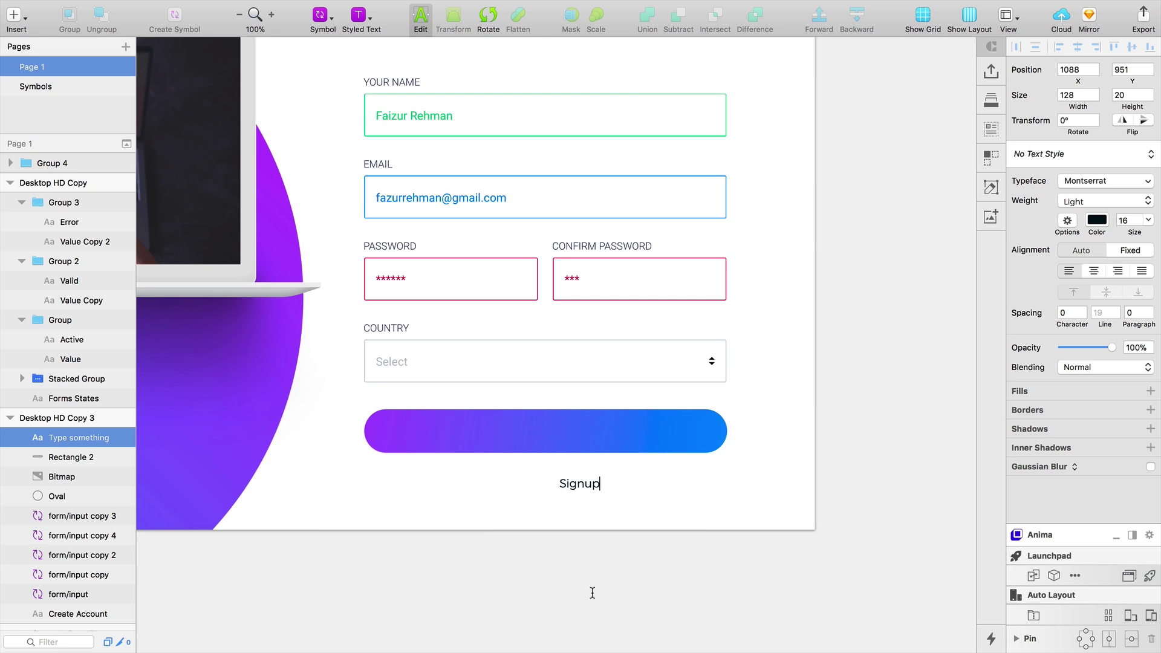
pyautogui.press('Escape')
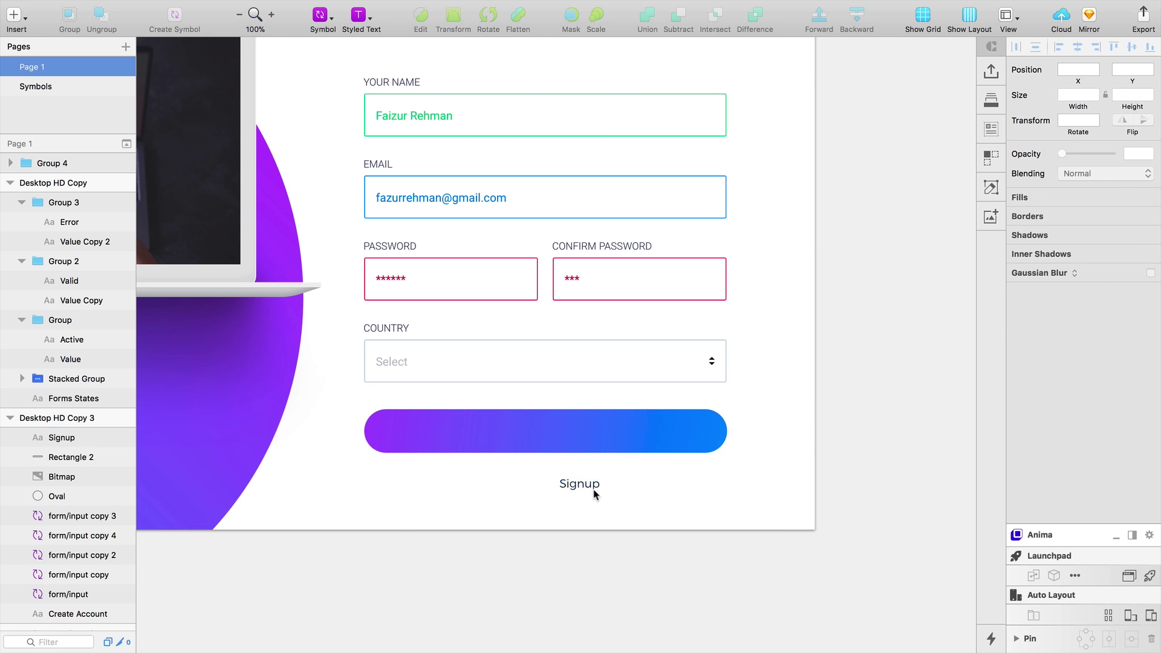
pyautogui.click(1098, 253)
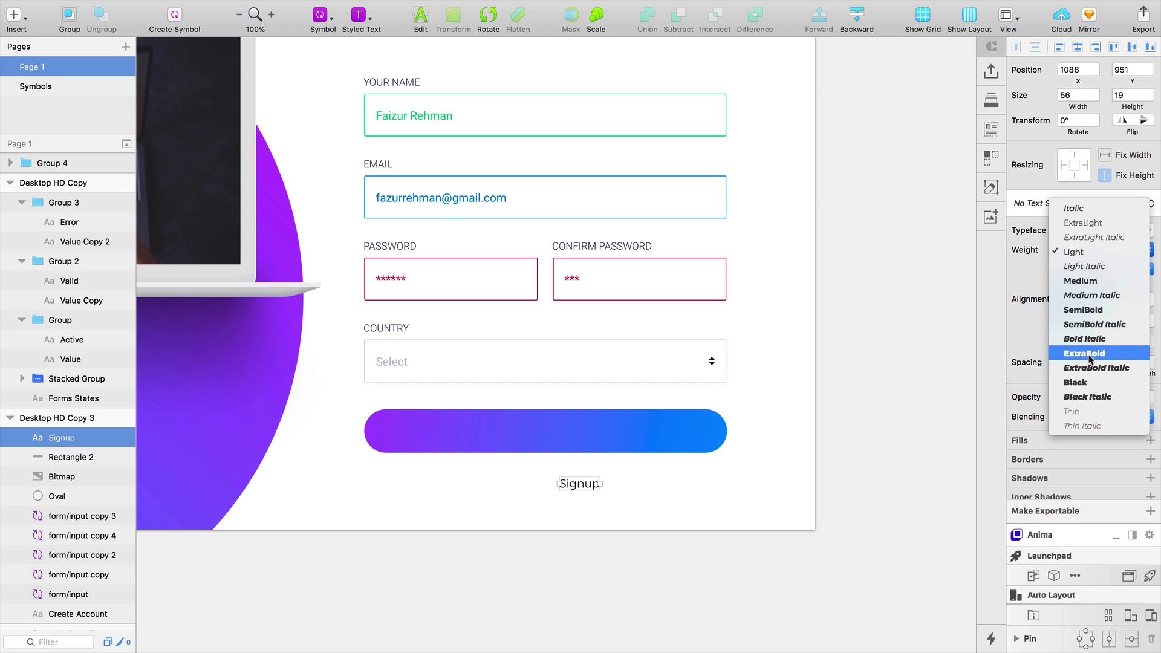
pyautogui.click(1092, 356)
pyautogui.click(1068, 270)
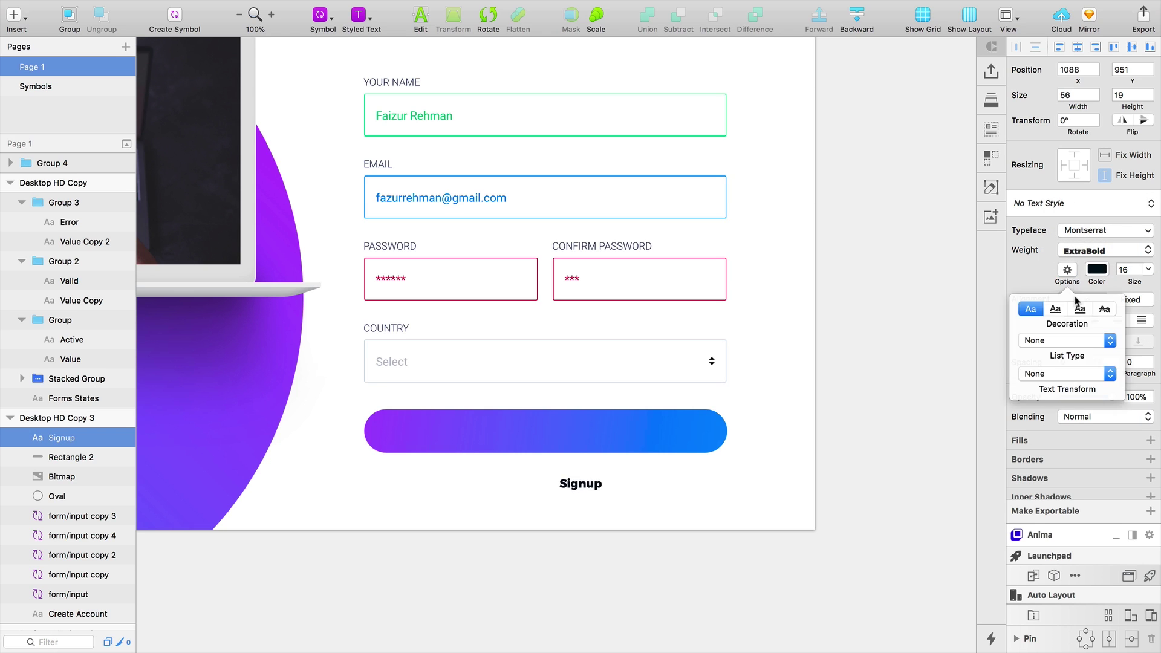
pyautogui.click(1070, 370)
pyautogui.click(1068, 381)
pyautogui.click(581, 491)
# Move the SIGNUP label onto the gradient pill, at size 18 in white
pyautogui.moveTo(580, 491); pyautogui.dragTo(551, 438)
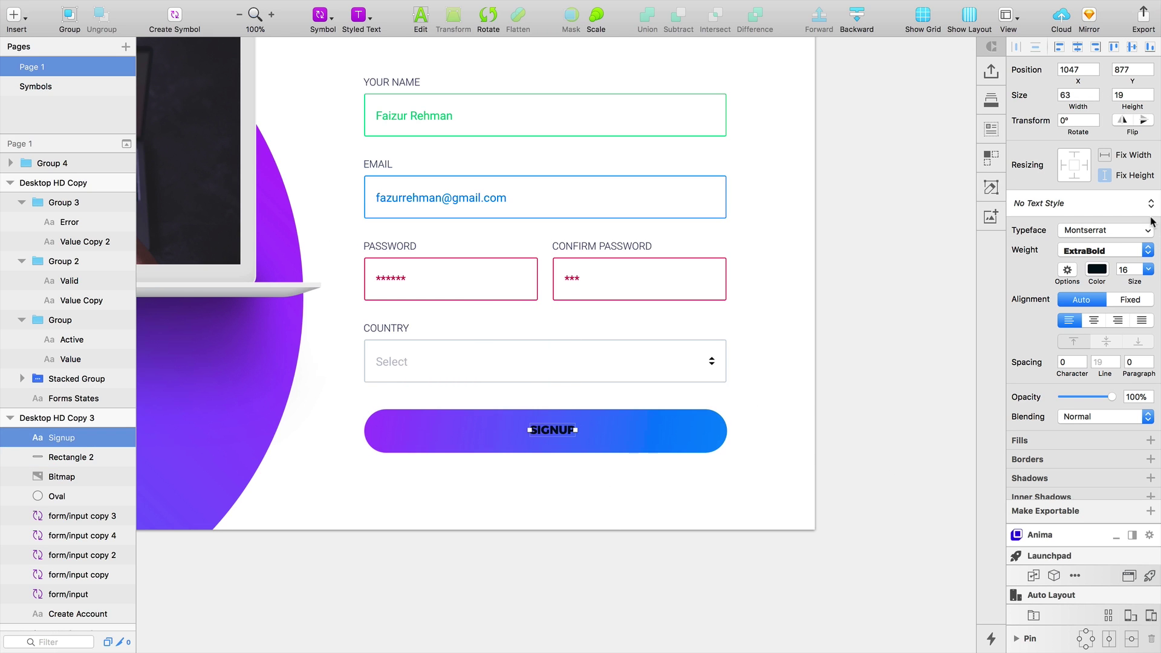
pyautogui.click(1141, 269)
pyautogui.write('18')
pyautogui.press('Return')
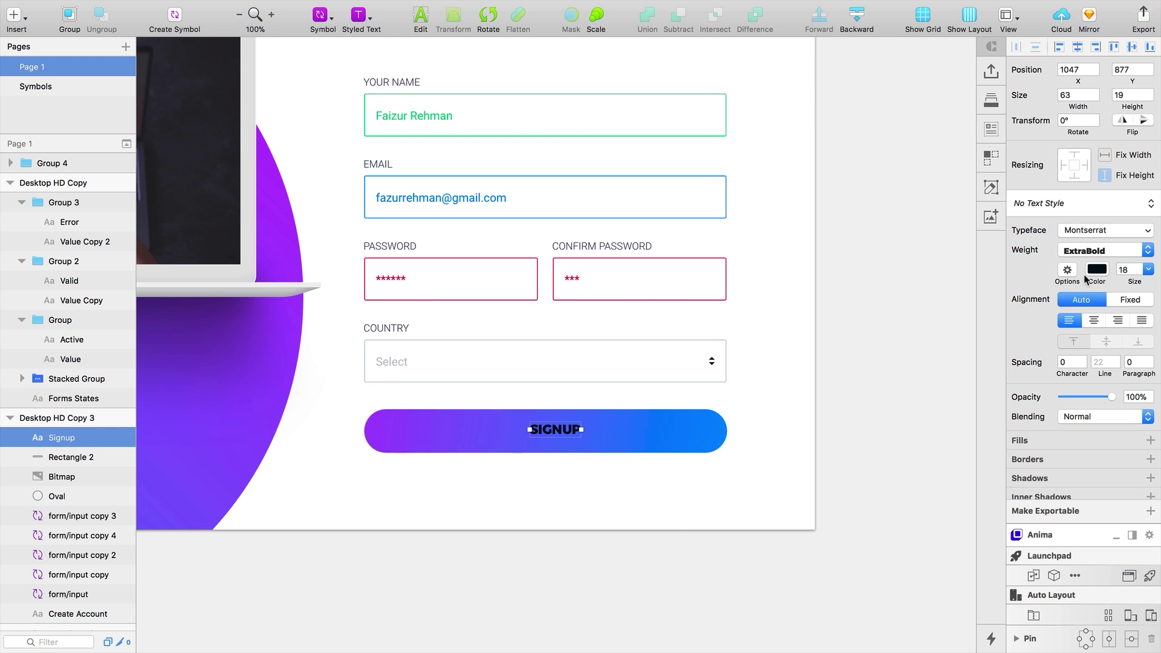
pyautogui.click(1100, 271)
pyautogui.moveTo(1071, 343); pyautogui.dragTo(758, 238)
pyautogui.press('z')
# Centre the SIGNUP label horizontally and vertically on the pill rectangle
pyautogui.click(563, 458)
pyautogui.click(617, 423)
pyautogui.keyDown('shift'); pyautogui.click(605, 386); pyautogui.keyUp('shift')
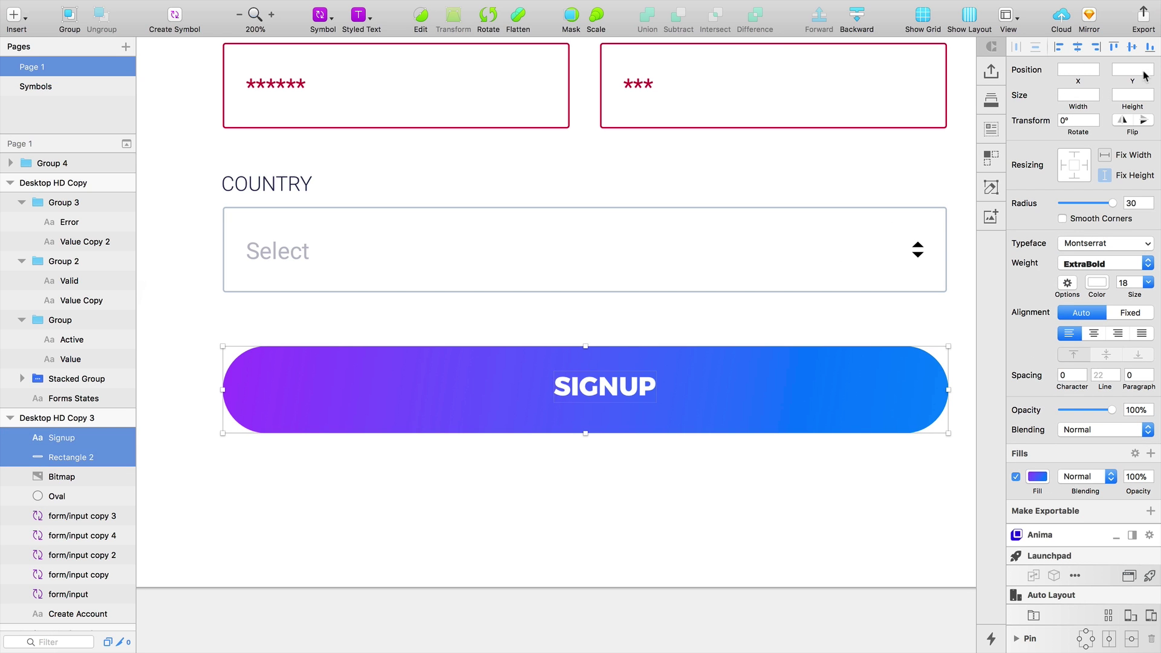
pyautogui.click(1079, 48)
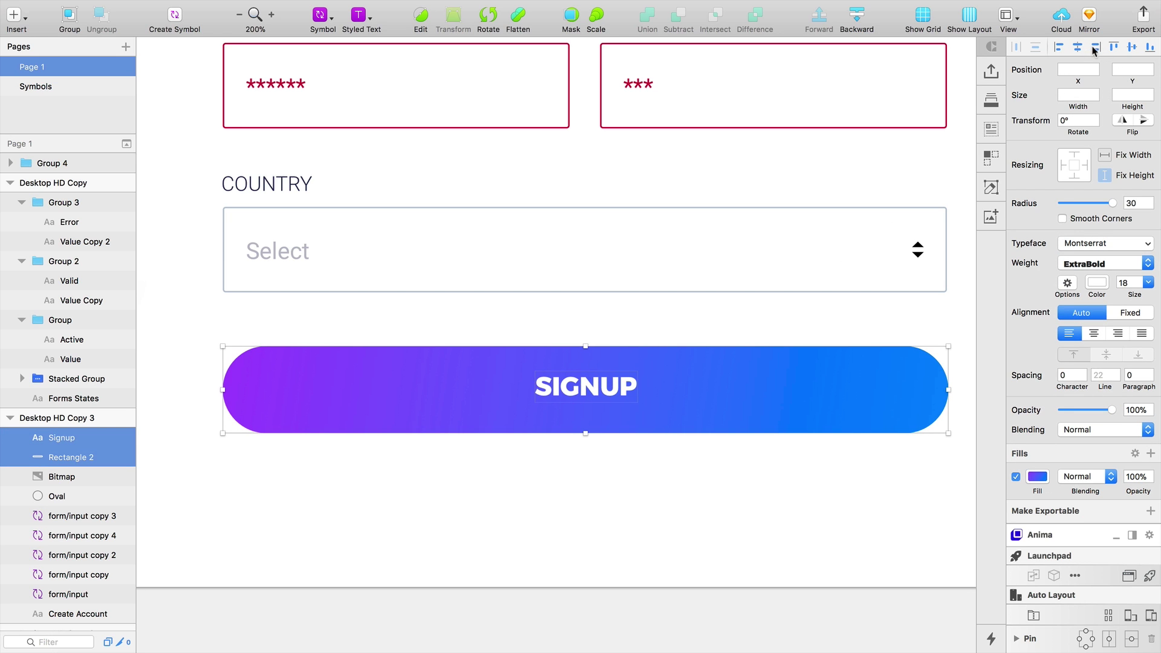
pyautogui.click(1133, 47)
pyautogui.click(656, 505)
pyautogui.press('super+0')
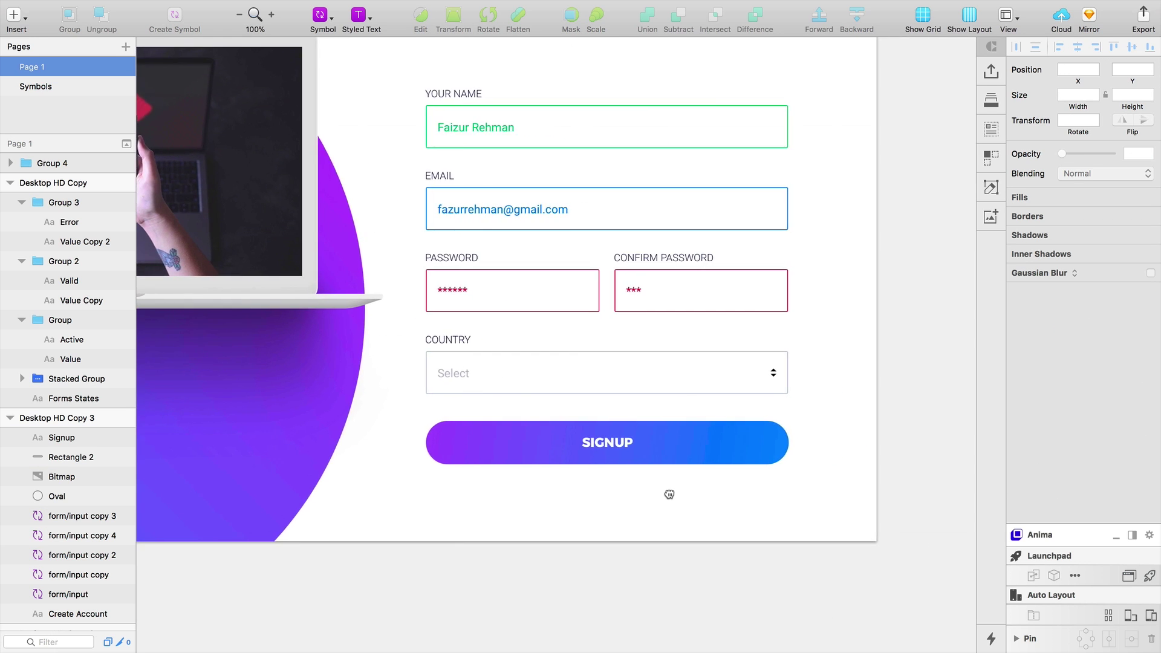
# Add a black drop shadow to the SIGNUP pill: Y 15, blur 21, 17% opacity
pyautogui.click(733, 442)
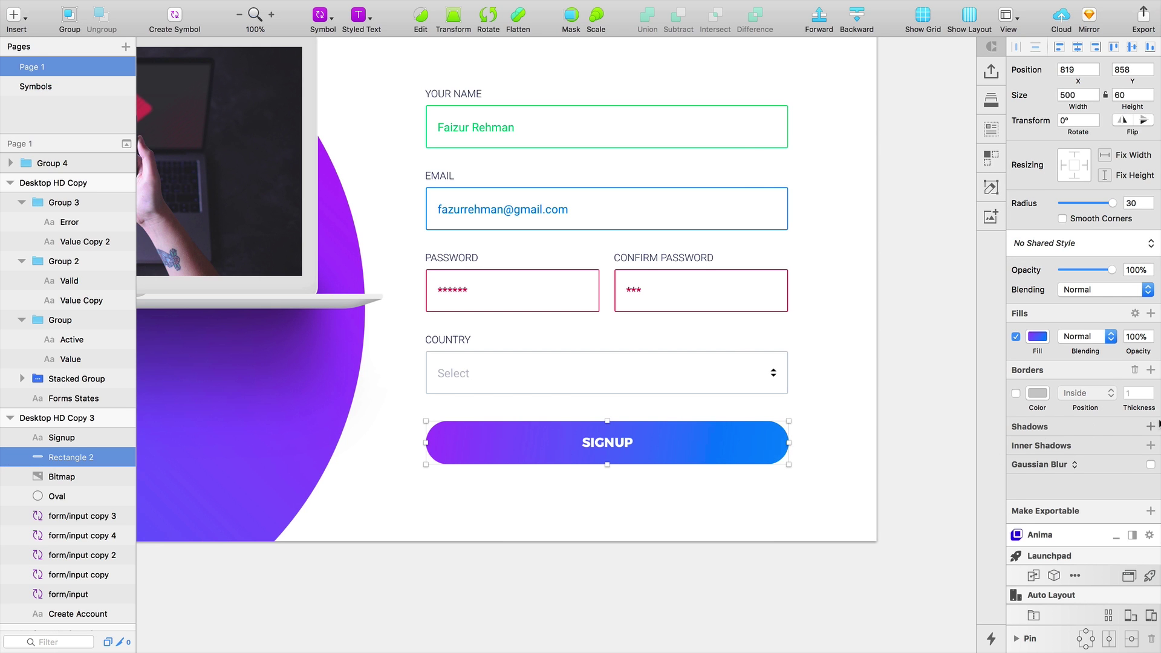
pyautogui.click(1151, 427)
pyautogui.moveTo(1117, 467); pyautogui.dragTo(1051, 489)
pyautogui.click(1037, 449)
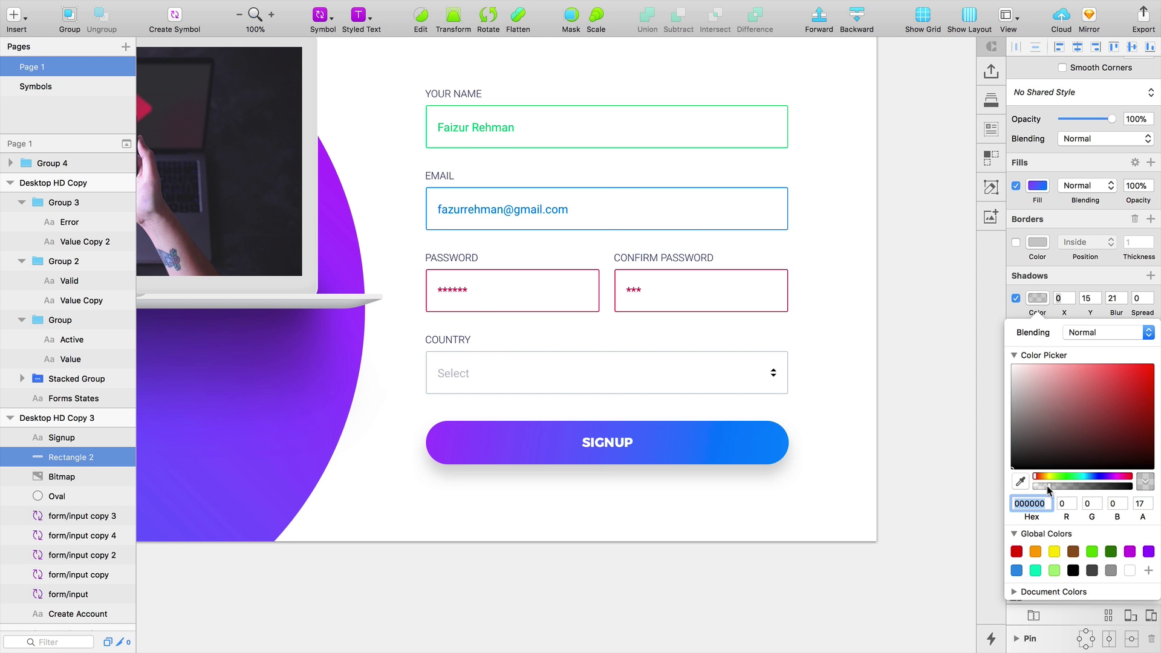
pyautogui.click(868, 534)
pyautogui.press('super+minus')
pyautogui.click(914, 502)
pyautogui.moveTo(873, 580); pyautogui.dragTo(775, 579)
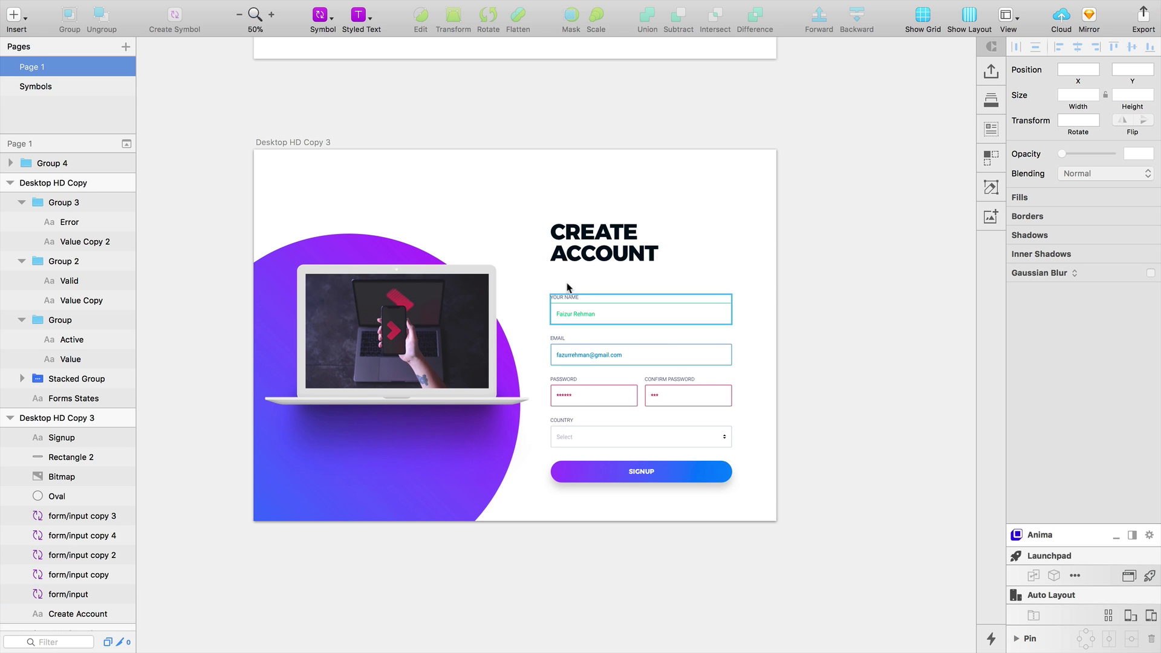
# Group the heading, form fields and SIGNUP button and centre the group vertically on the artboard
pyautogui.moveTo(763, 273); pyautogui.dragTo(731, 336)
pyautogui.click(755, 481)
pyautogui.moveTo(768, 274); pyautogui.dragTo(605, 499)
pyautogui.moveTo(773, 187); pyautogui.dragTo(552, 521)
pyautogui.press('super+g')
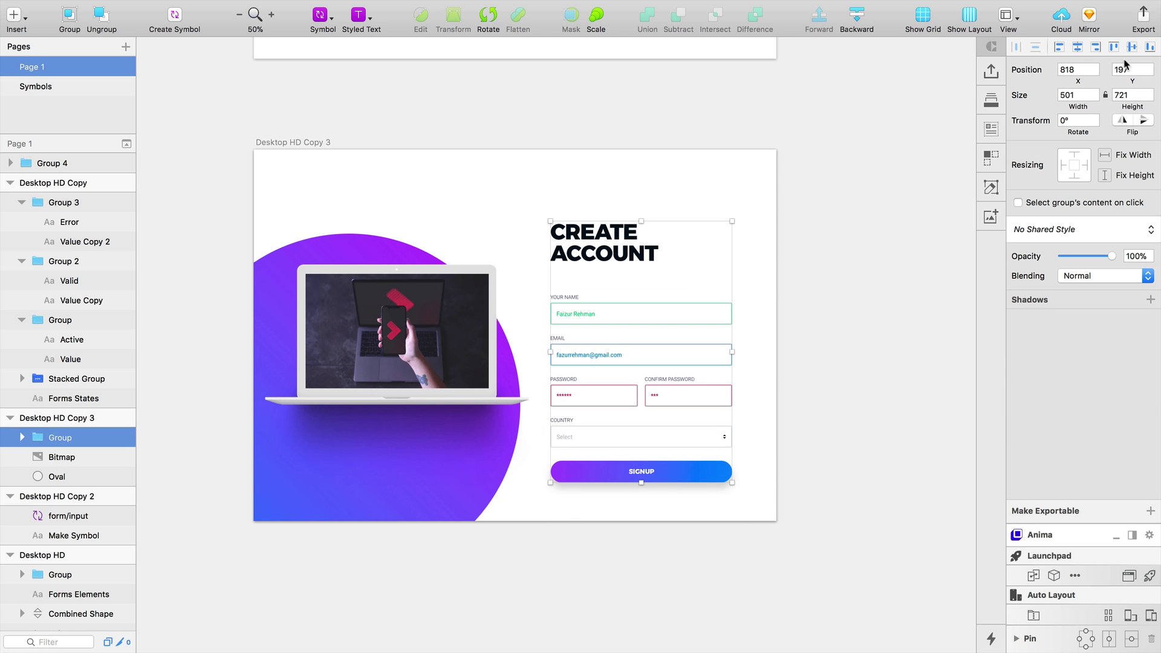
pyautogui.click(1132, 47)
pyautogui.click(879, 347)
pyautogui.press('super+0')
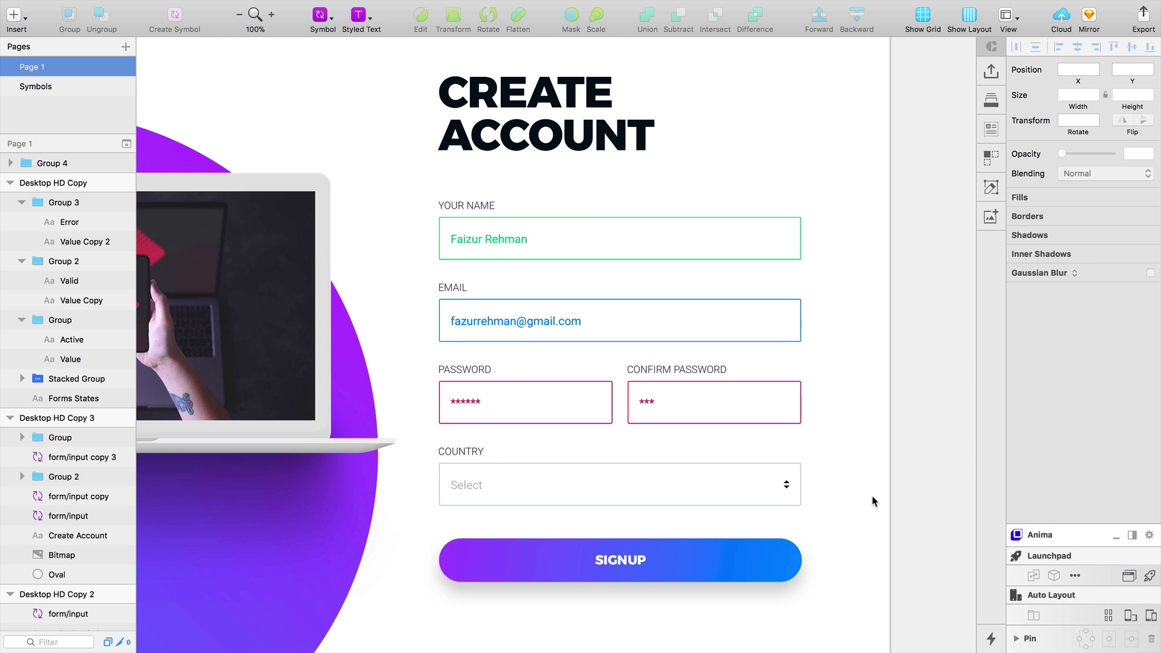
# Turn the four form fields into a left-aligned vertical stack with 30 spacing
pyautogui.click(643, 465)
pyautogui.keyDown('shift'); pyautogui.click(644, 402); pyautogui.keyUp('shift')
pyautogui.keyDown('shift'); pyautogui.click(648, 329); pyautogui.keyUp('shift')
pyautogui.keyDown('shift'); pyautogui.click(653, 254); pyautogui.keyUp('shift')
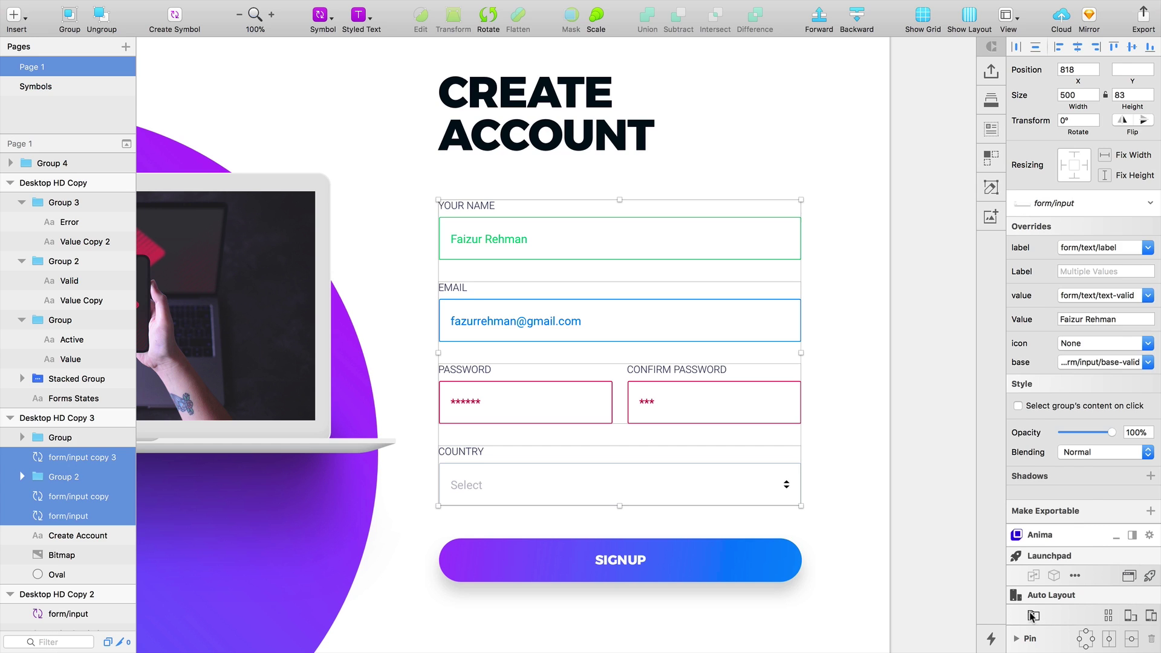
pyautogui.click(1032, 615)
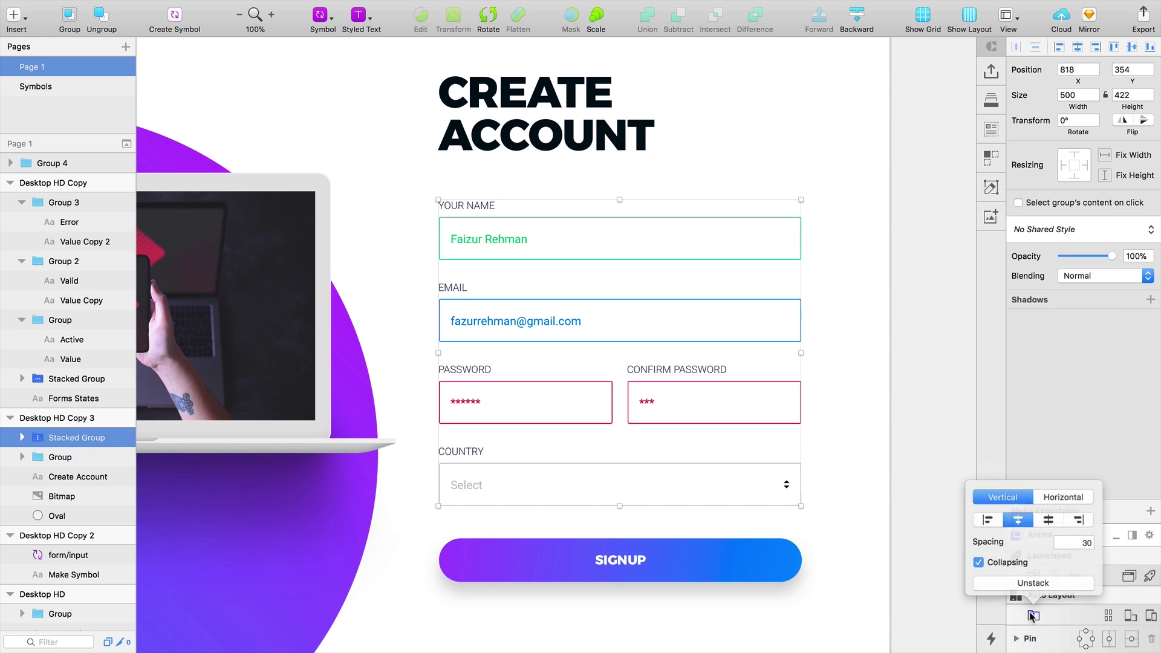
pyautogui.click(988, 522)
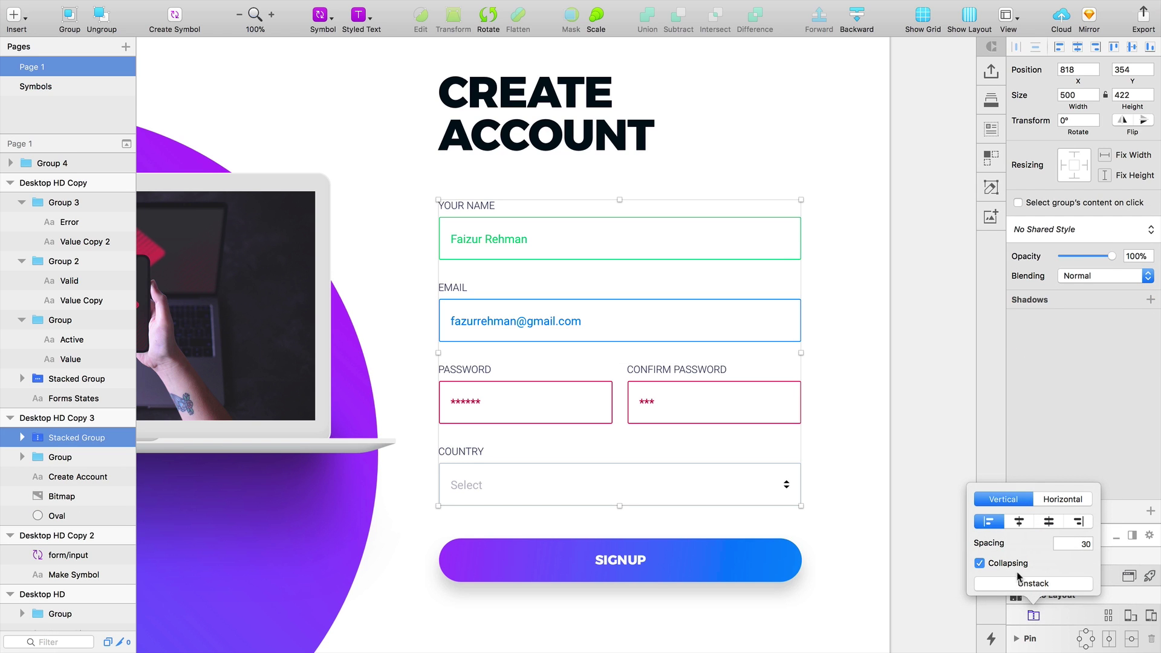
pyautogui.click(1066, 611)
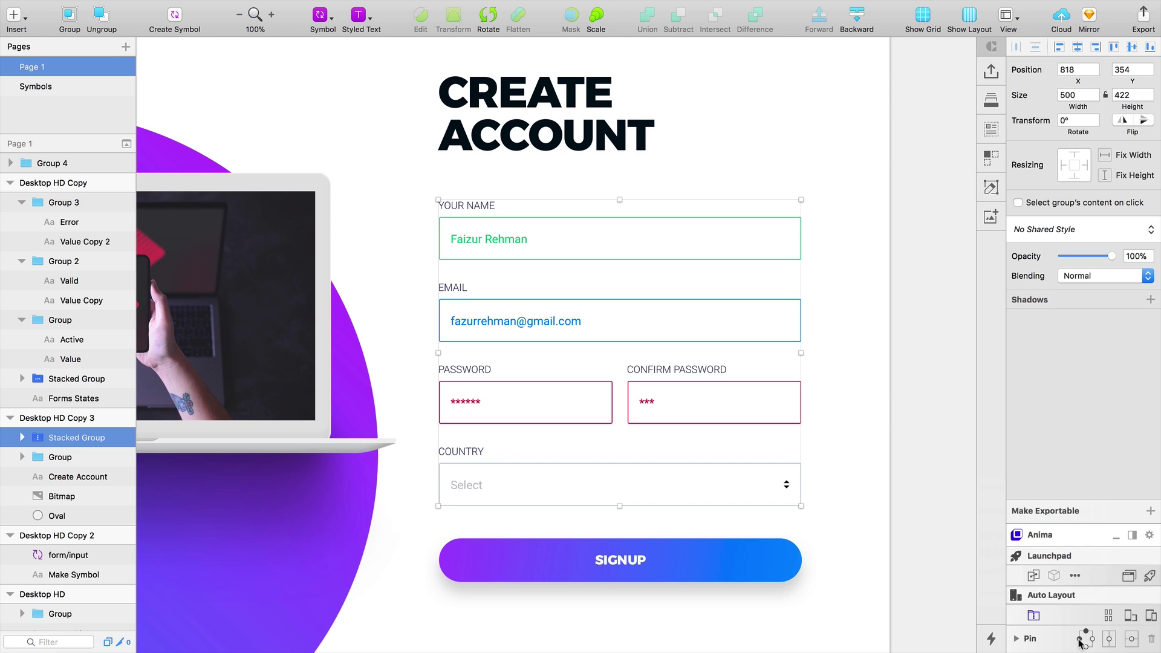
pyautogui.click(957, 519)
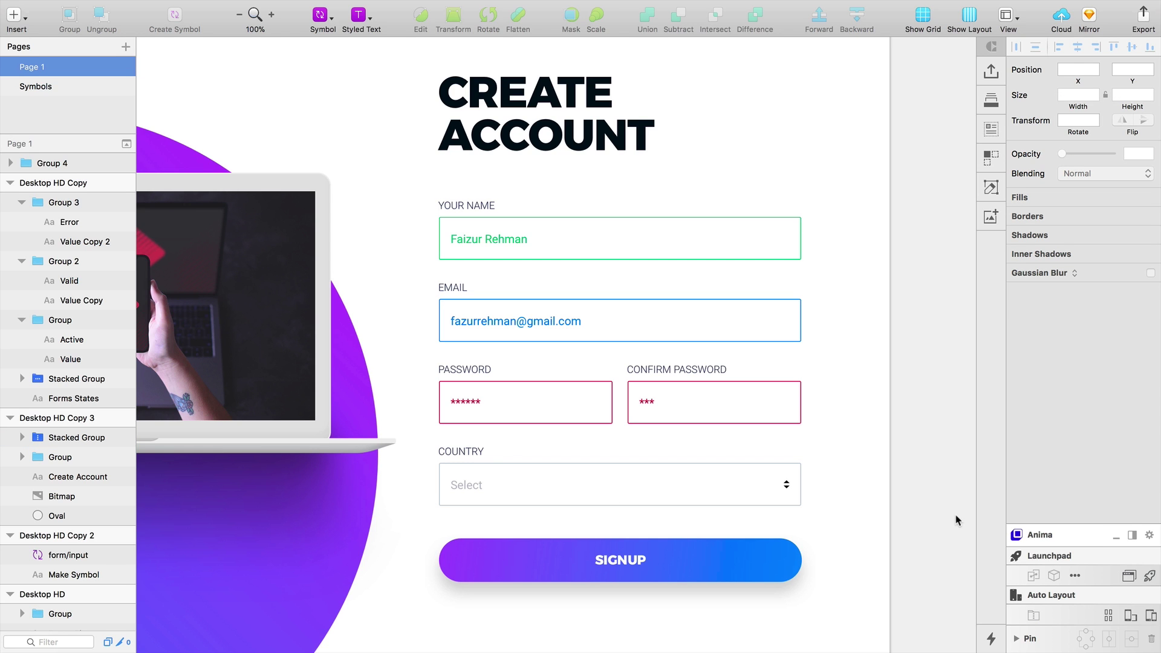
pyautogui.doubleClick(566, 485)
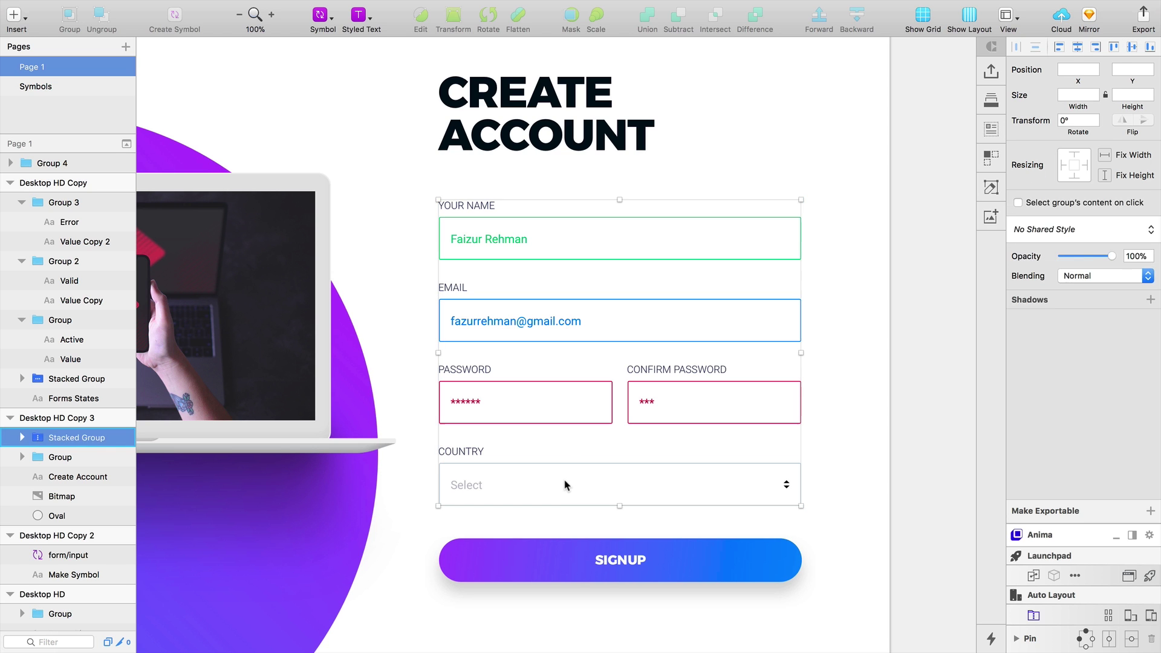
pyautogui.moveTo(571, 490); pyautogui.dragTo(574, 327)
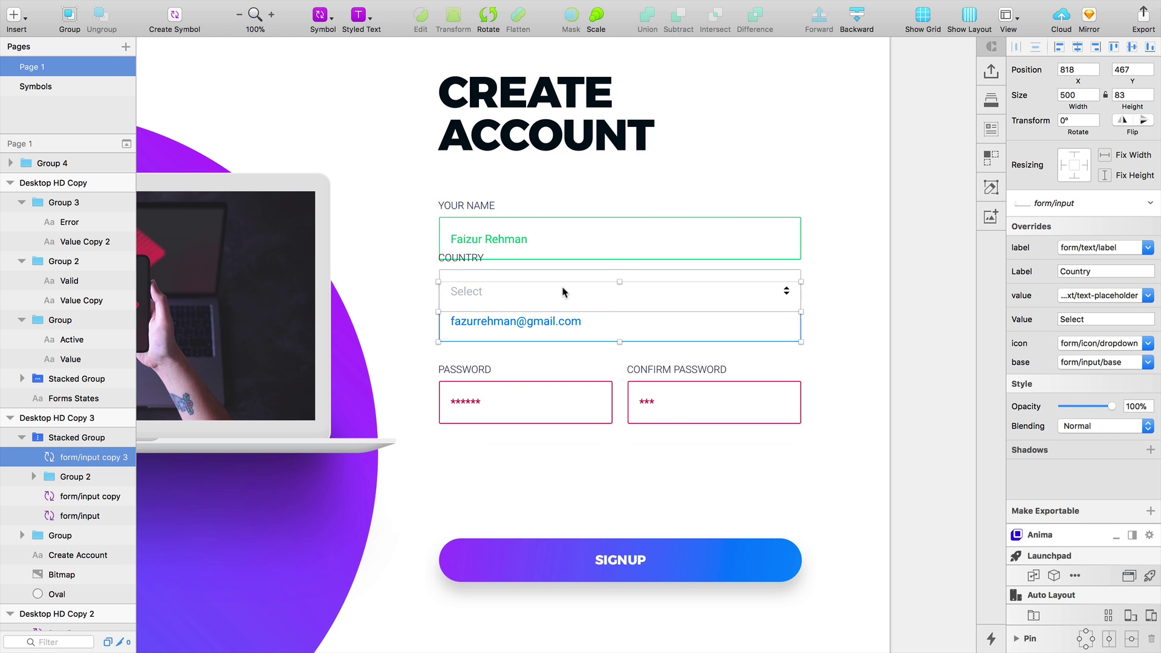
pyautogui.moveTo(578, 418); pyautogui.dragTo(579, 521)
pyautogui.moveTo(592, 370); pyautogui.dragTo(592, 266)
pyautogui.moveTo(591, 417); pyautogui.dragTo(590, 285)
pyautogui.moveTo(581, 477); pyautogui.dragTo(557, 282)
pyautogui.moveTo(570, 381); pyautogui.dragTo(581, 525)
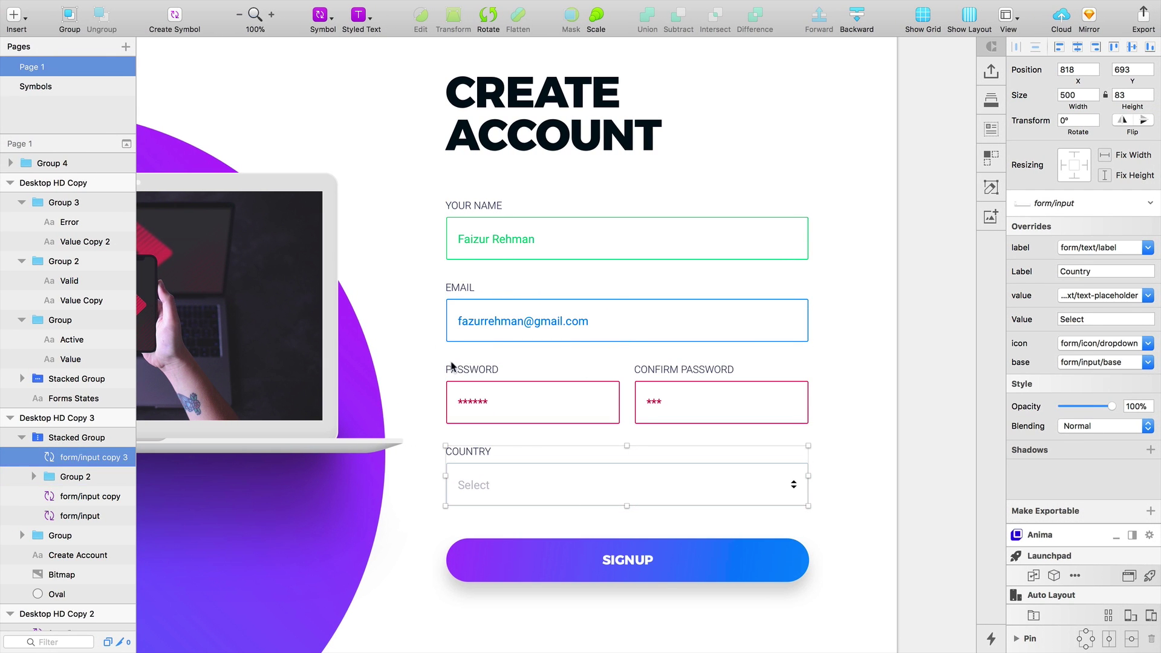
pyautogui.click(461, 265)
pyautogui.press('Escape')
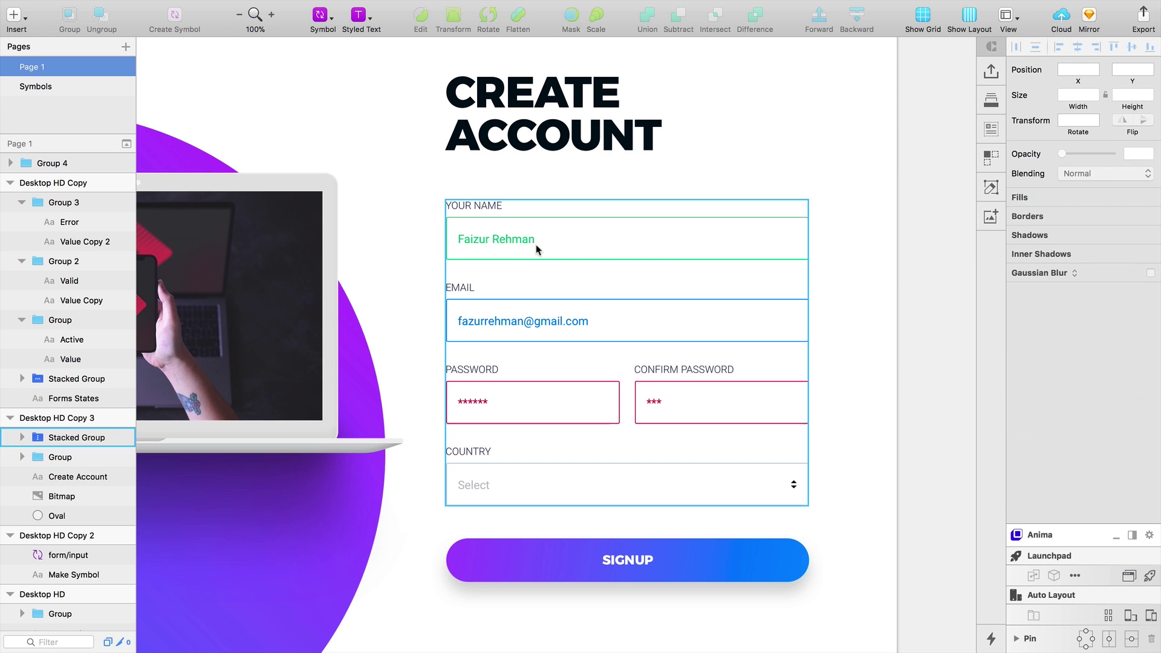
pyautogui.click(1033, 615)
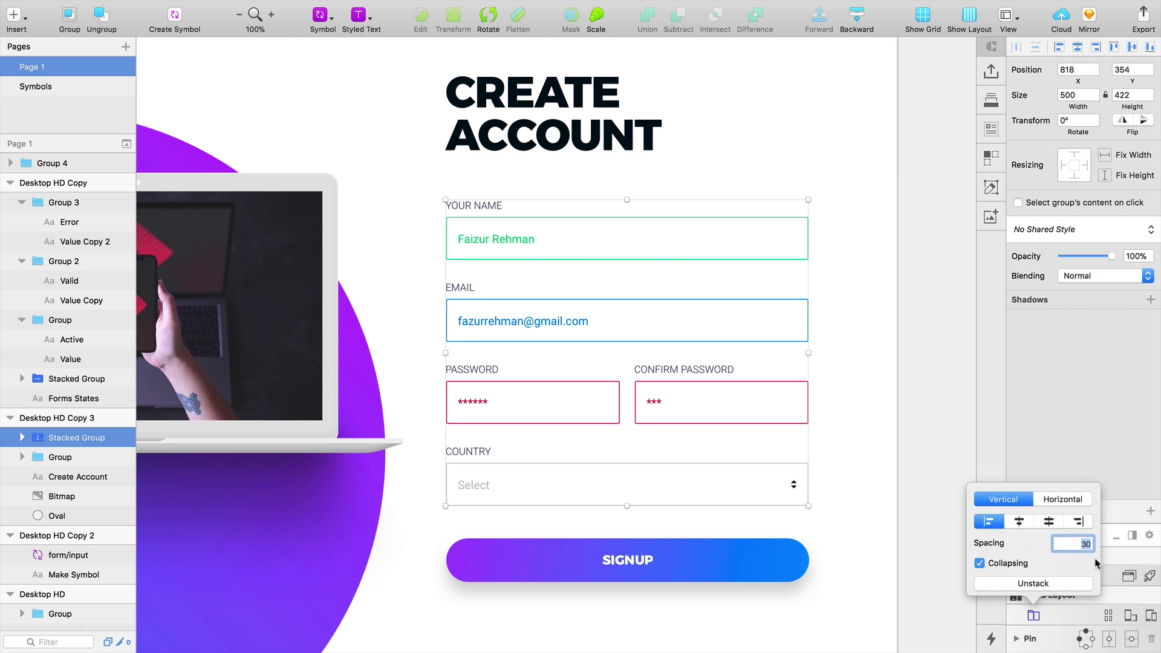
pyautogui.write('36')
pyautogui.press('Return')
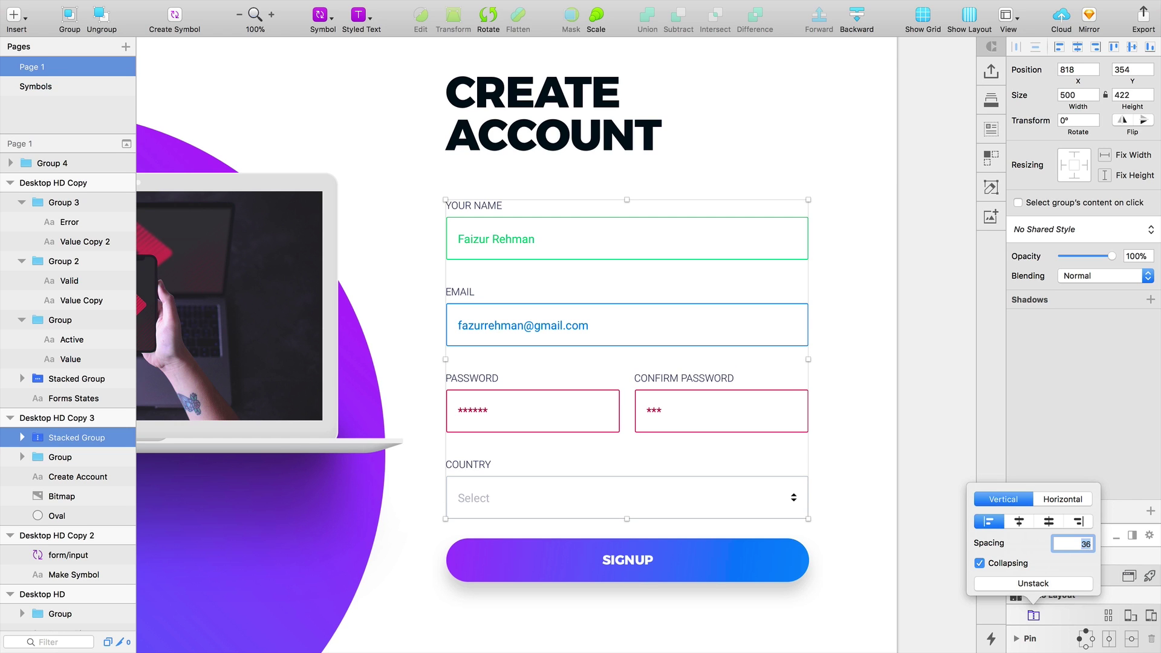
pyautogui.write('15')
pyautogui.press('Return')
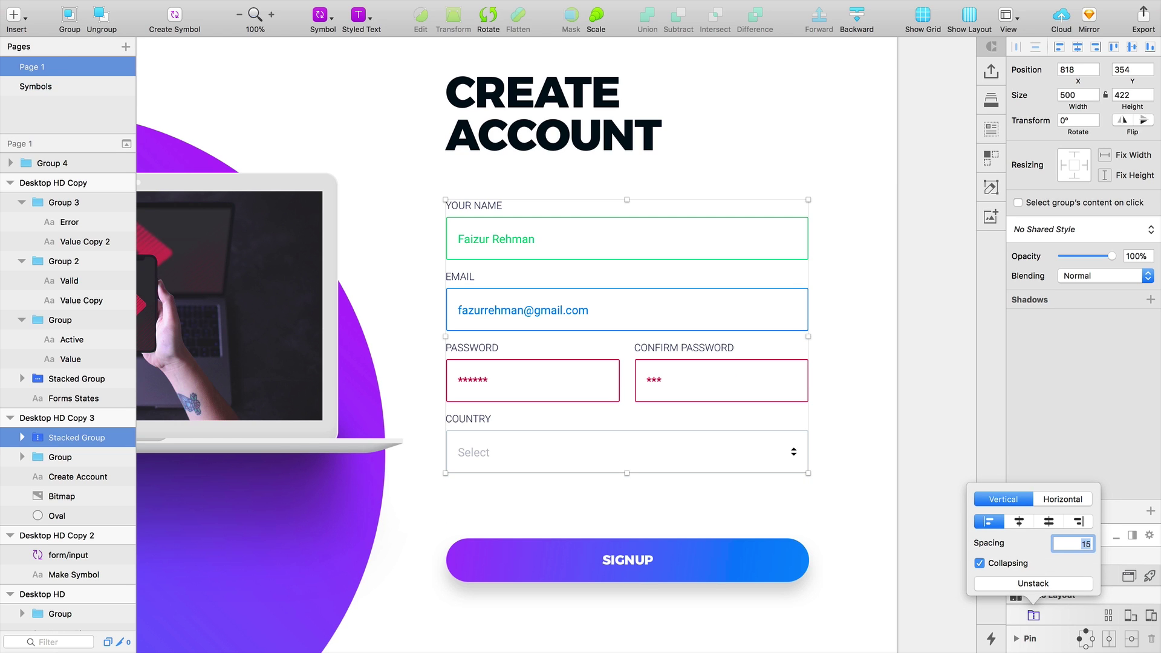
pyautogui.press('Return')
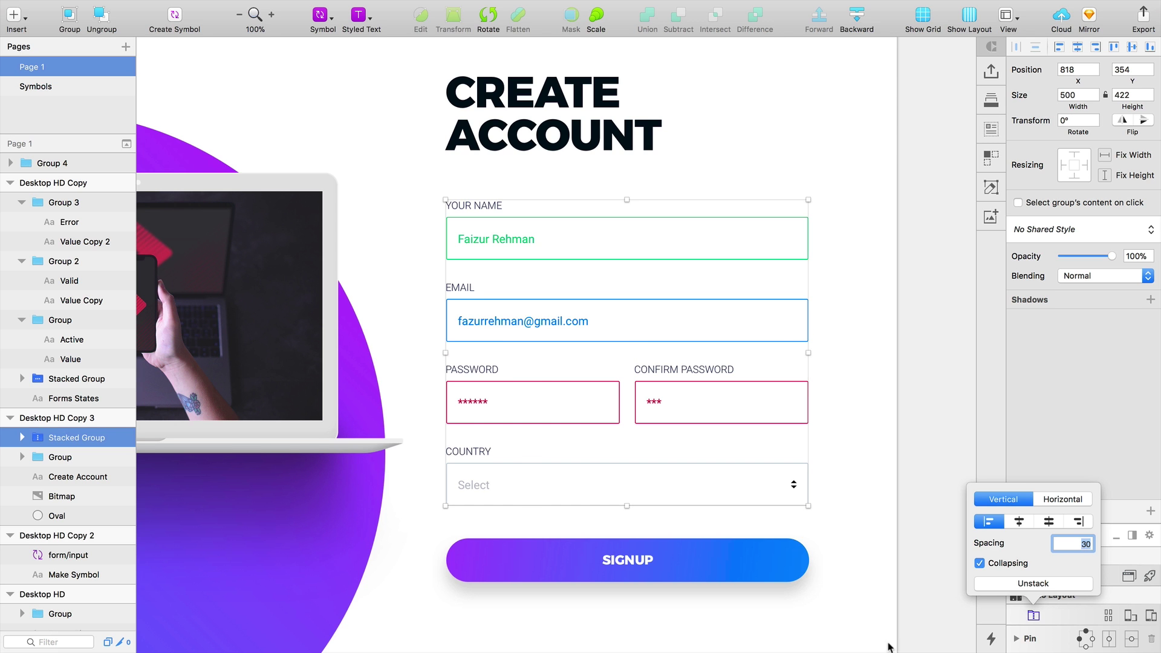
pyautogui.press('Escape')
pyautogui.keyDown('alt'); pyautogui.click(810, 487); pyautogui.keyUp('alt')
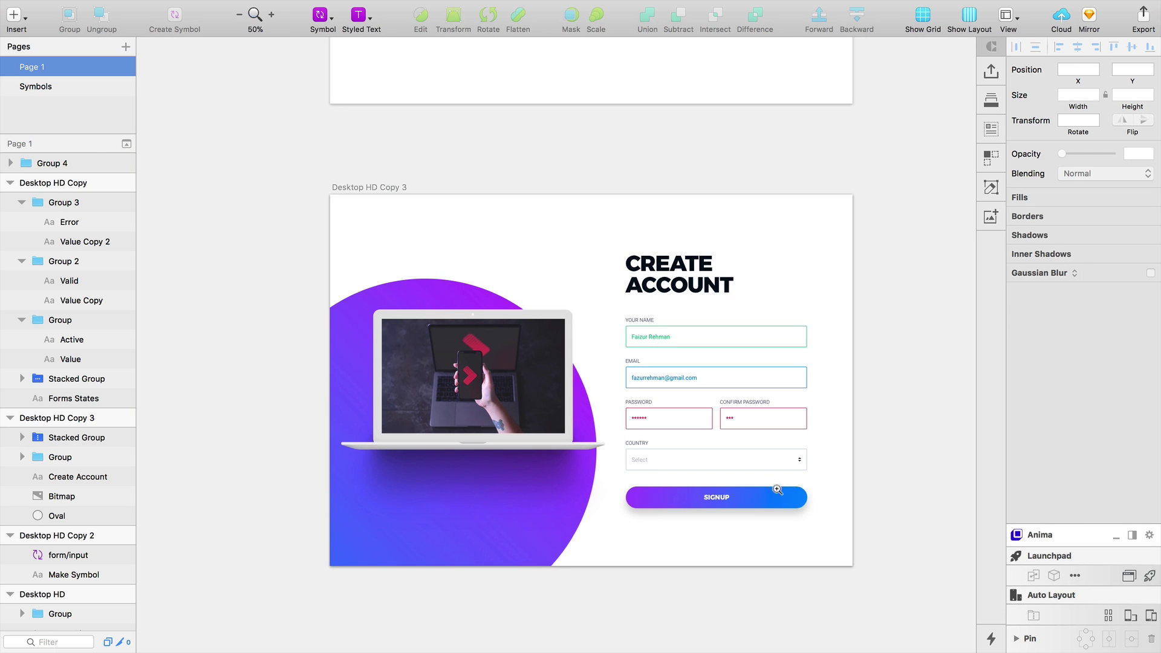
pyautogui.click(777, 490)
pyautogui.keyDown('alt'); pyautogui.click(801, 475); pyautogui.keyUp('alt')
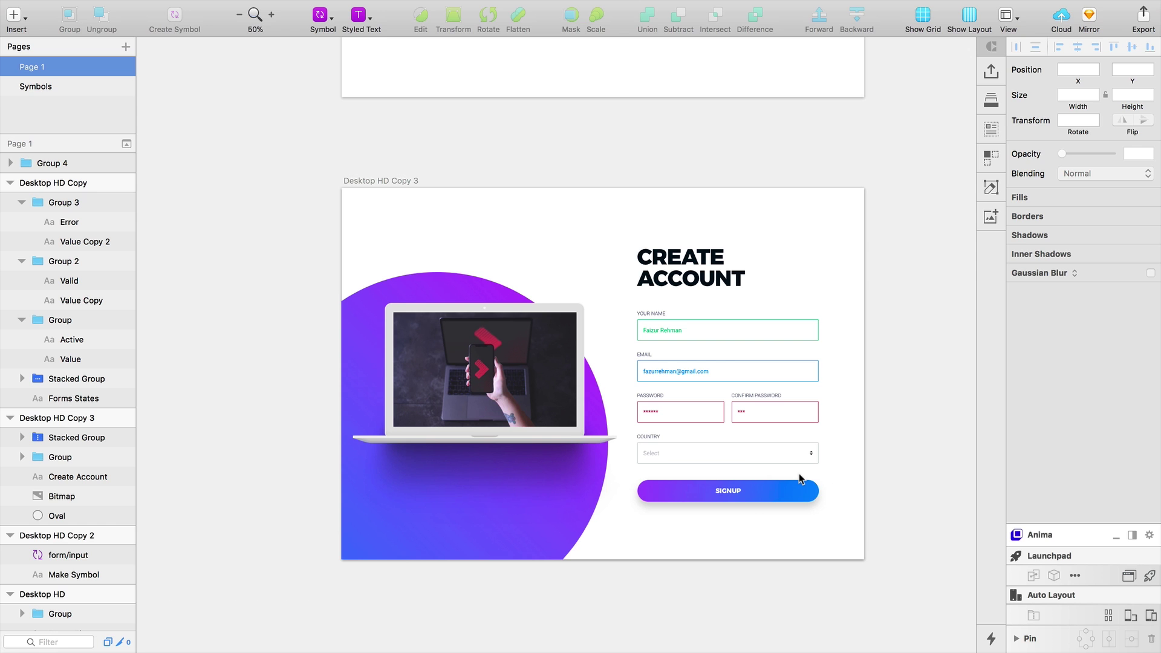
pyautogui.moveTo(310, 160); pyautogui.dragTo(886, 607)
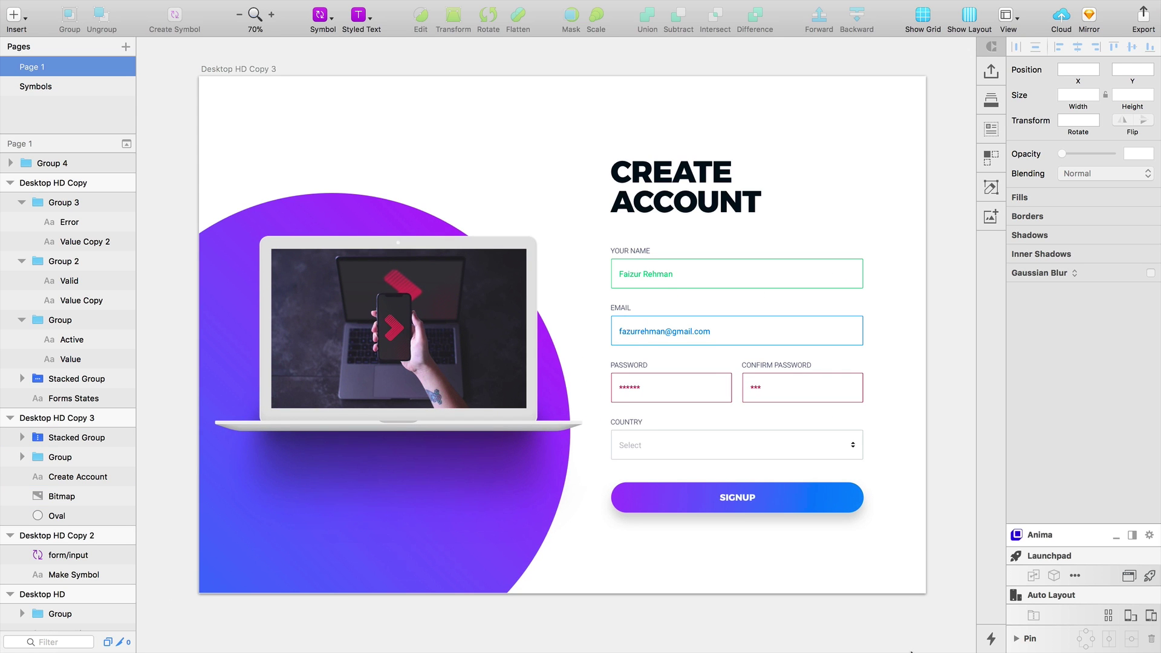